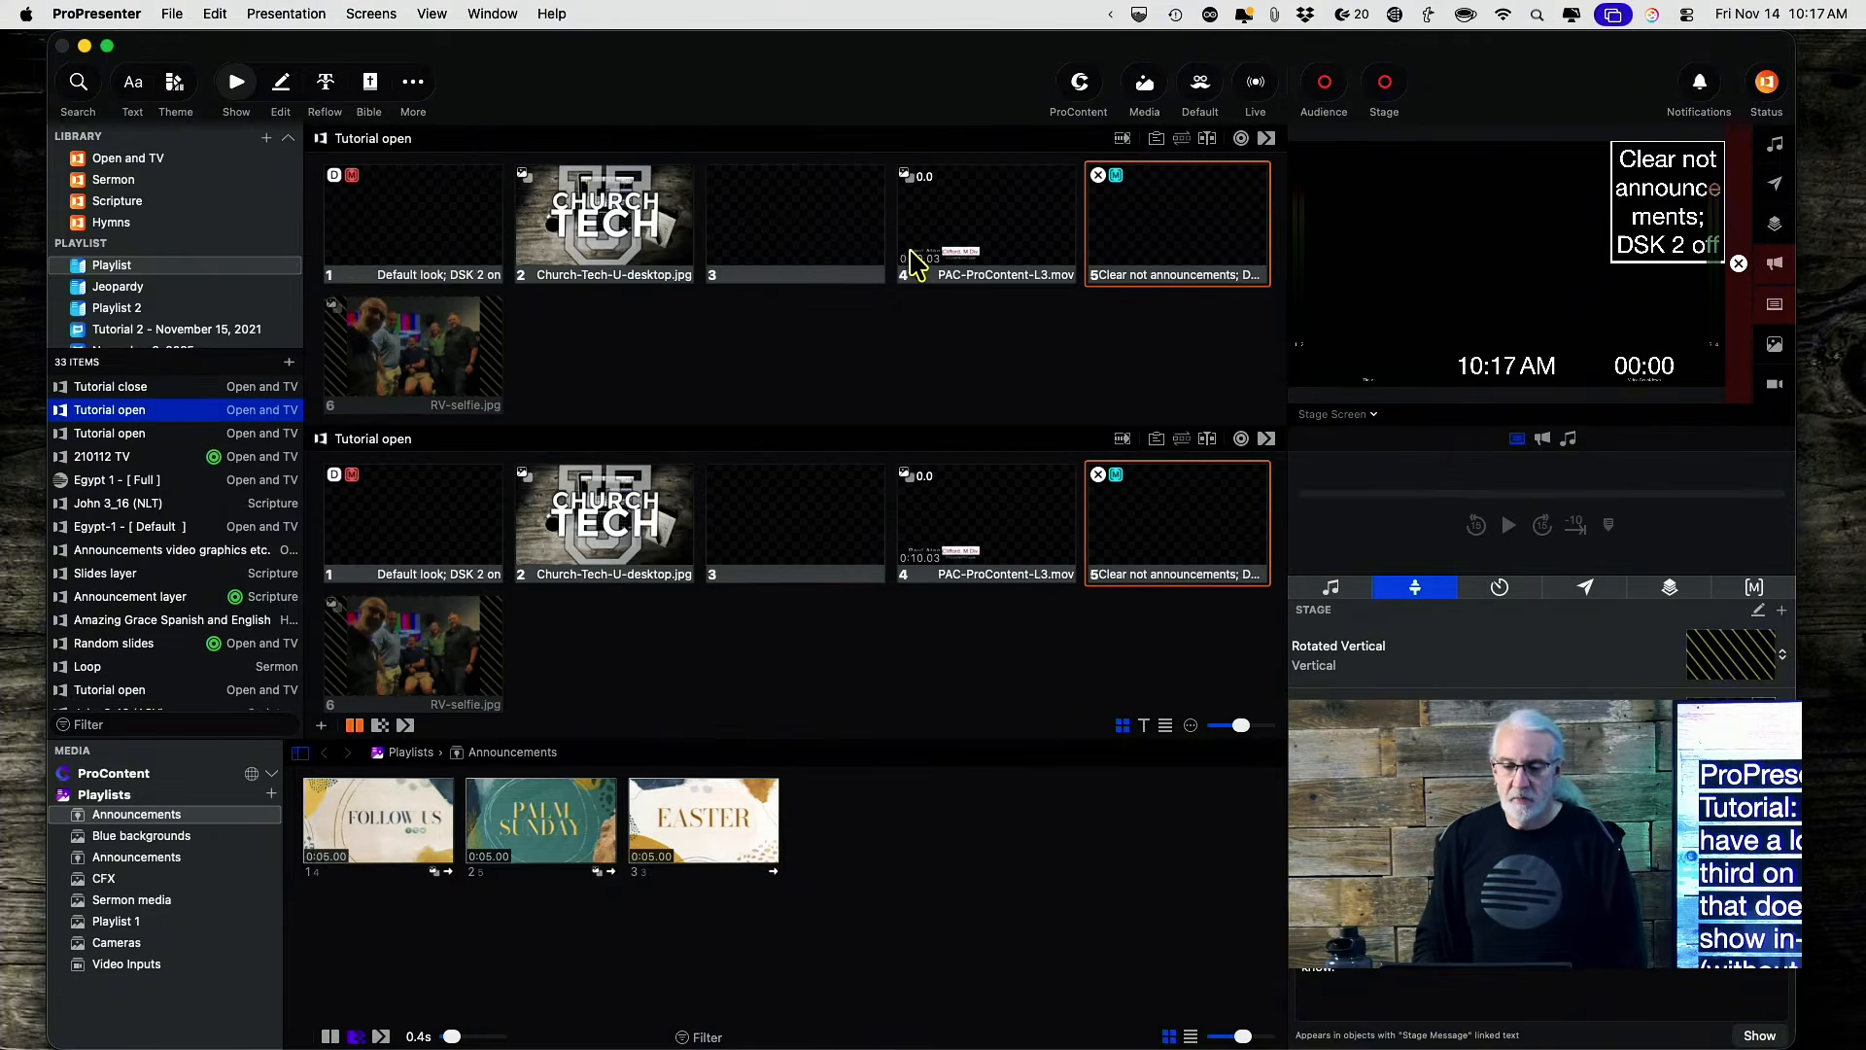
# Inspect slide 4's lower-third text object in the slide editor, then return to show view.
pyautogui.rightClick(969, 233)
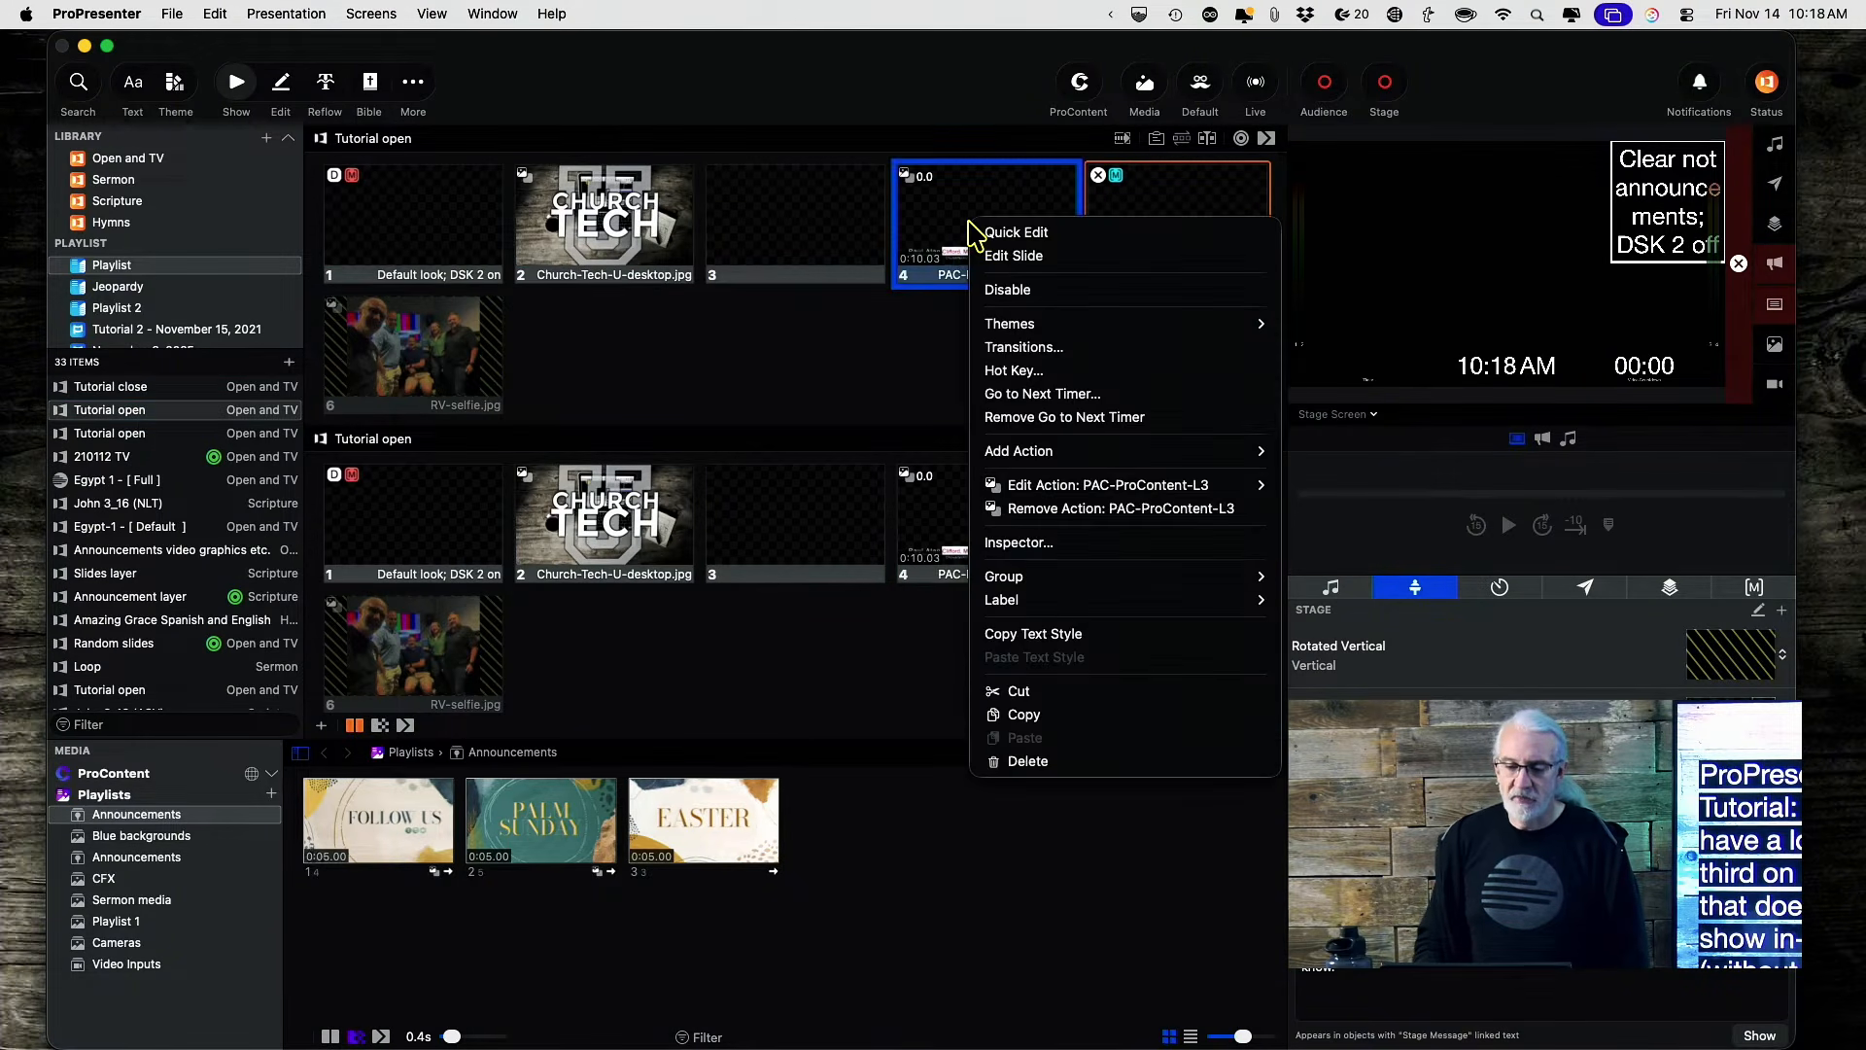
pyautogui.click(1001, 250)
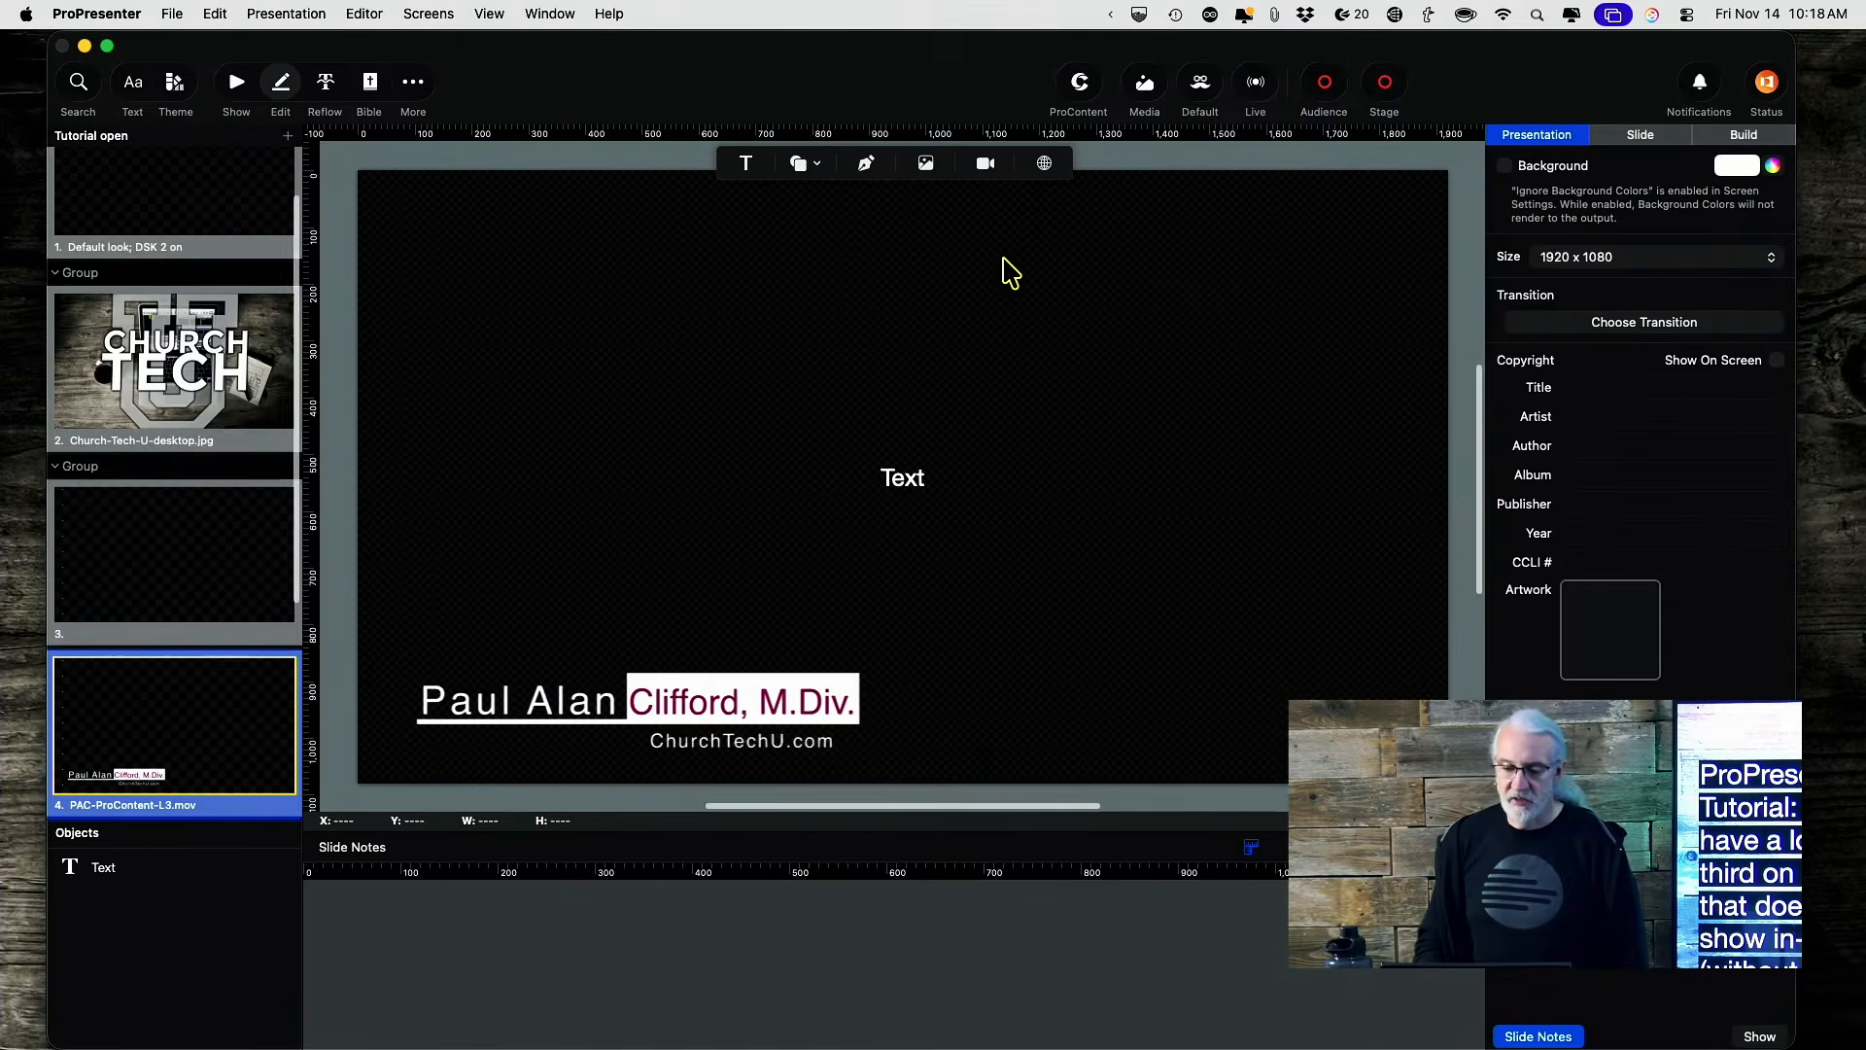
pyautogui.click(709, 714)
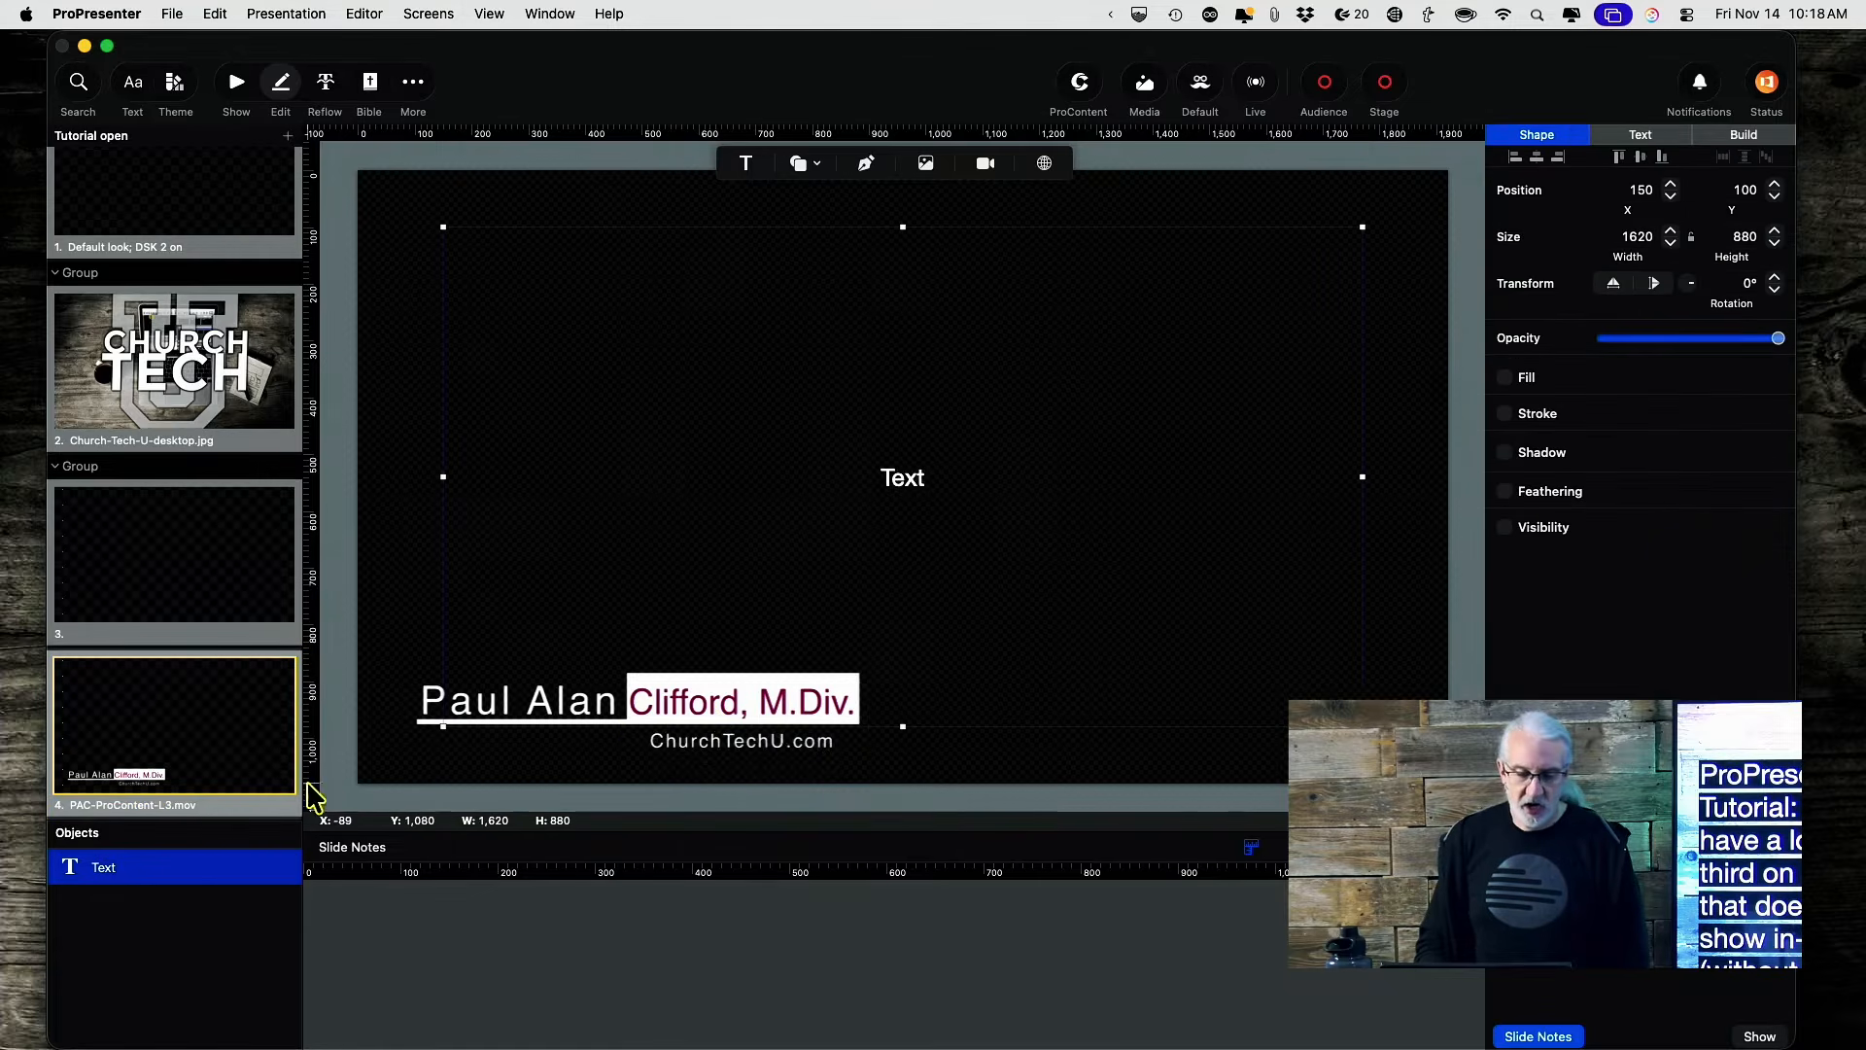
pyautogui.click(431, 720)
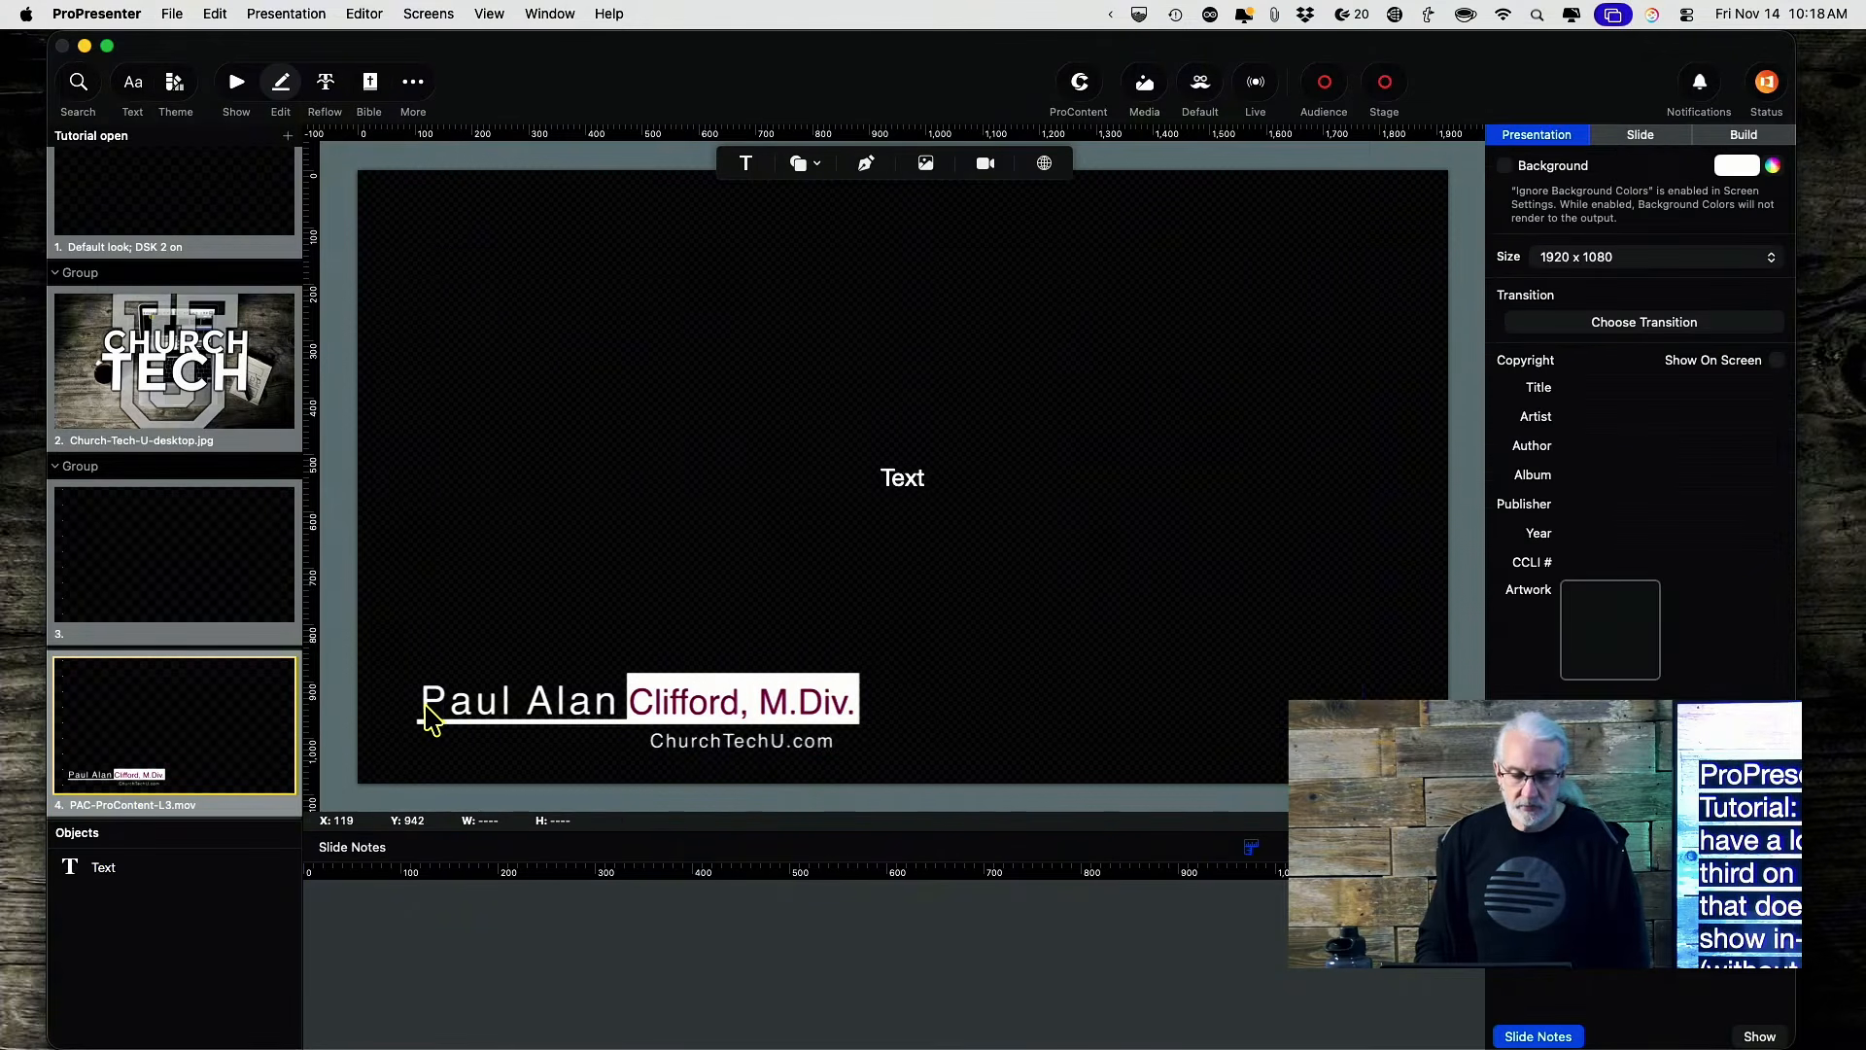
pyautogui.click(531, 710)
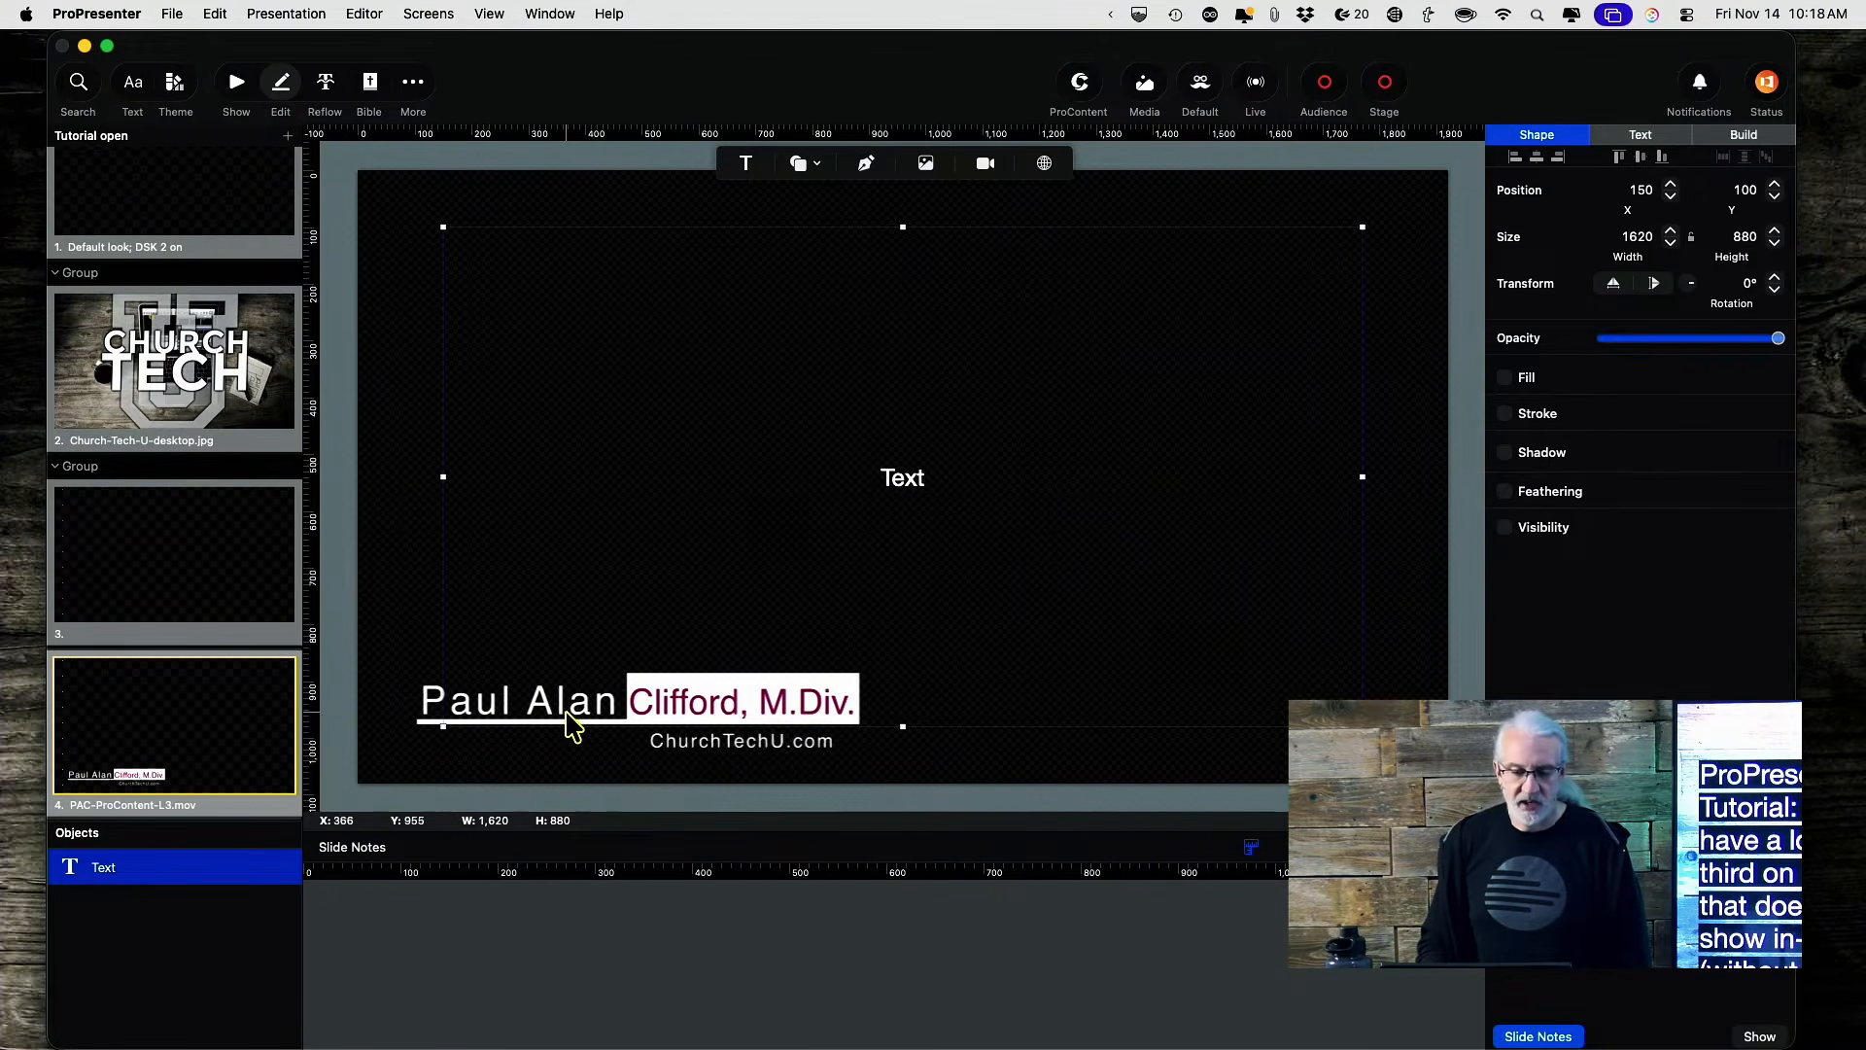
pyautogui.click(231, 85)
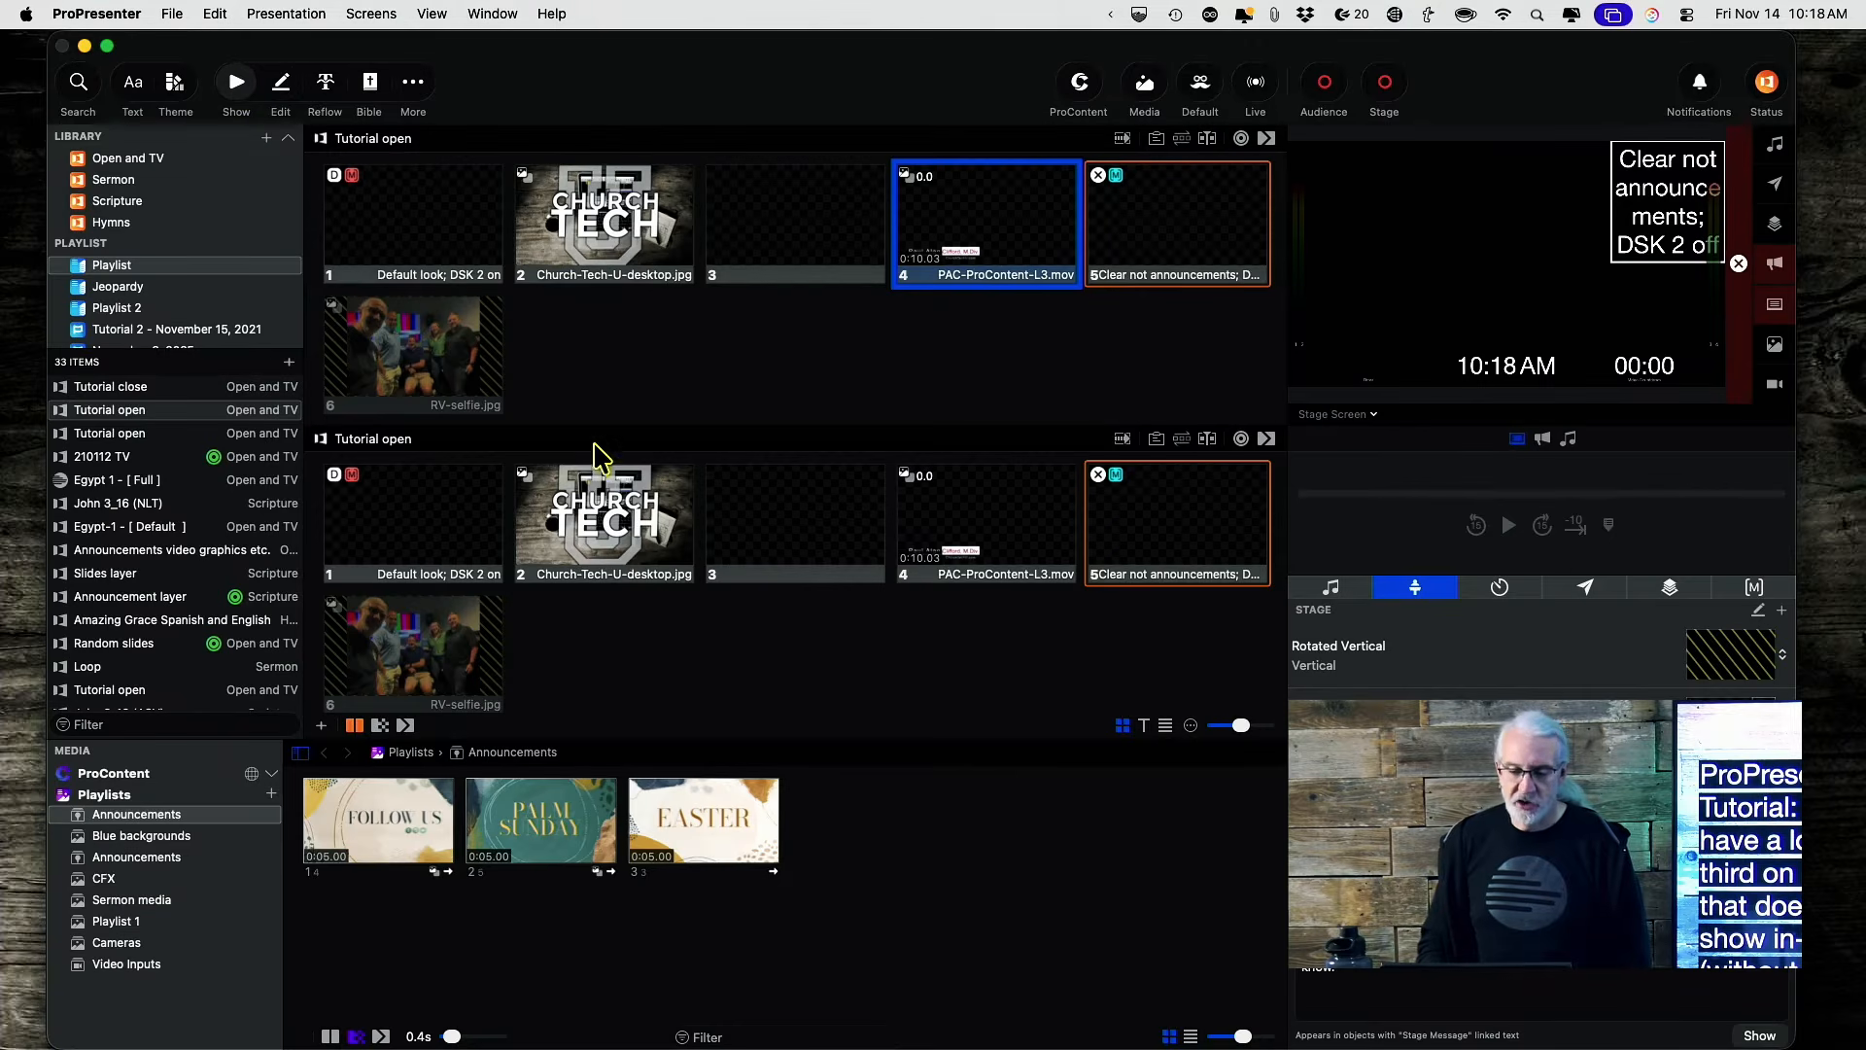
# Quick-search the library for '24' and add the 240315 sermon to the playlist.
pyautogui.scroll(-5, 748, 518)
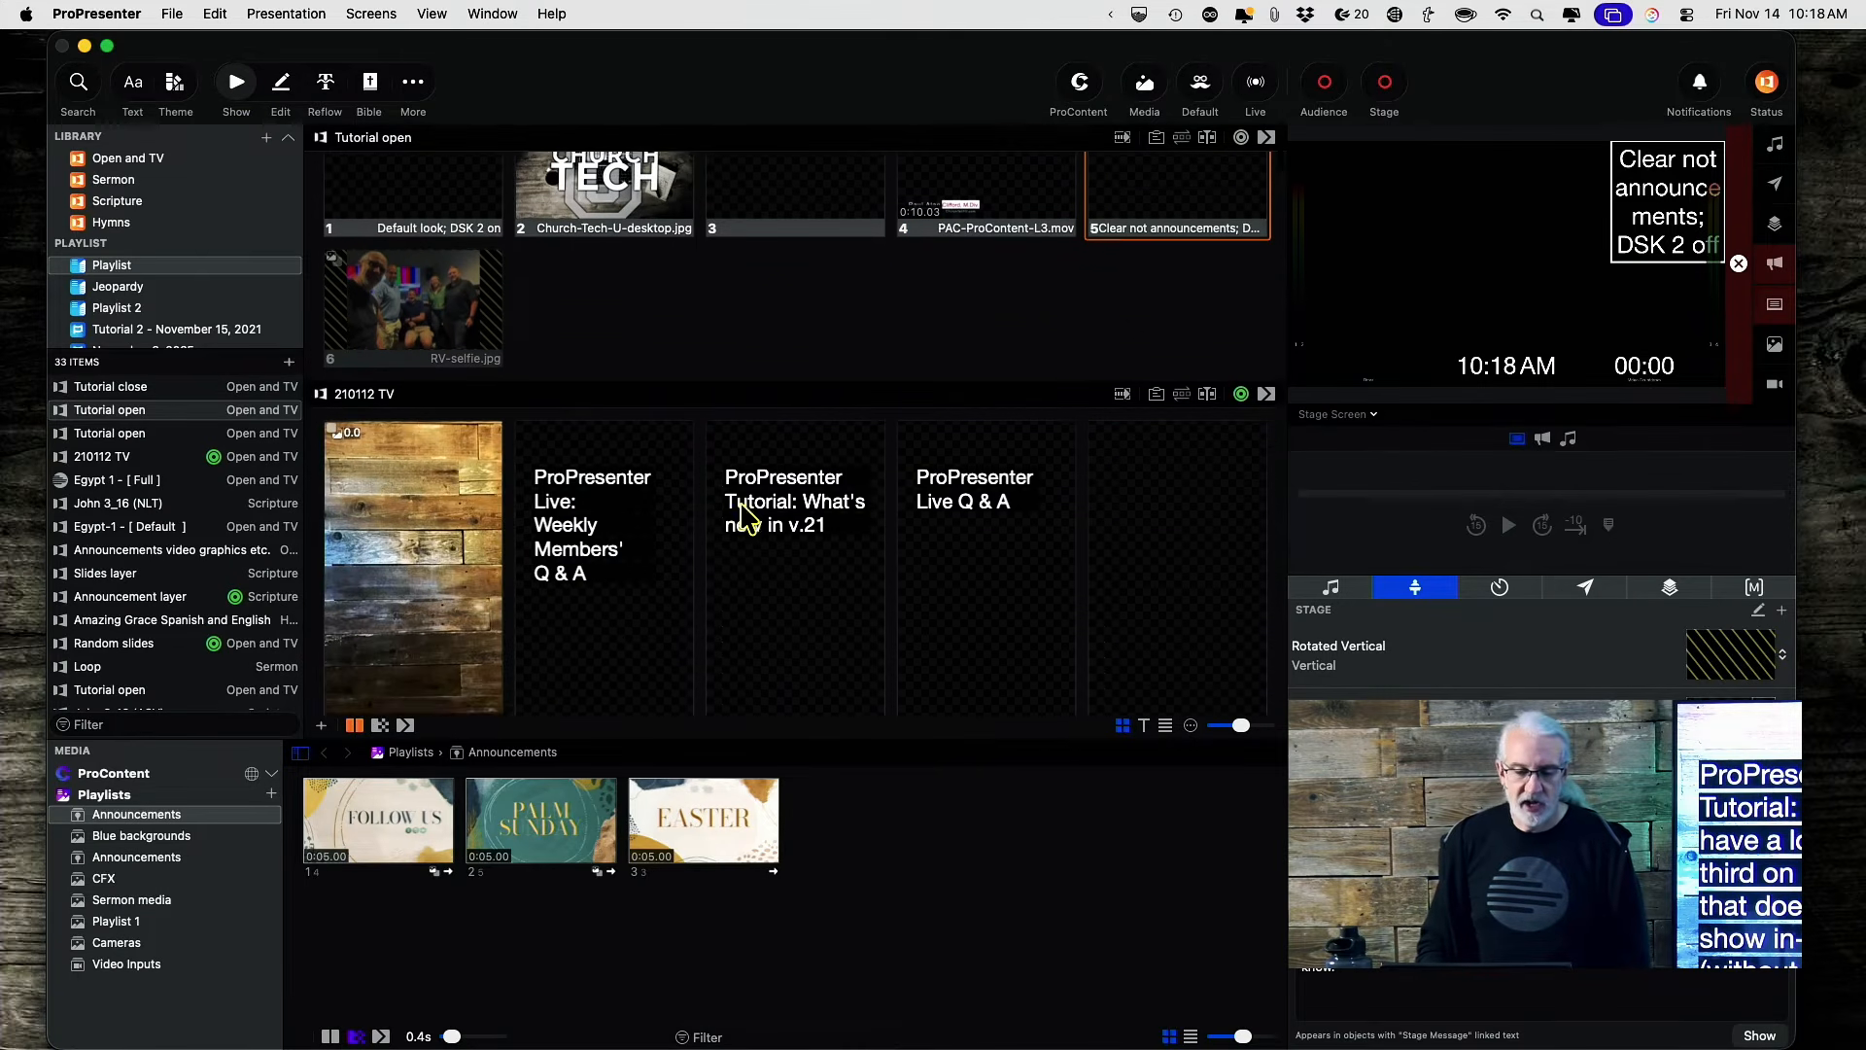
pyautogui.scroll(-15, 748, 518)
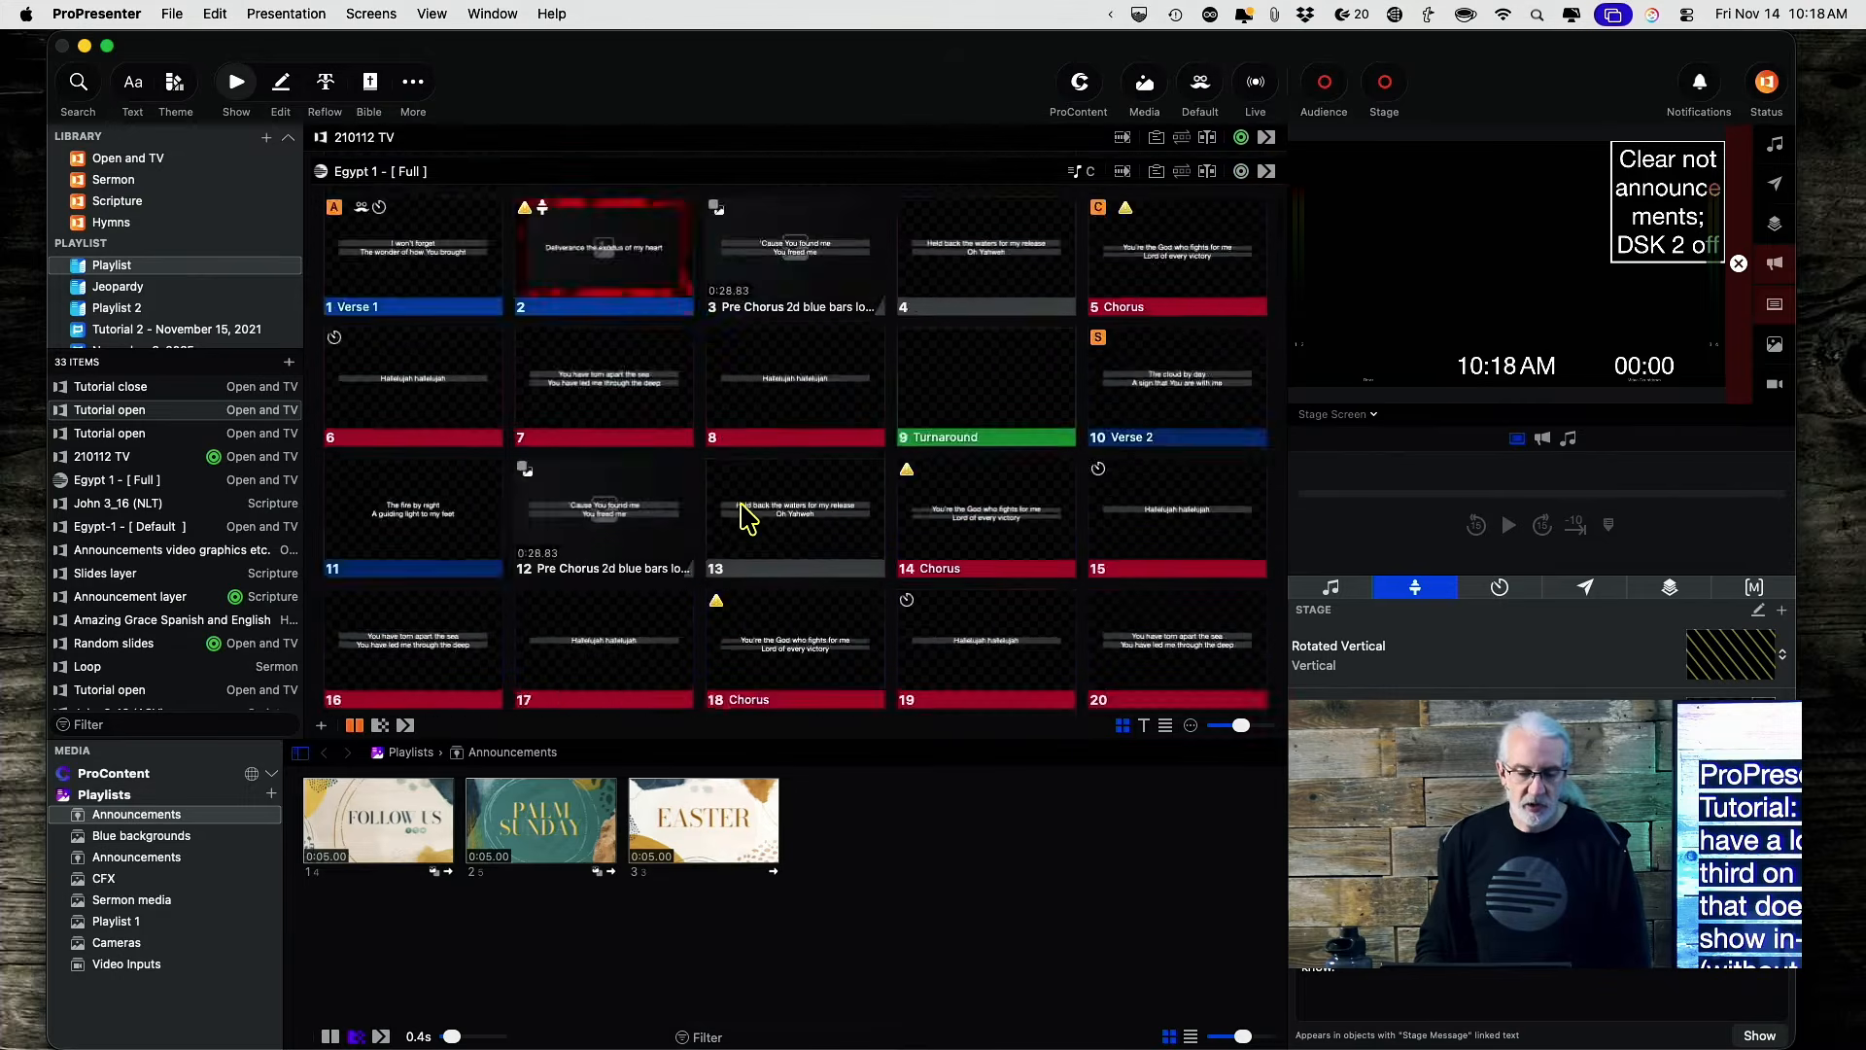
pyautogui.scroll(-5, 748, 518)
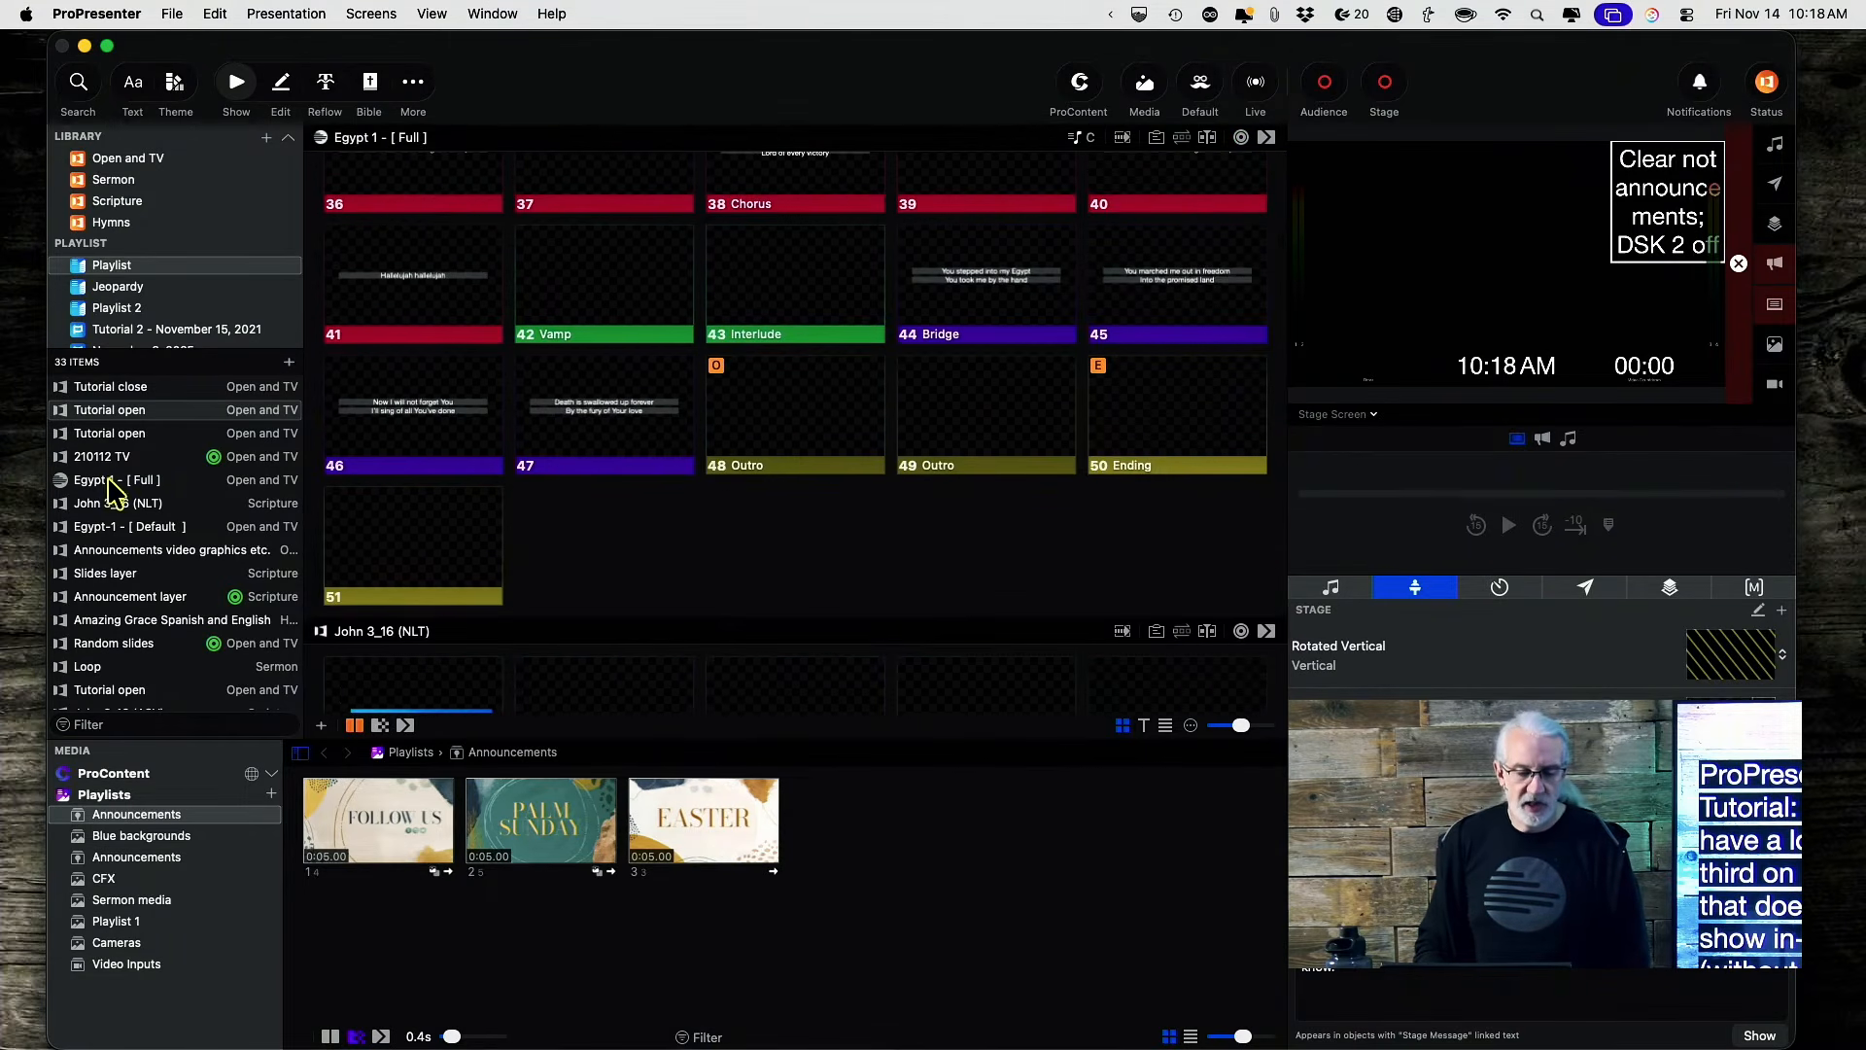
pyautogui.scroll(-5, 109, 583)
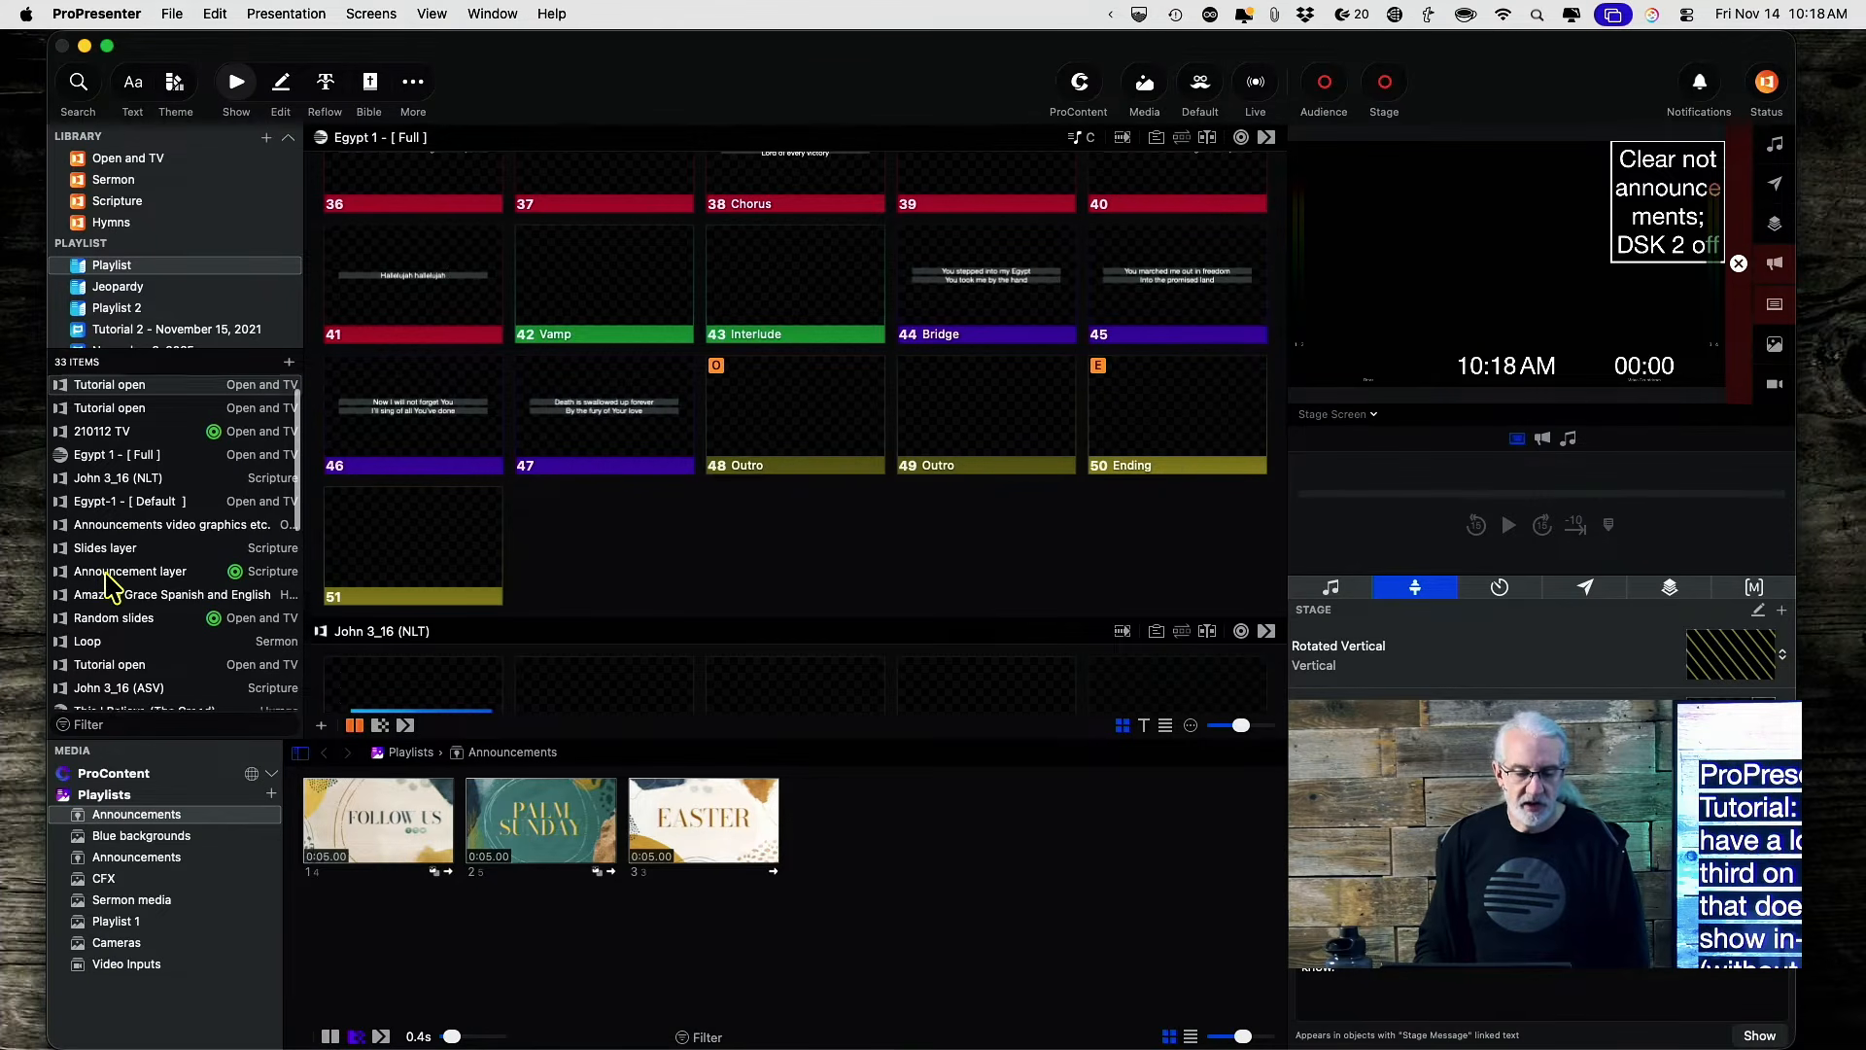
pyautogui.scroll(5, 109, 583)
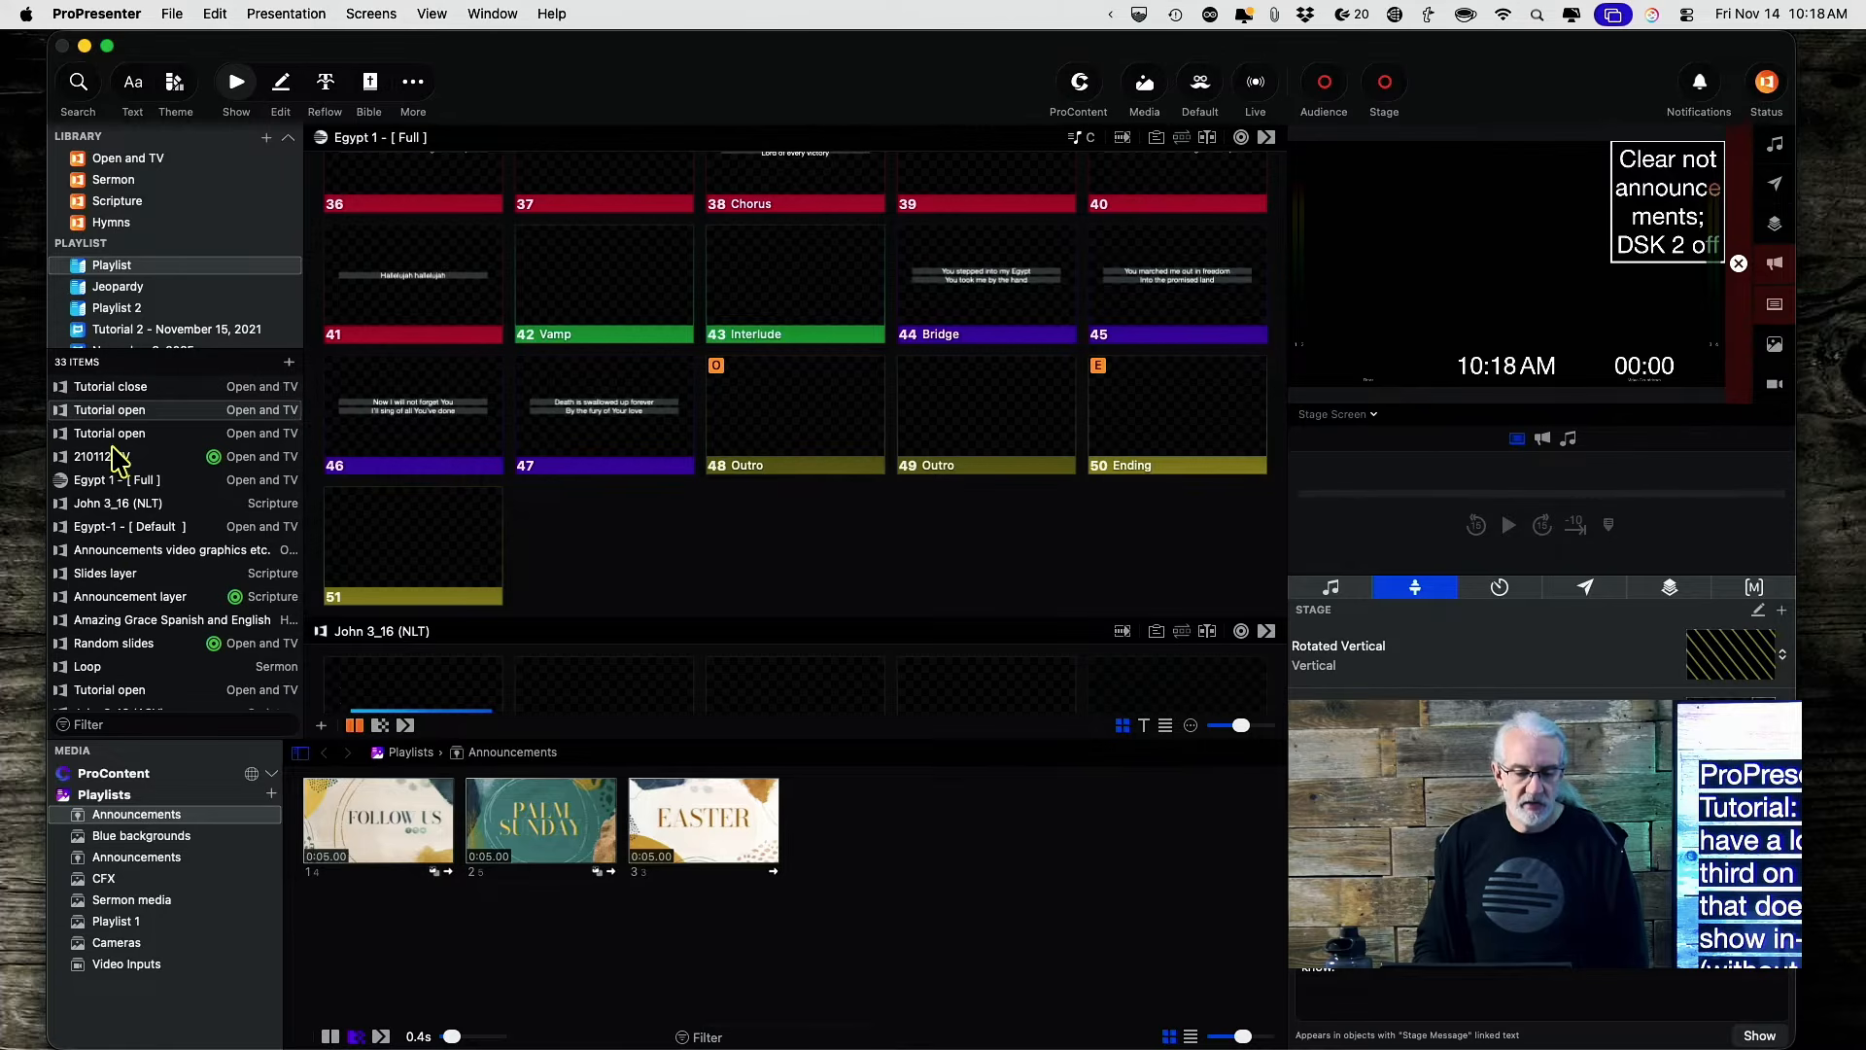
pyautogui.scroll(-5, 116, 456)
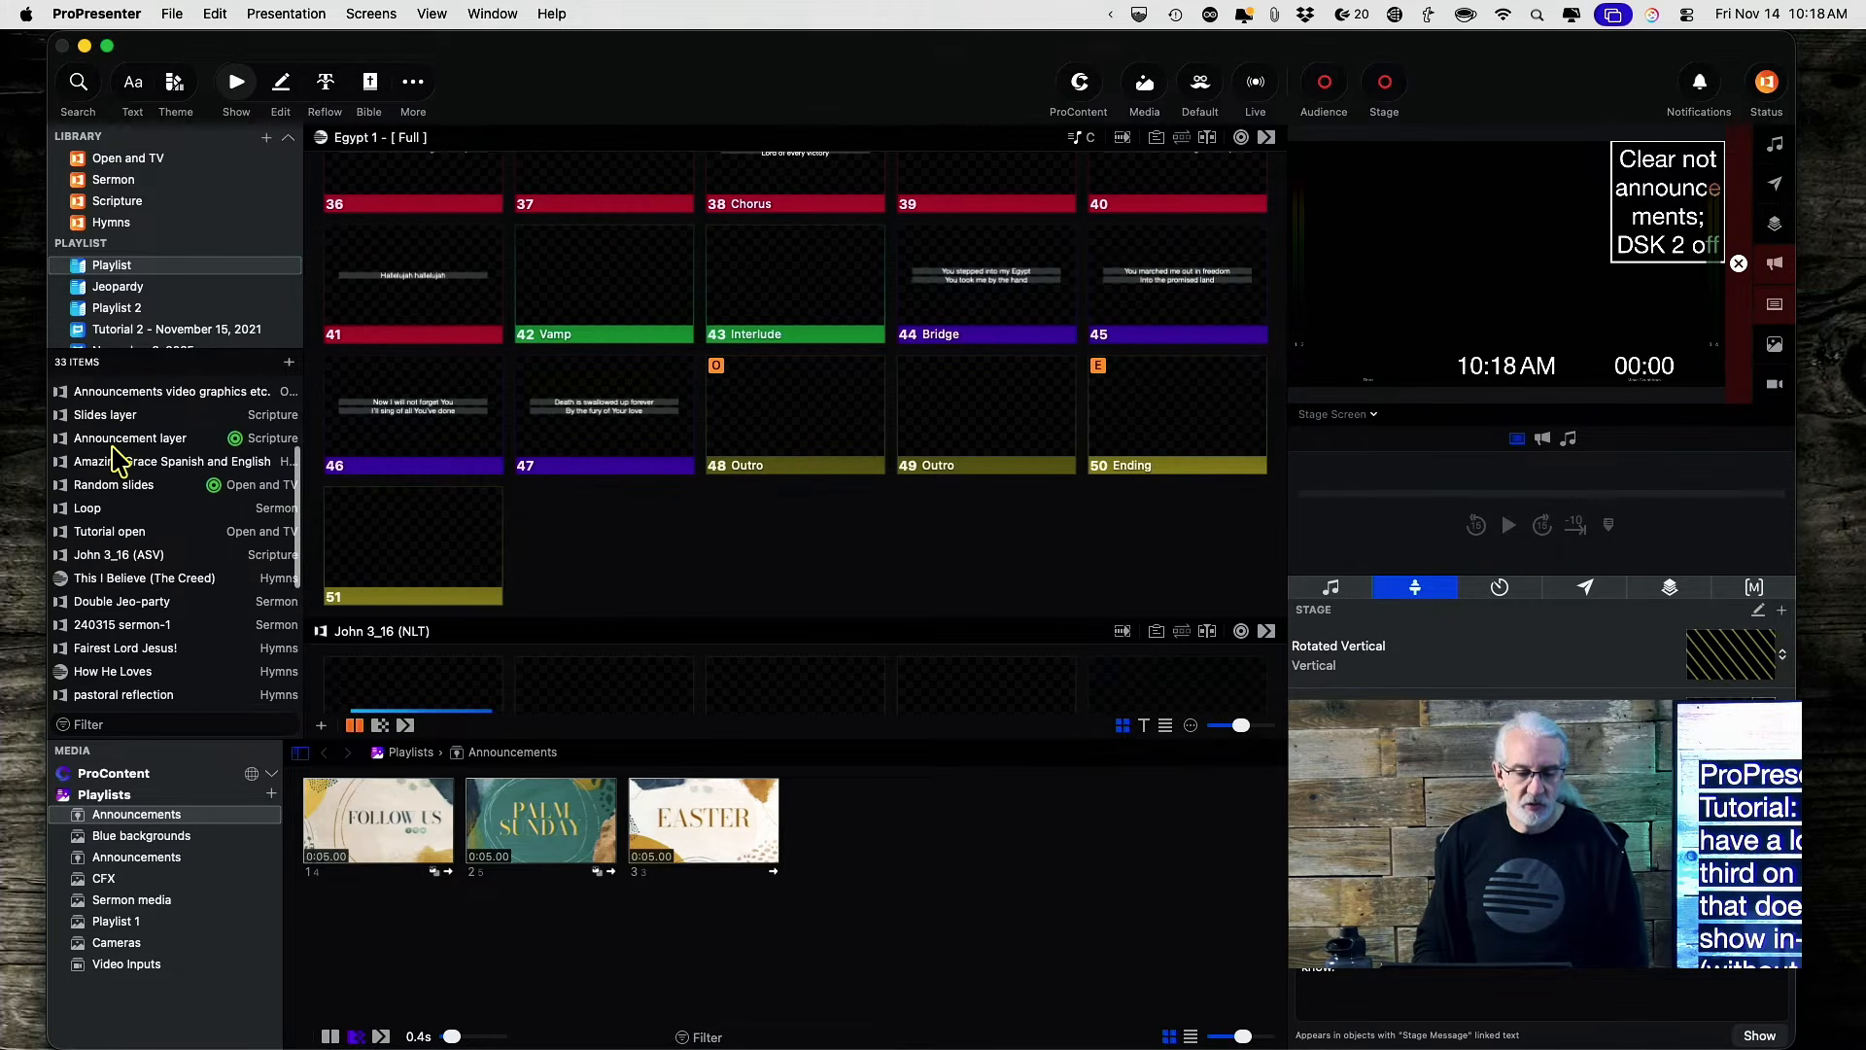
pyautogui.scroll(-3, 115, 457)
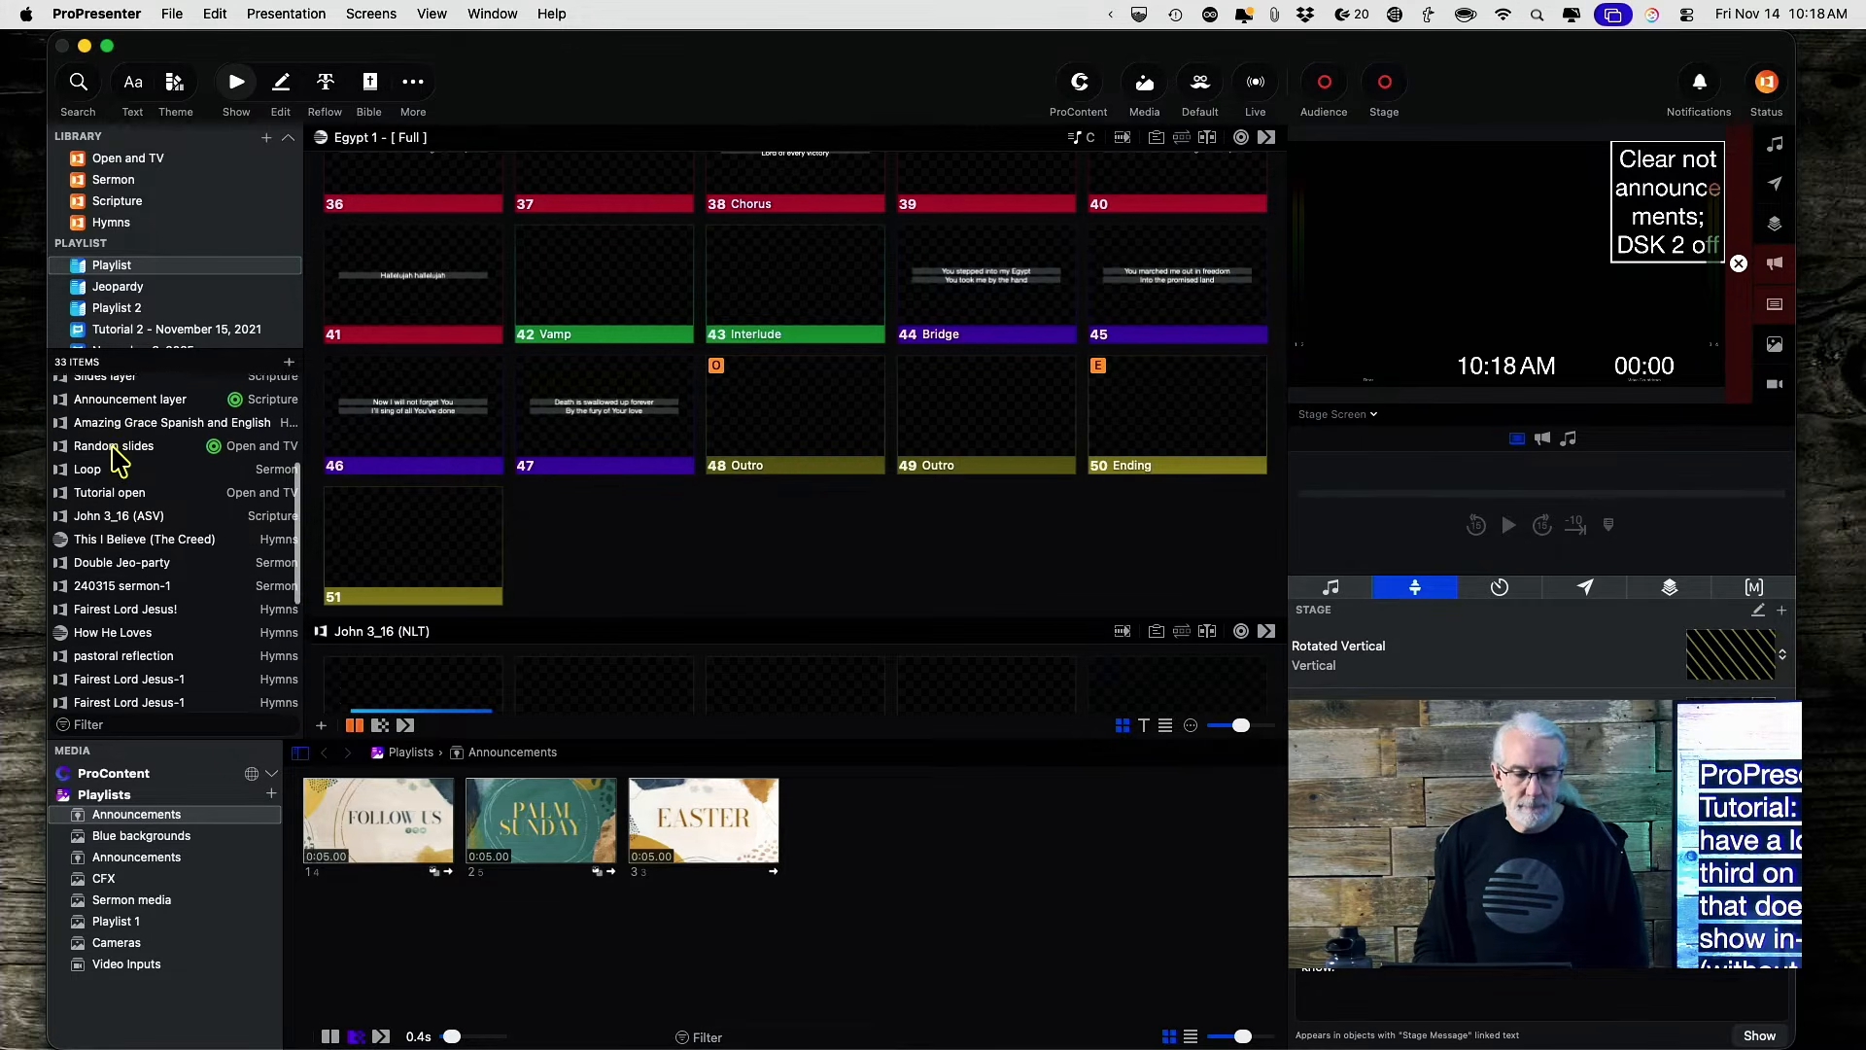
pyautogui.scroll(-6, 115, 457)
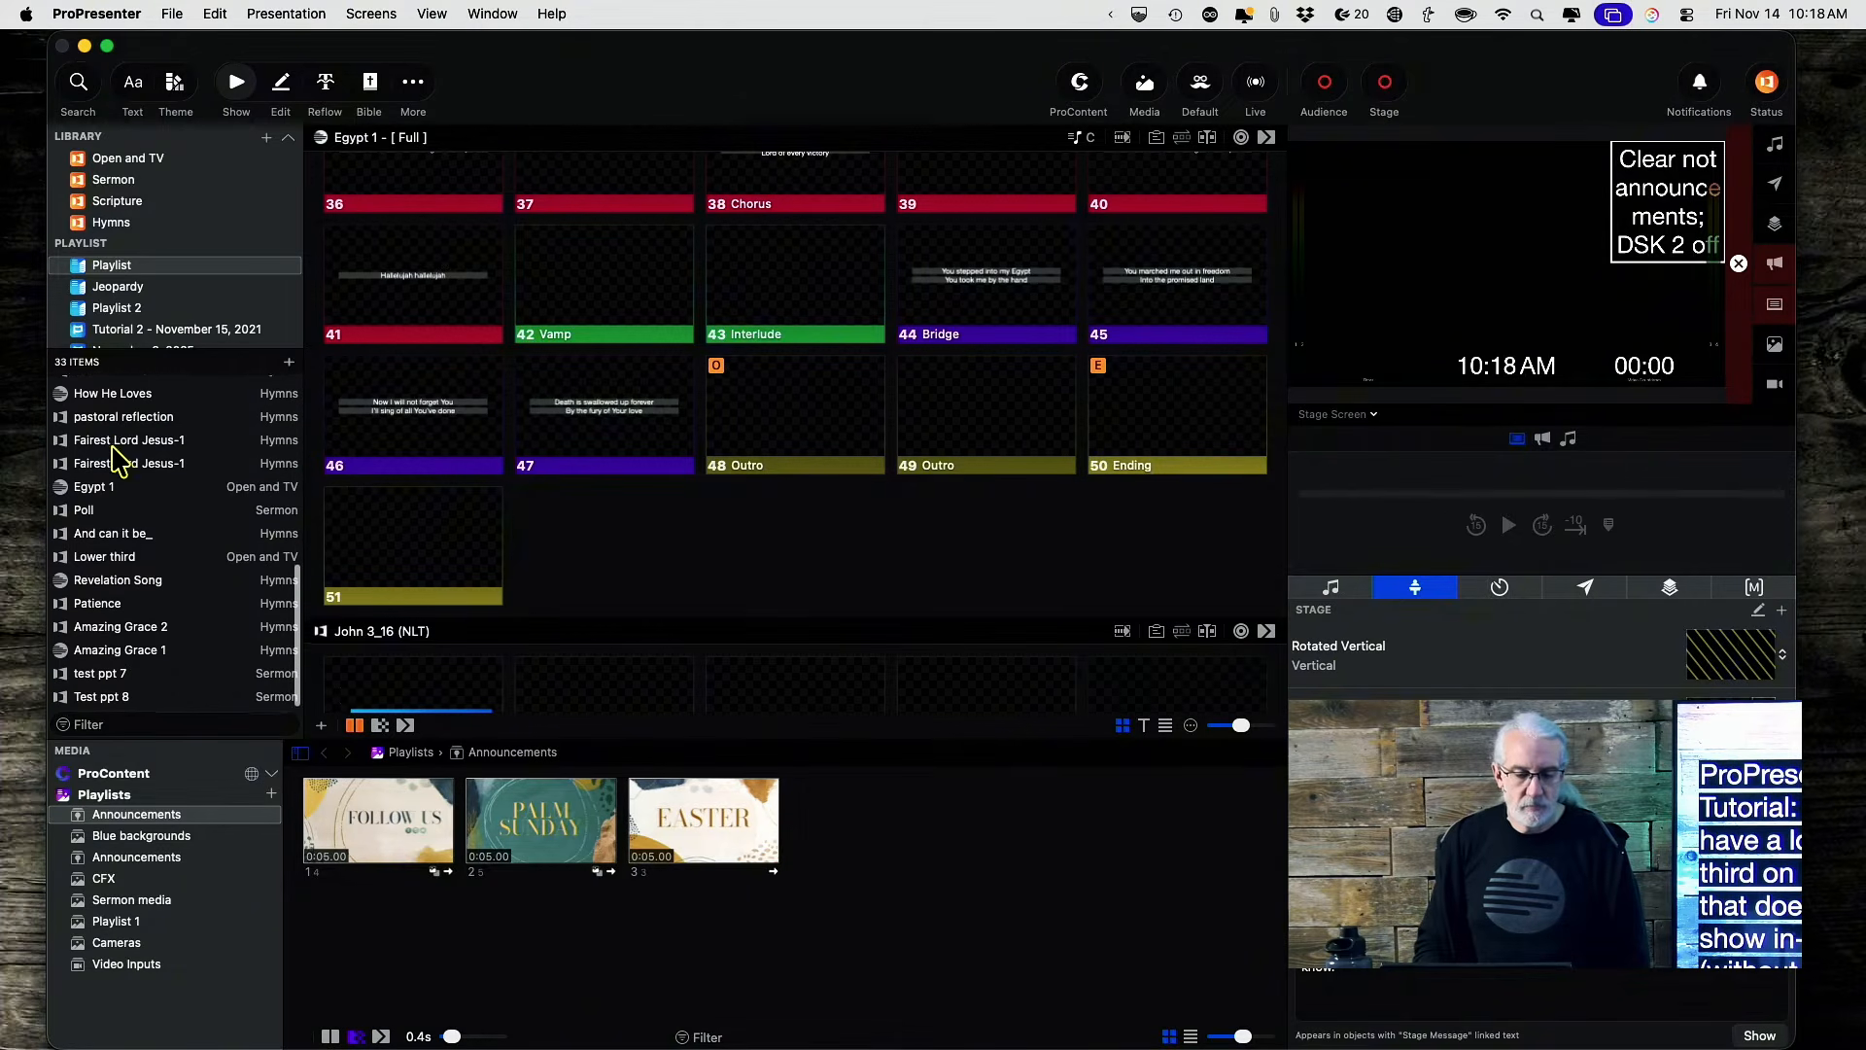
pyautogui.press('super+f')
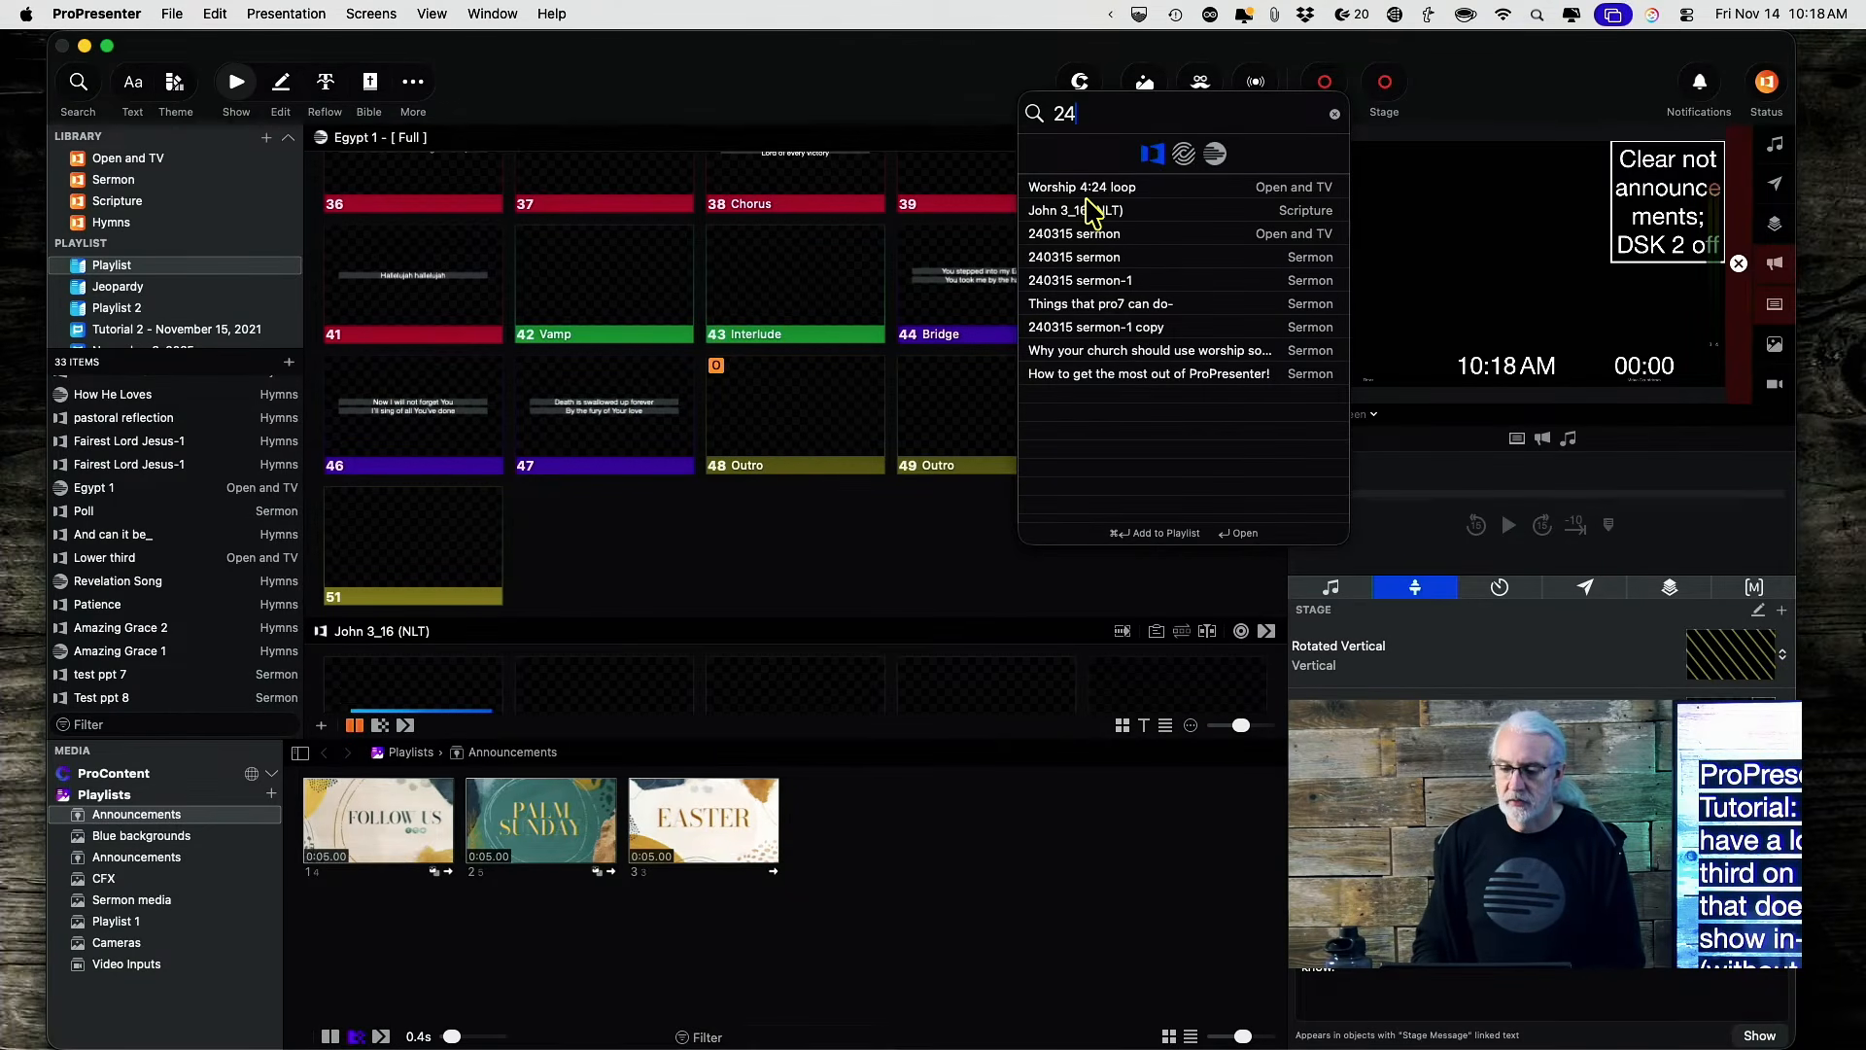
pyautogui.click(1111, 258)
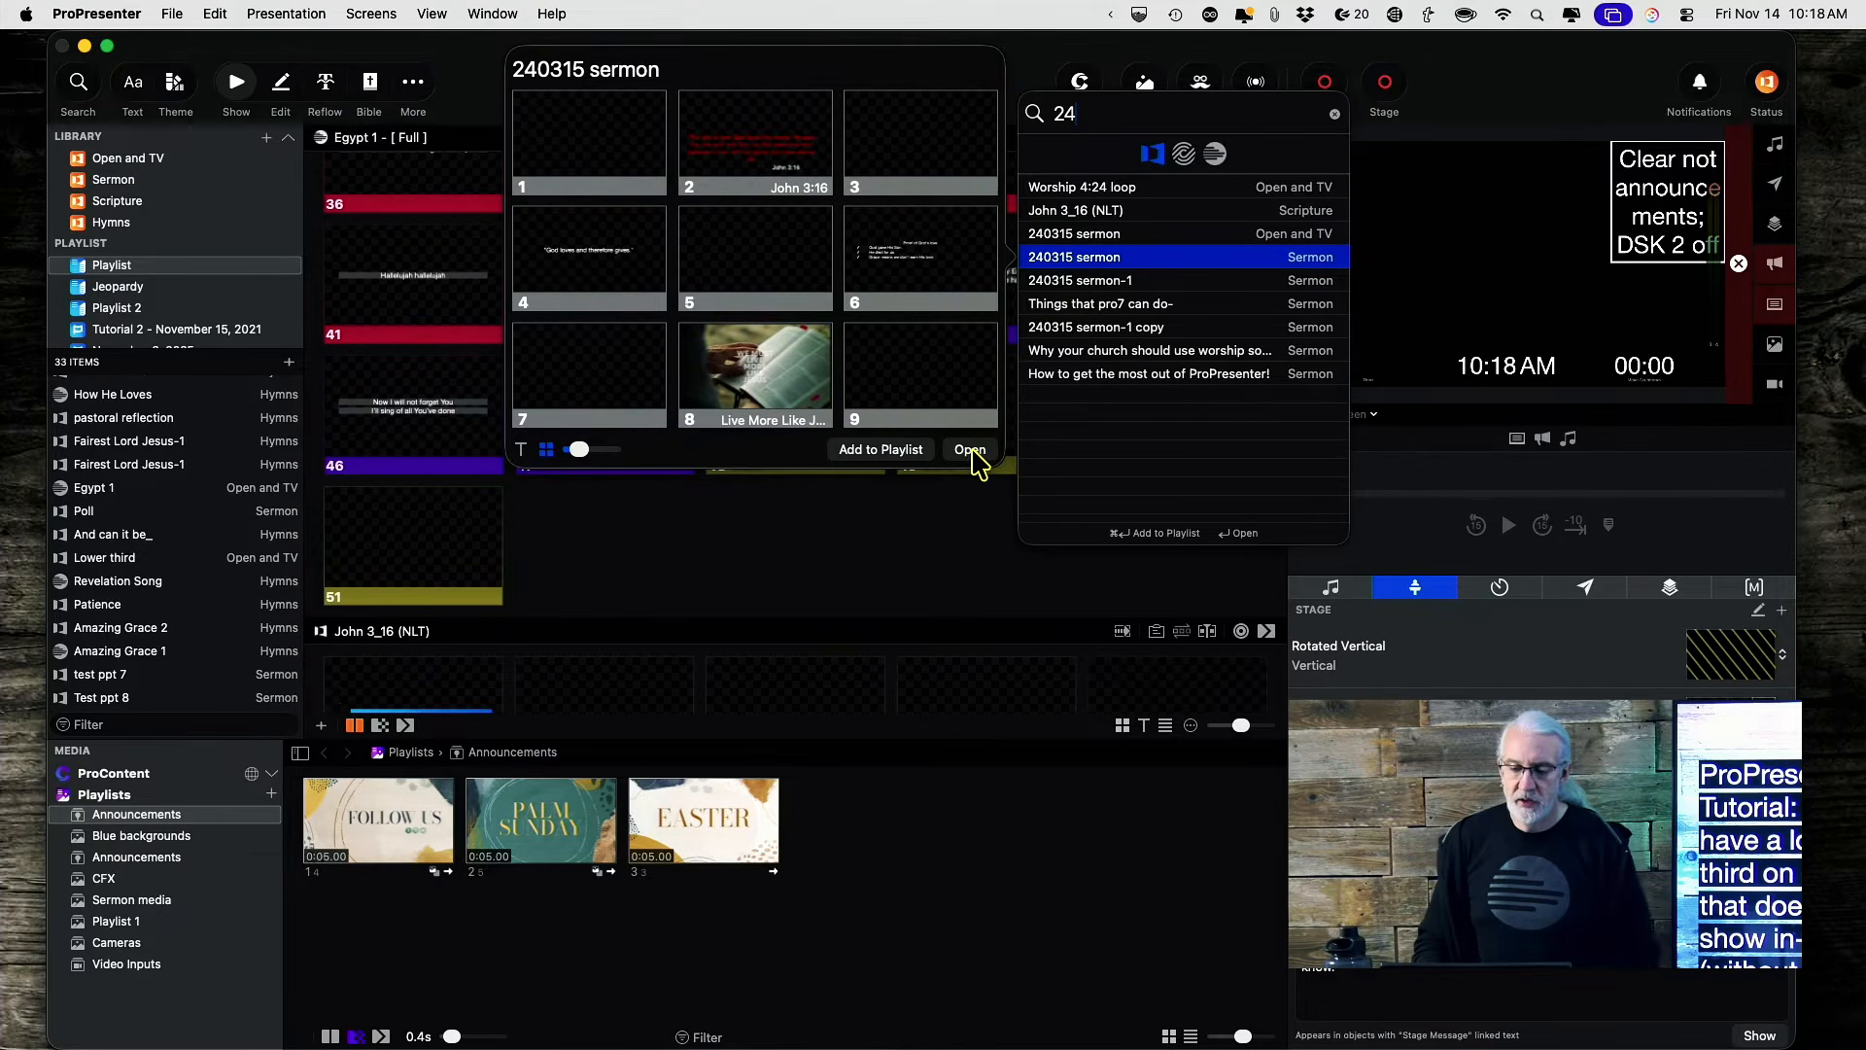
pyautogui.click(901, 456)
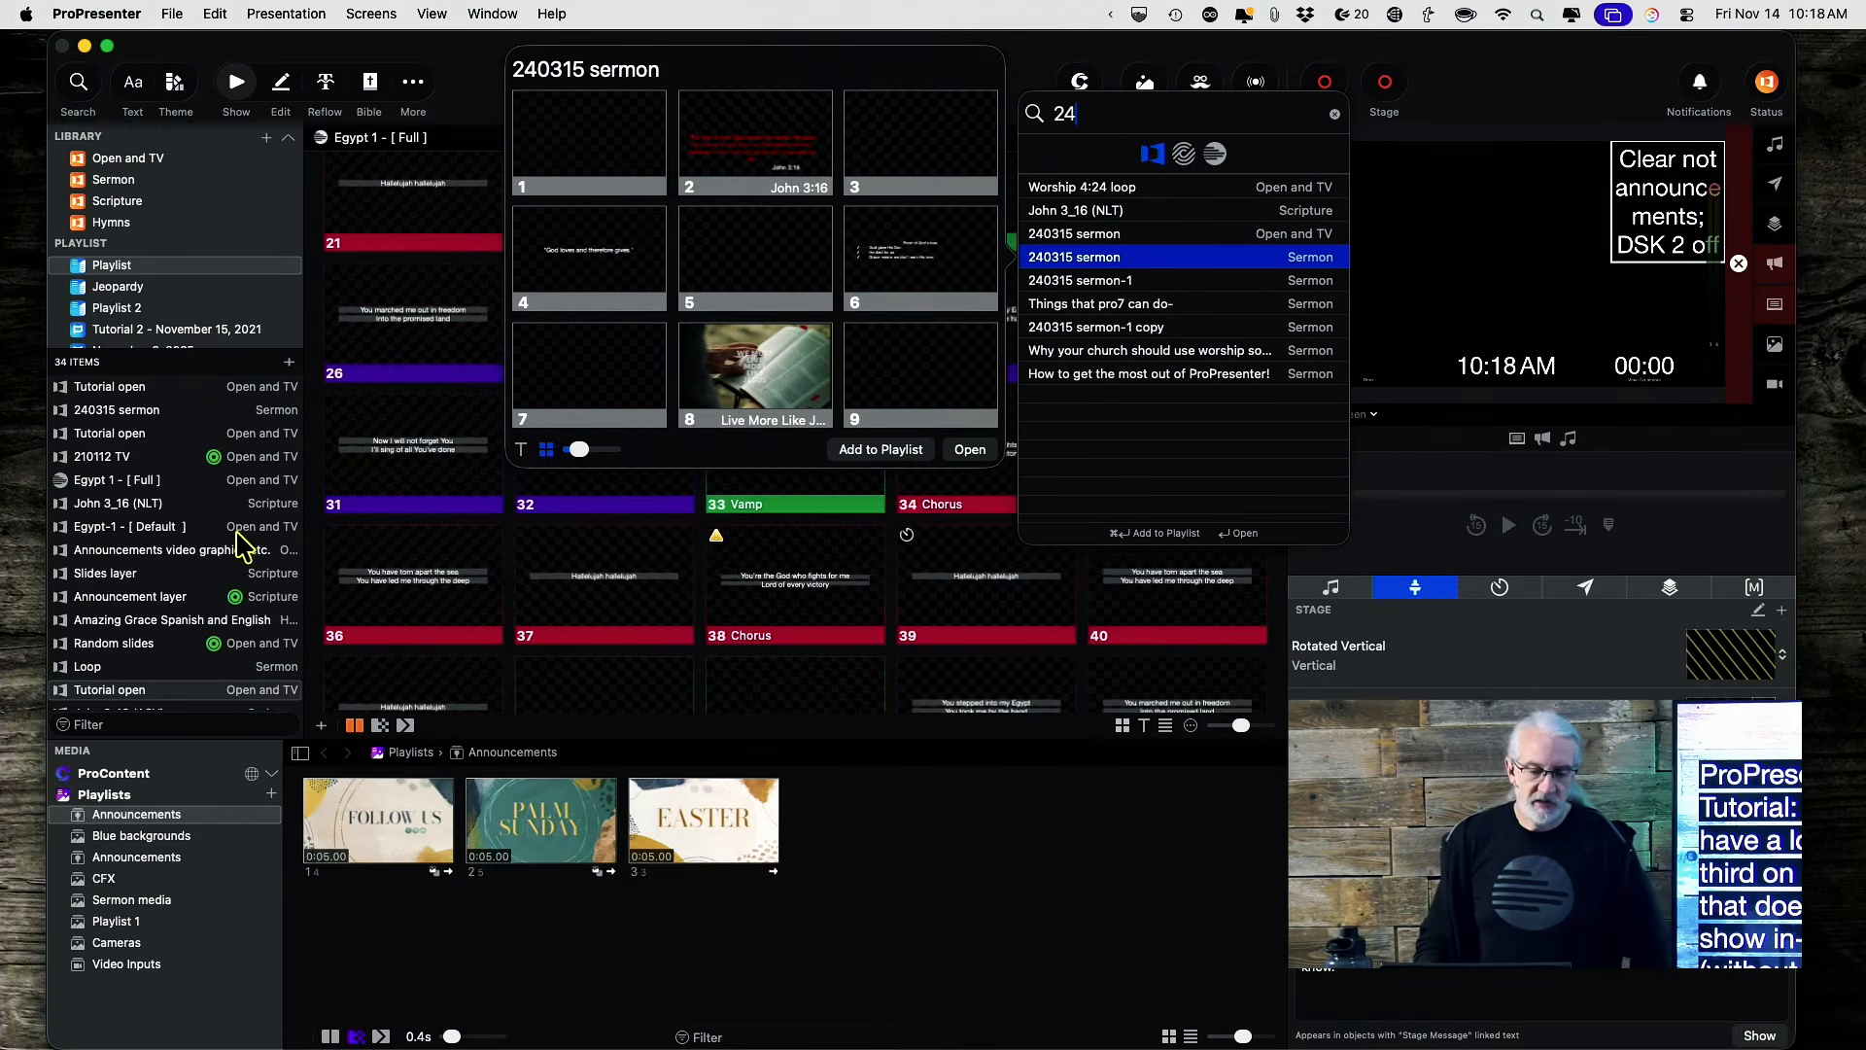
# Close the search preview to get back to the playlist.
pyautogui.scroll(1, 117, 601)
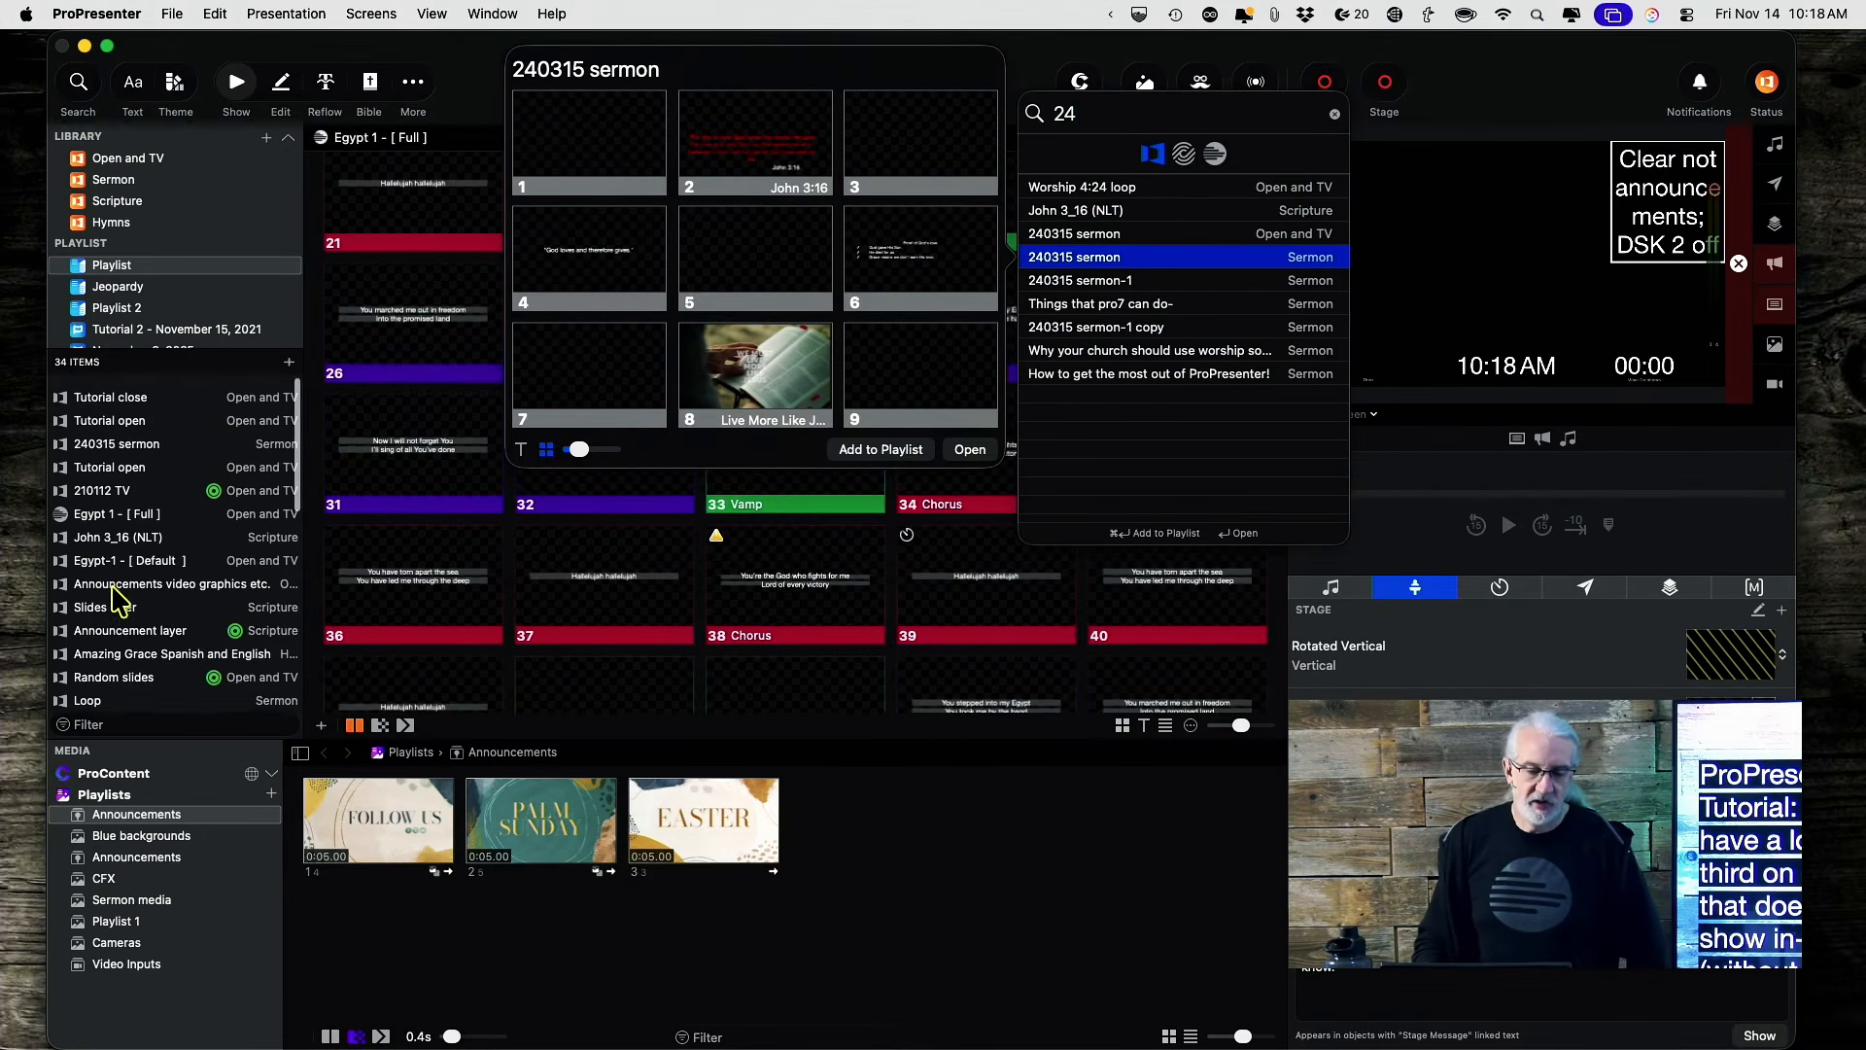
pyautogui.scroll(-10, 116, 601)
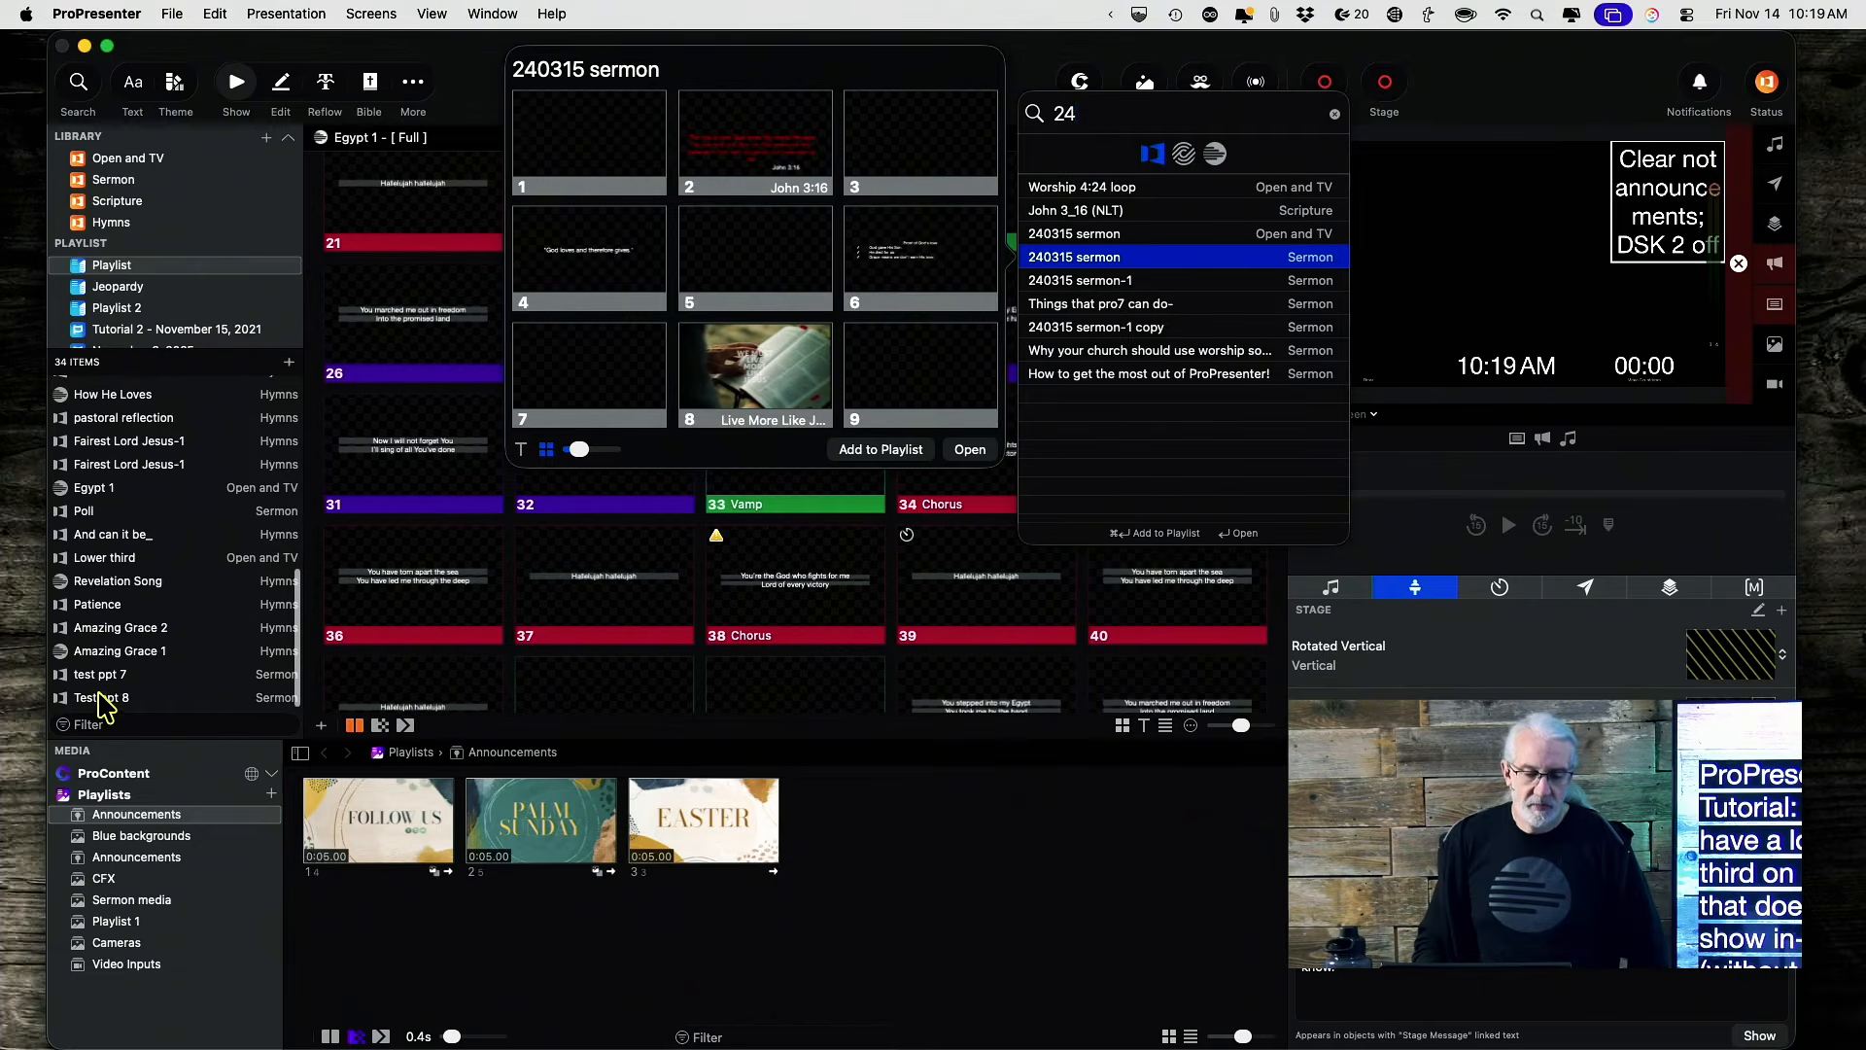
pyautogui.scroll(5, 105, 701)
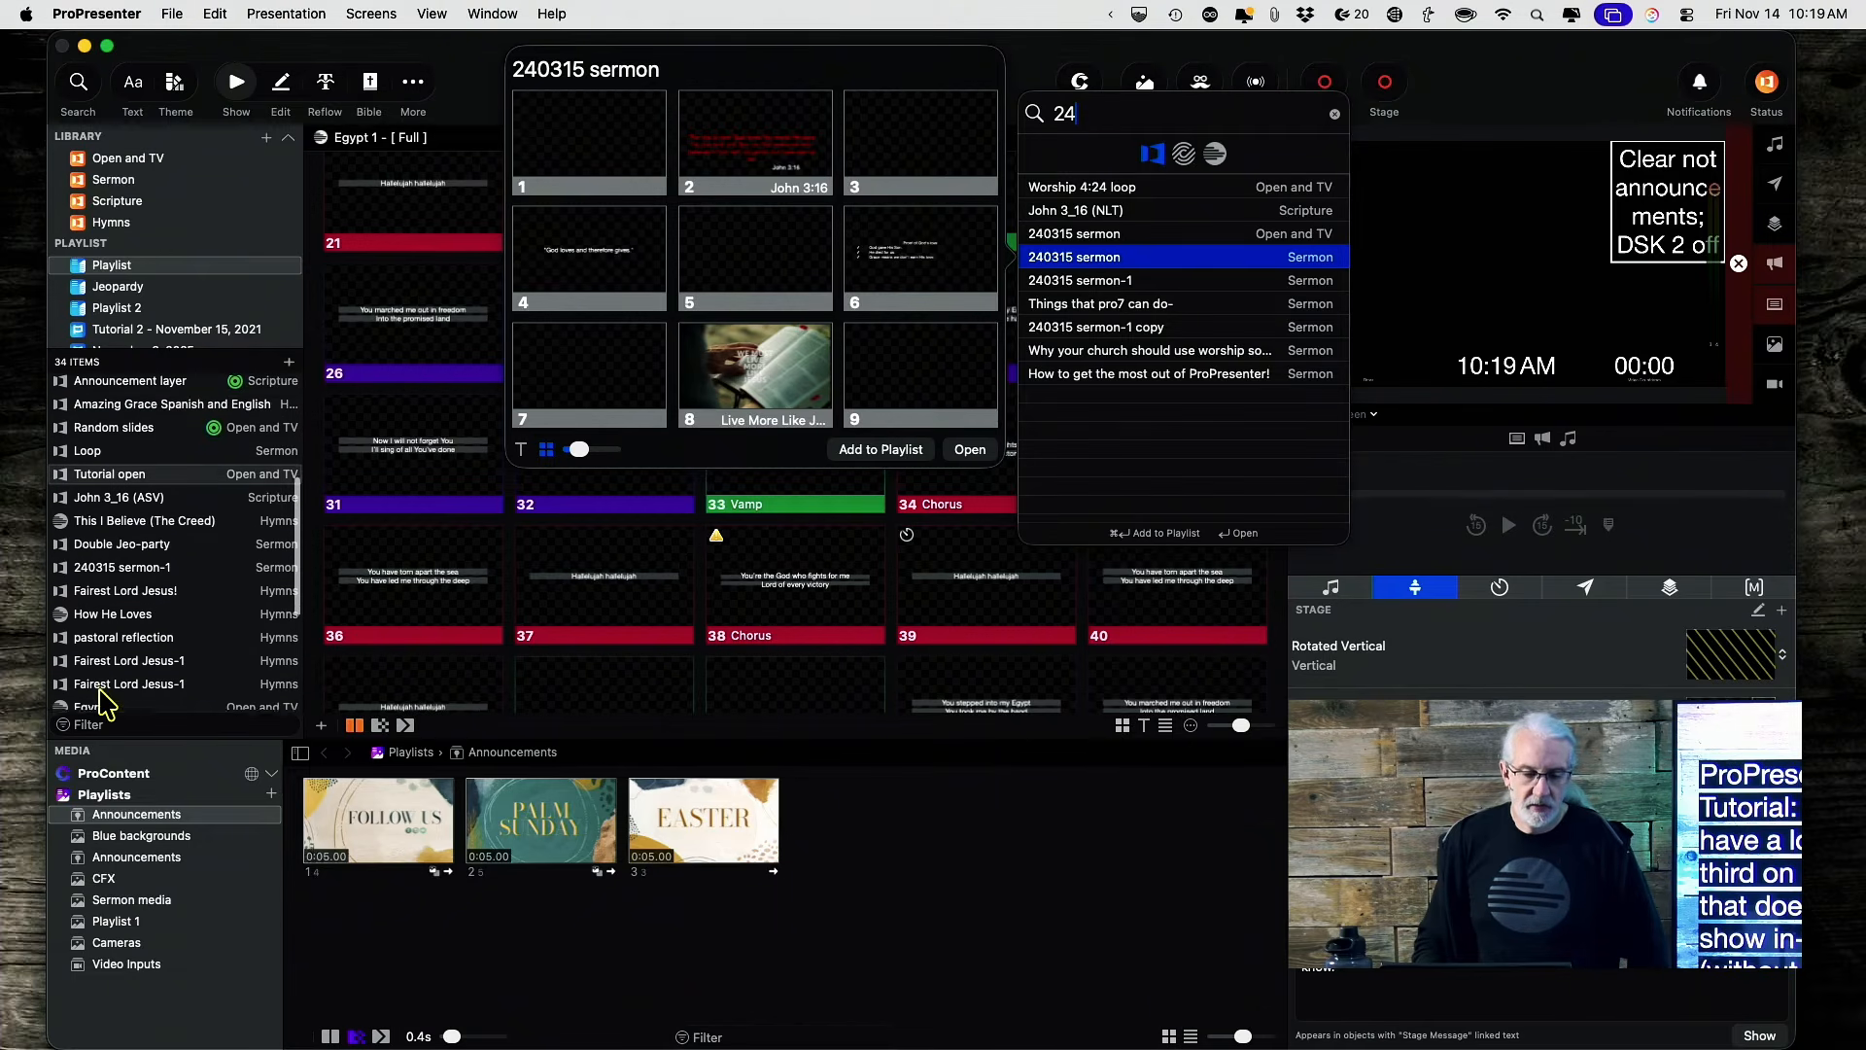
pyautogui.scroll(5, 109, 597)
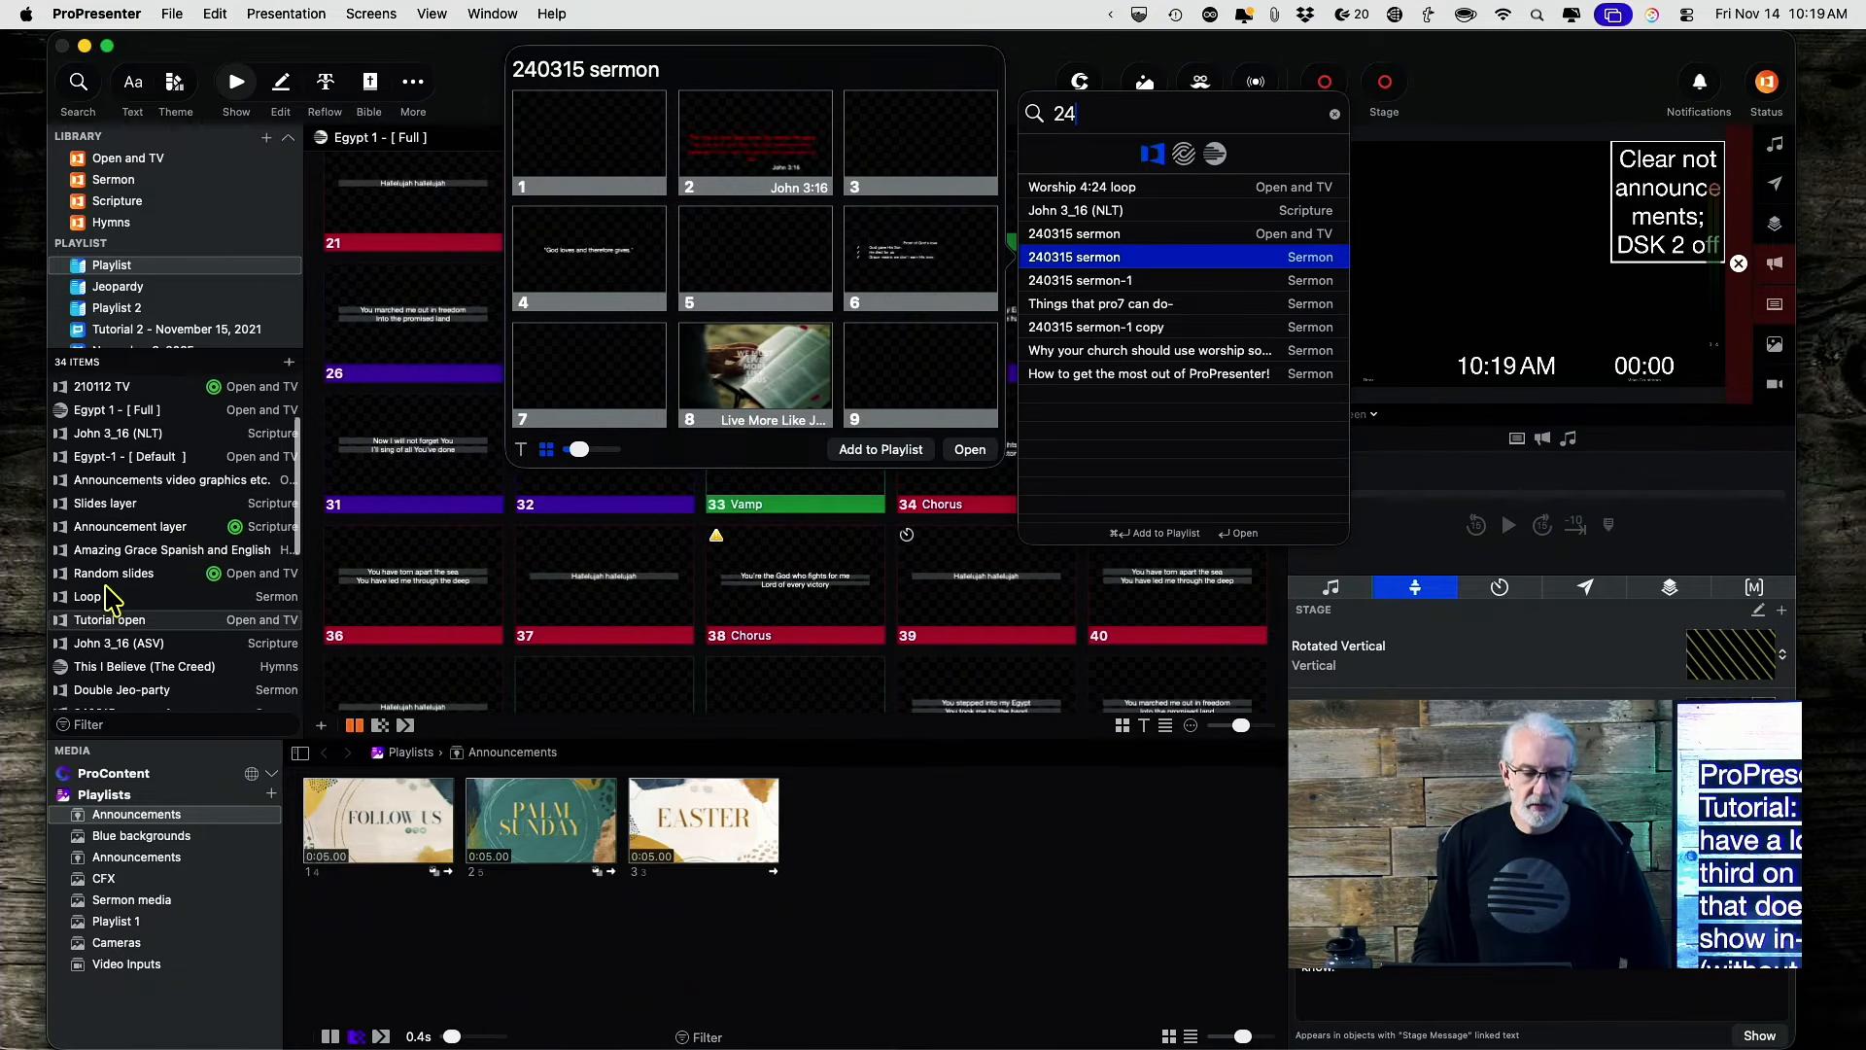
pyautogui.scroll(2, 109, 598)
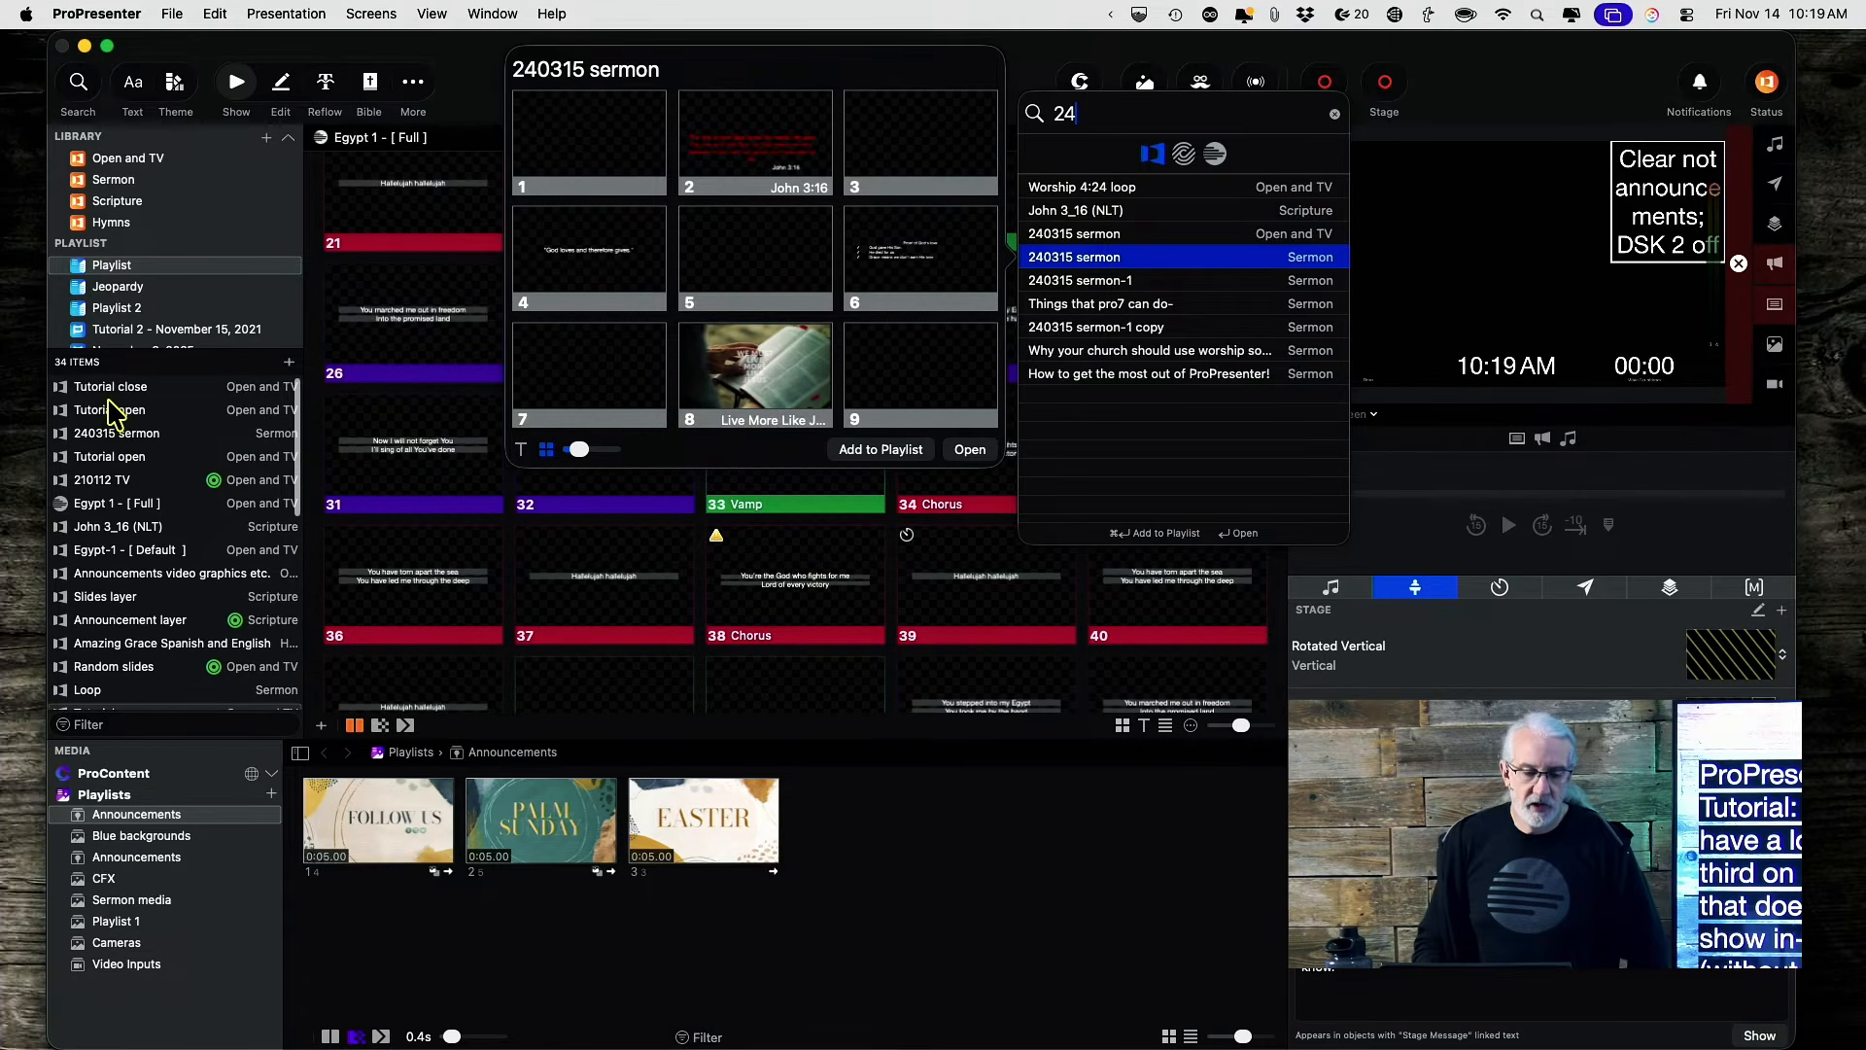
pyautogui.click(107, 439)
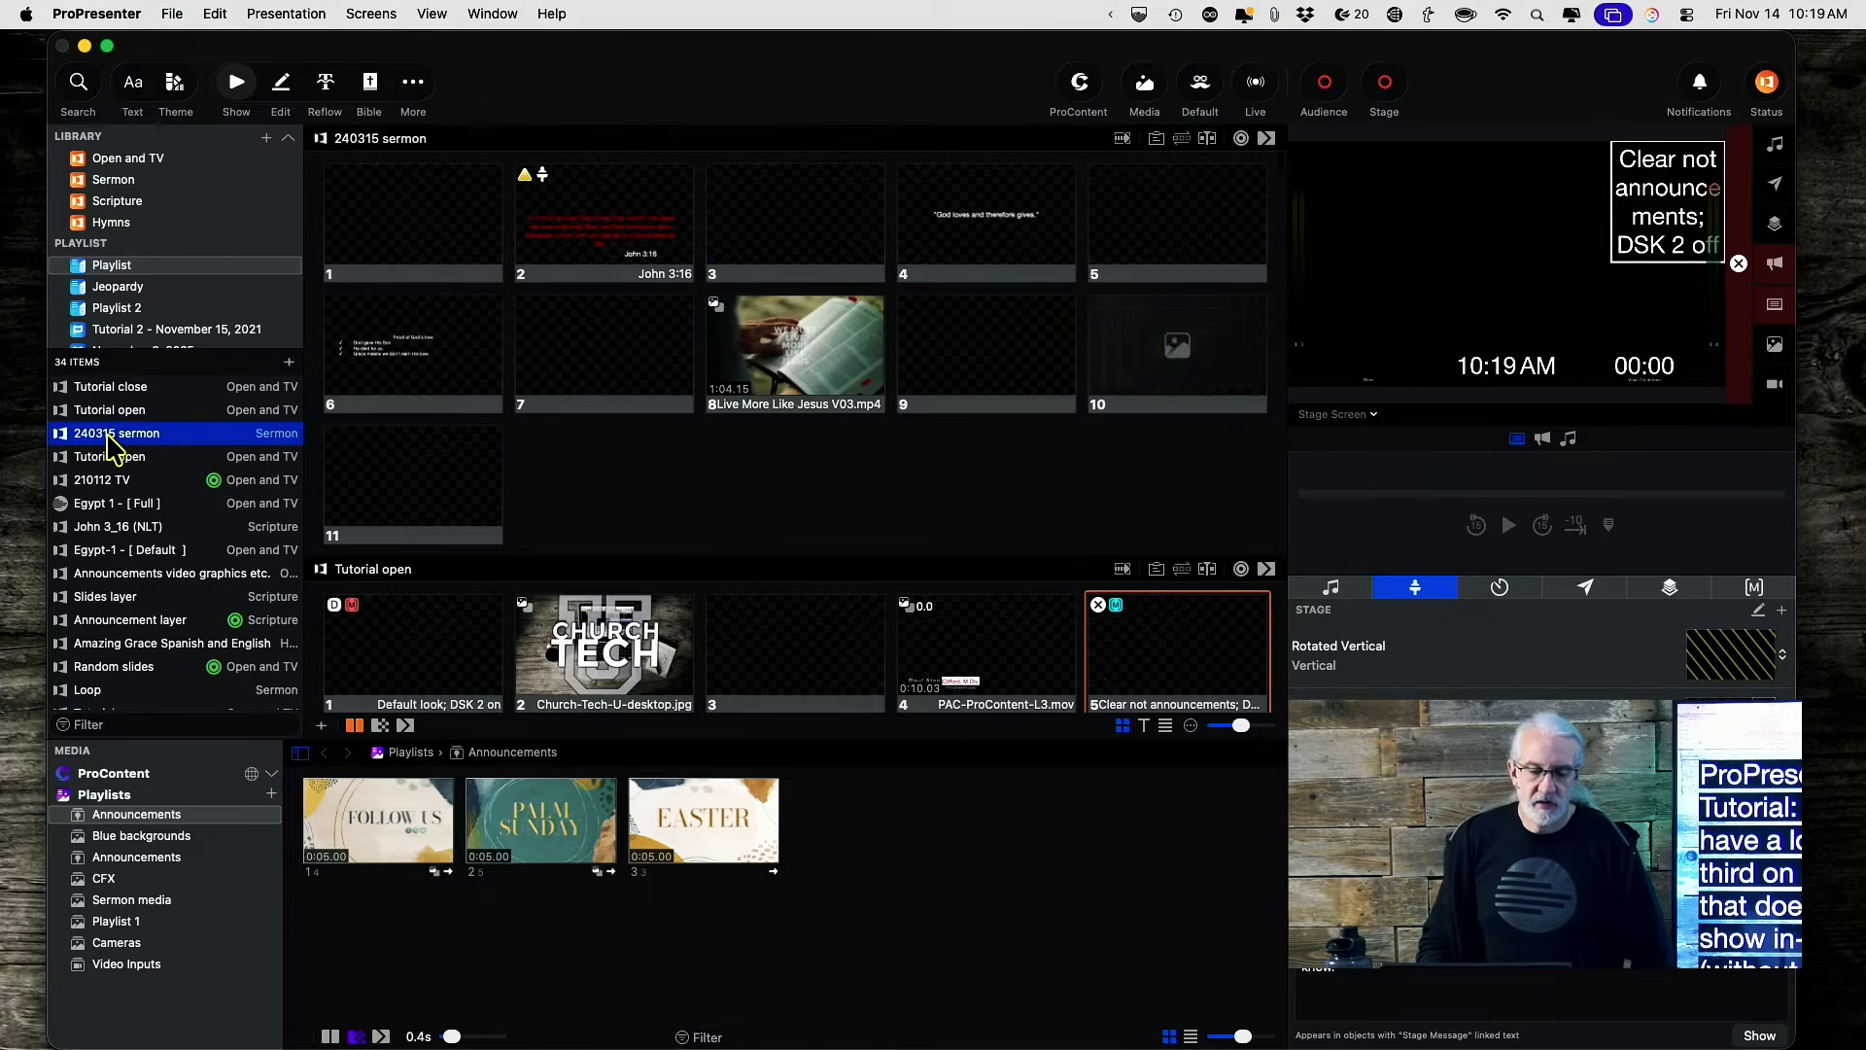
# Open sermon slide 1 in the editor and type the speaker's name with M.Div. into its text box.
pyautogui.click(108, 437)
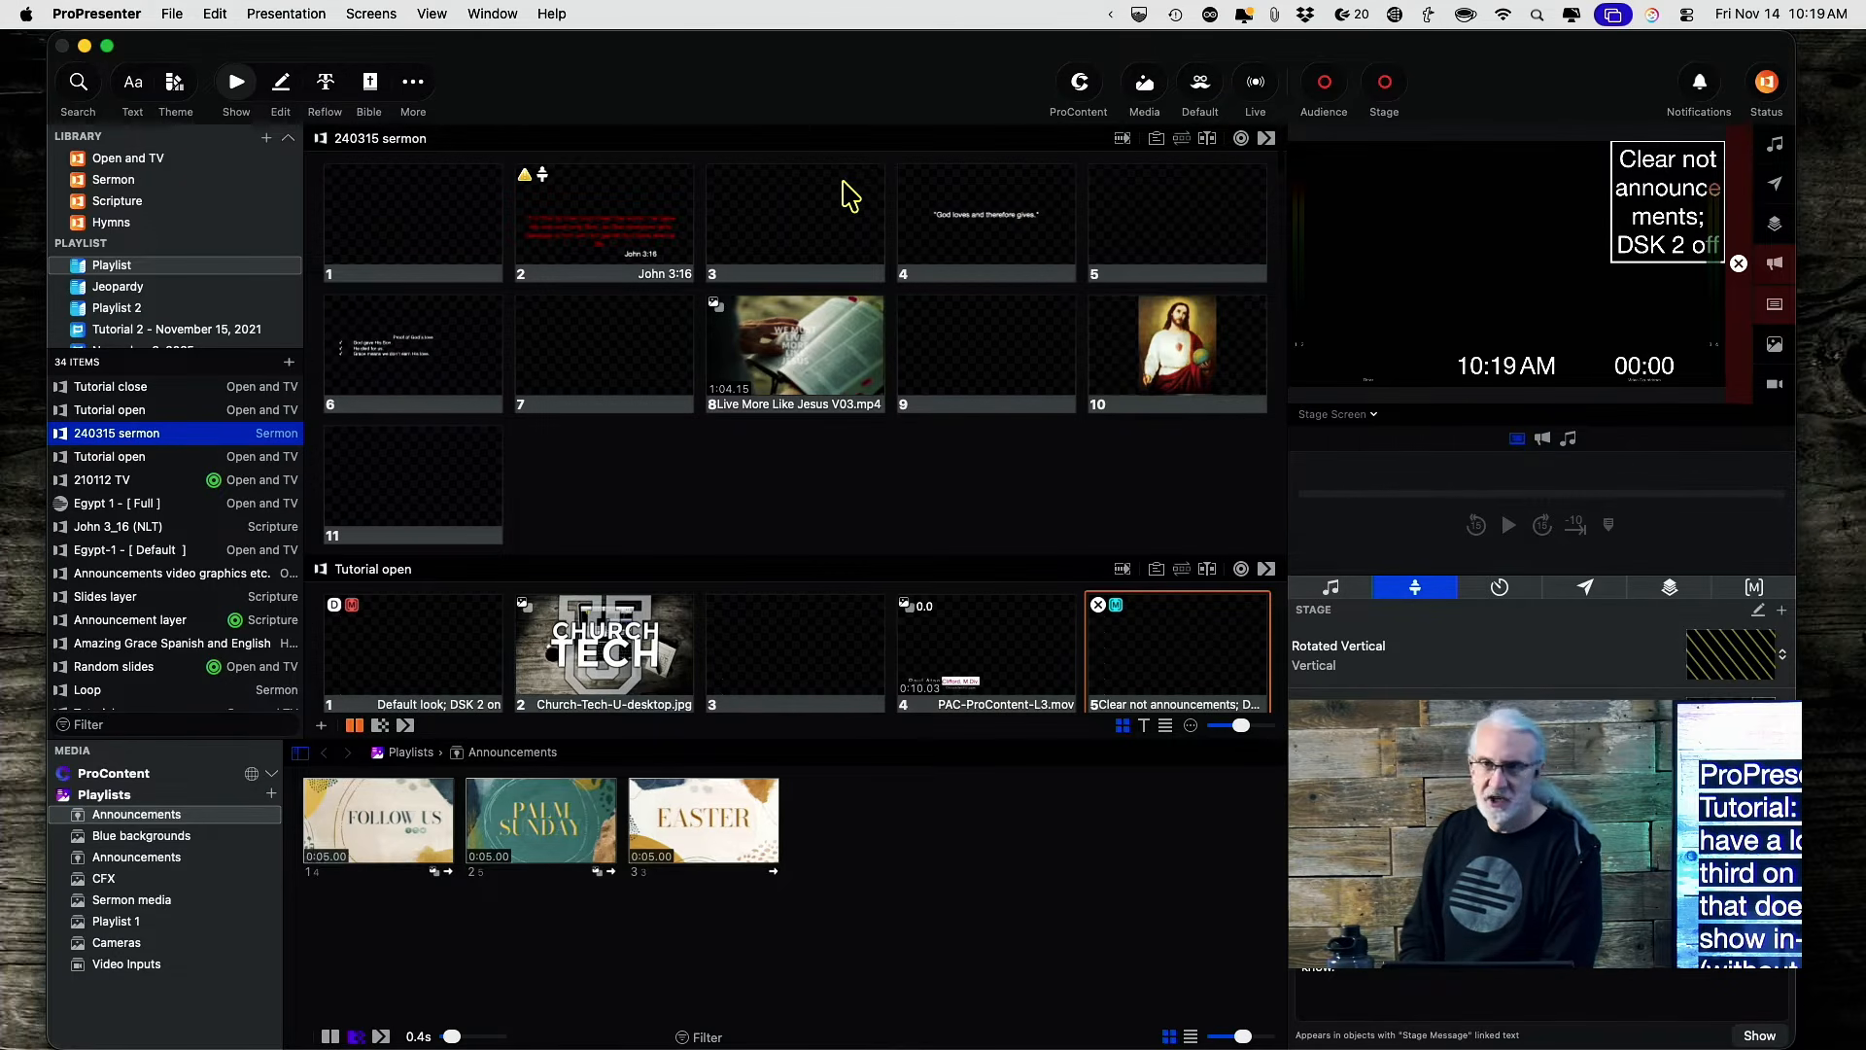
pyautogui.rightClick(428, 216)
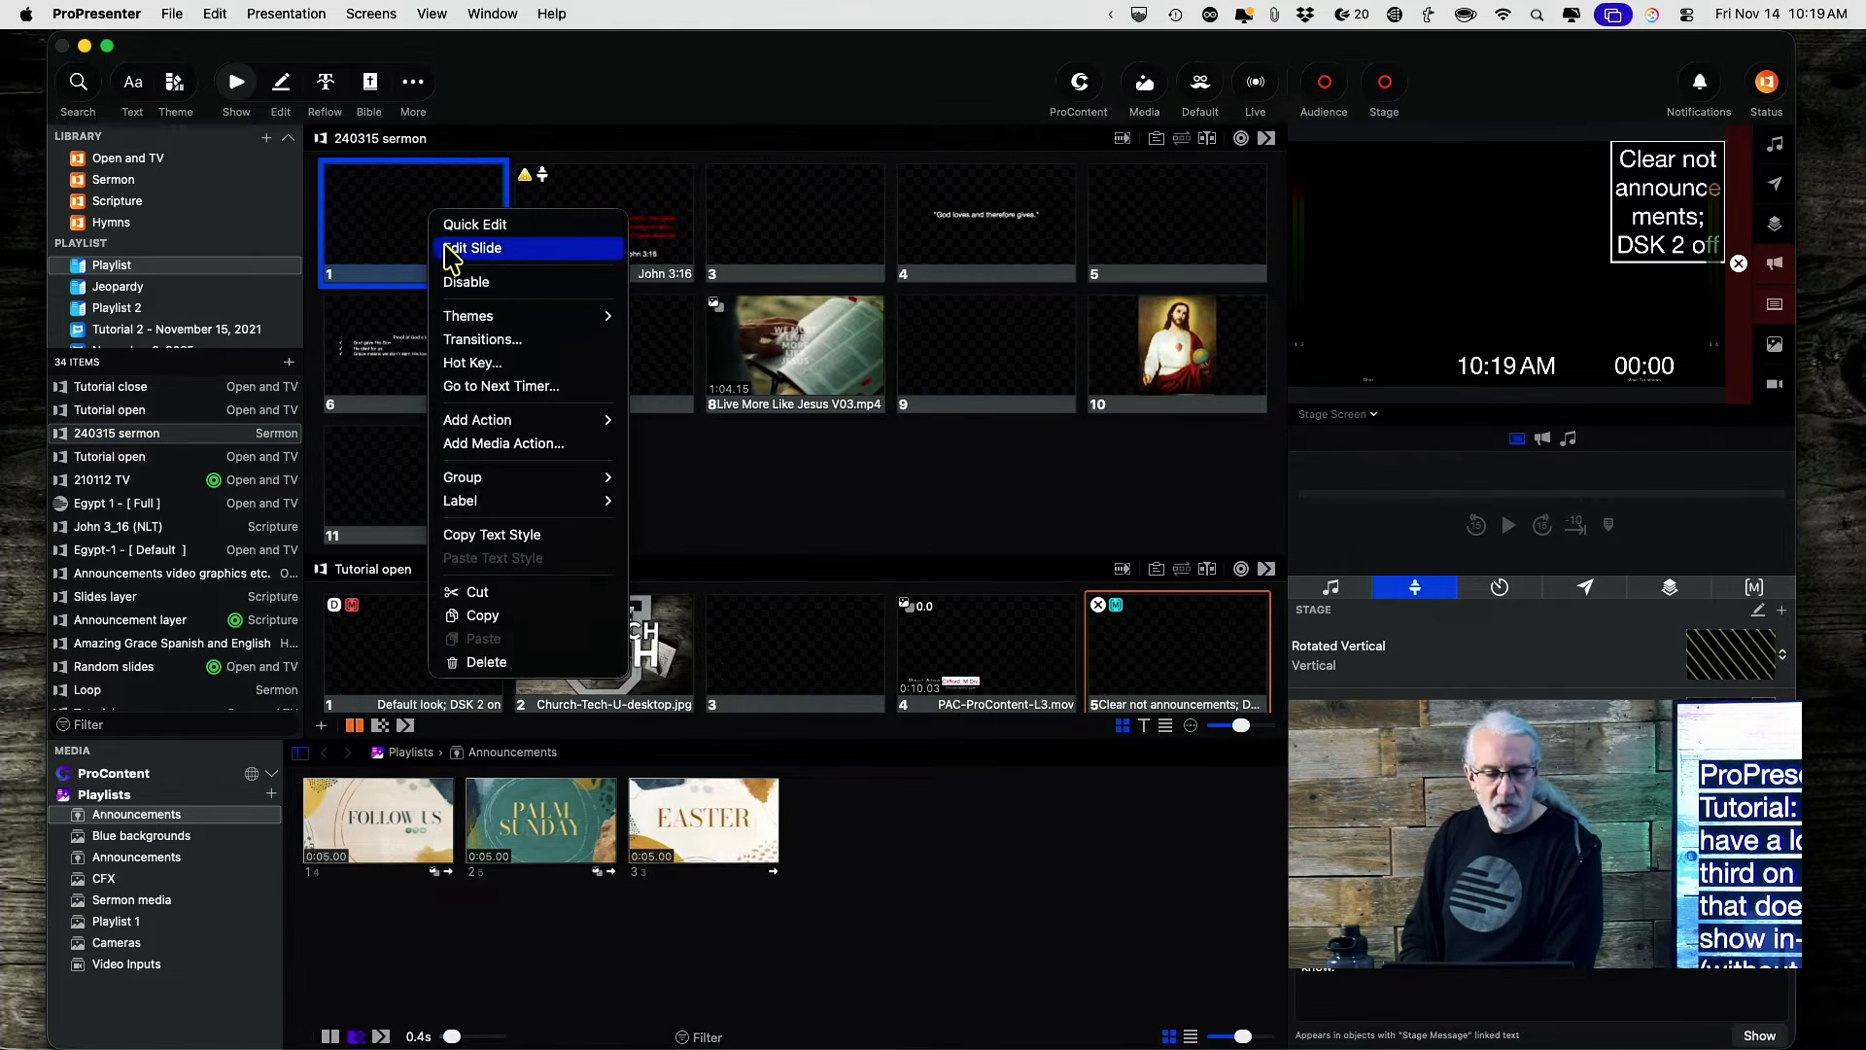
pyautogui.click(449, 248)
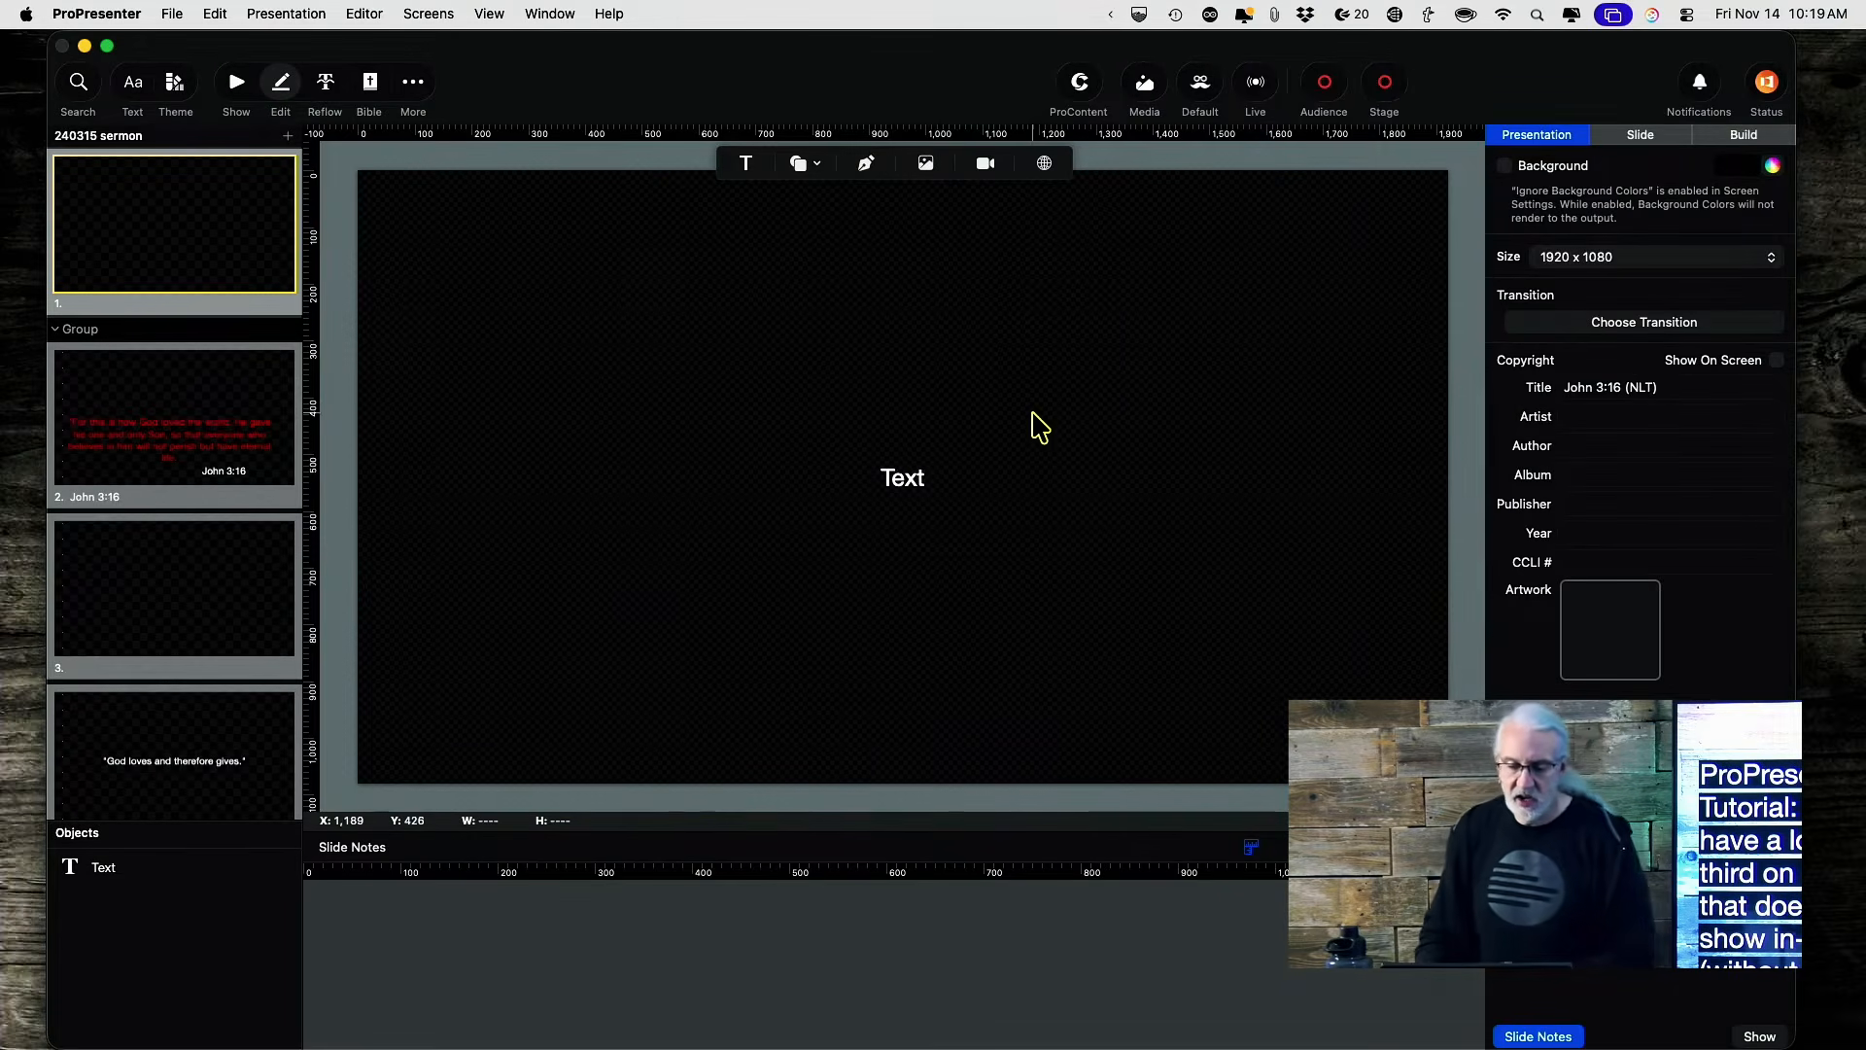
pyautogui.doubleClick(938, 491)
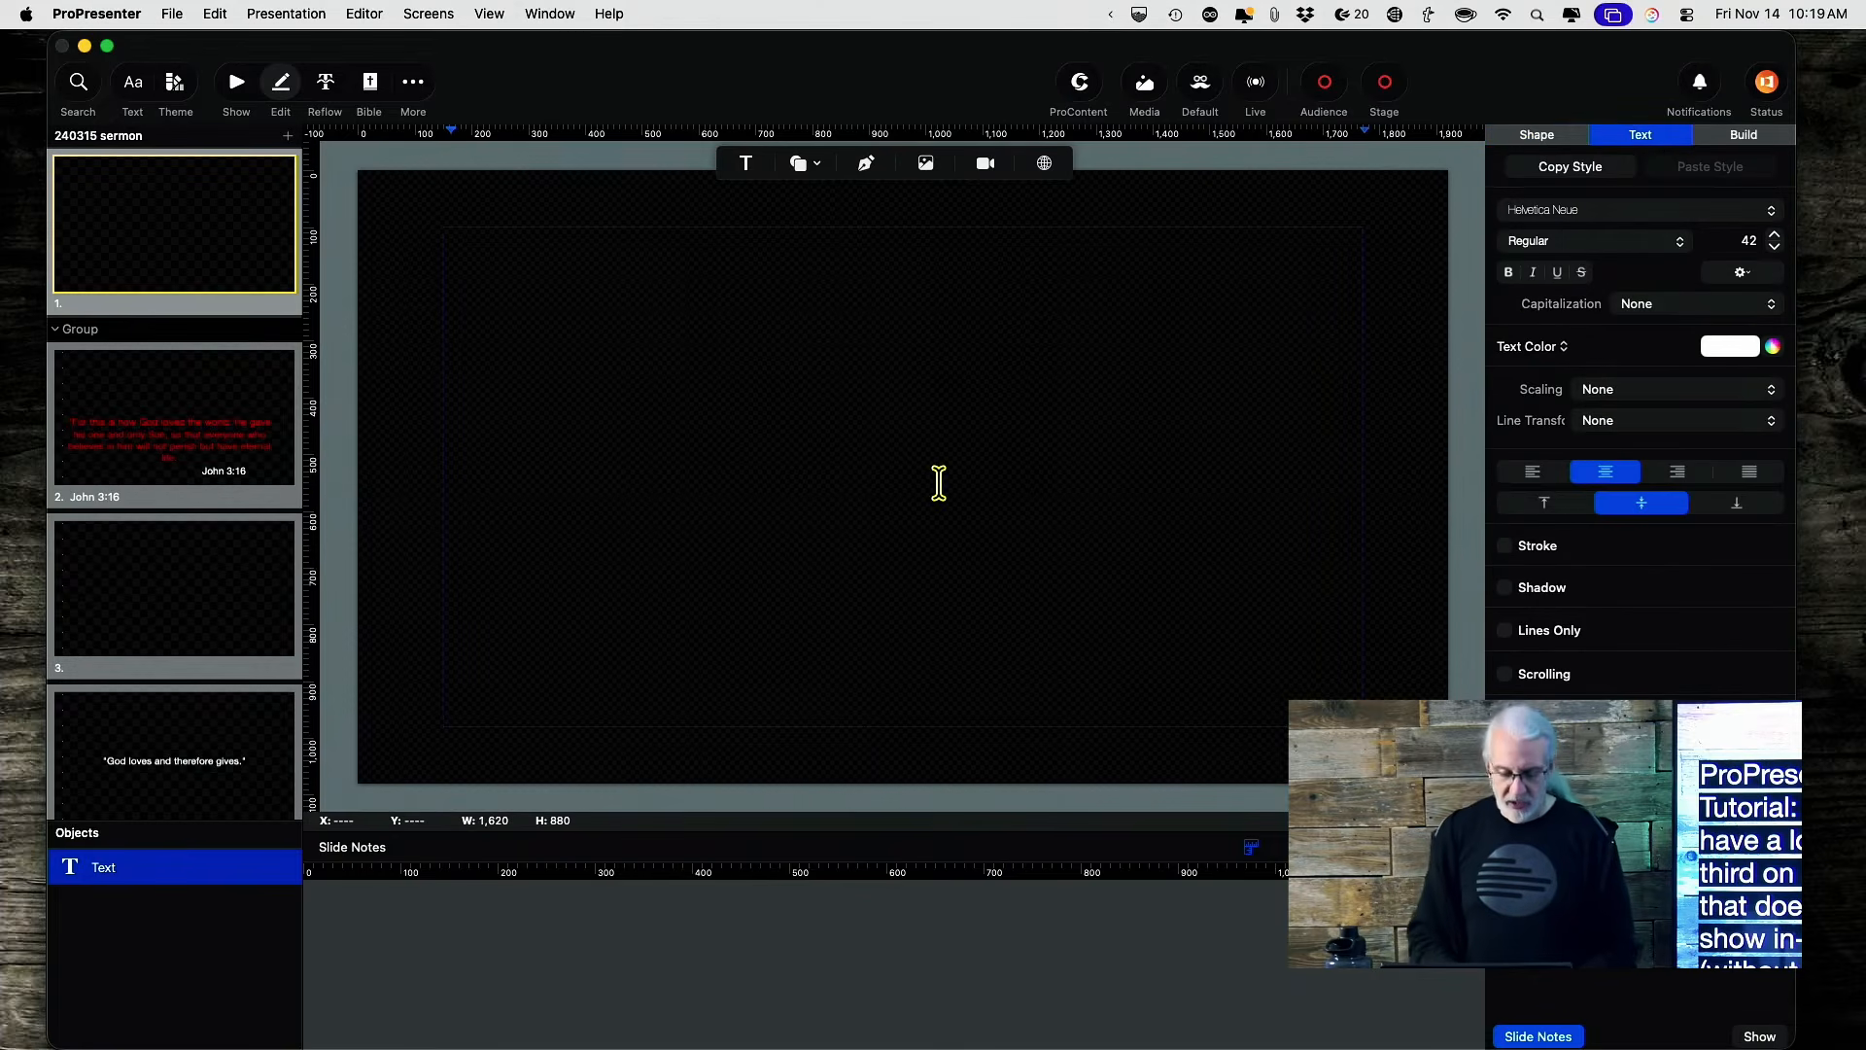
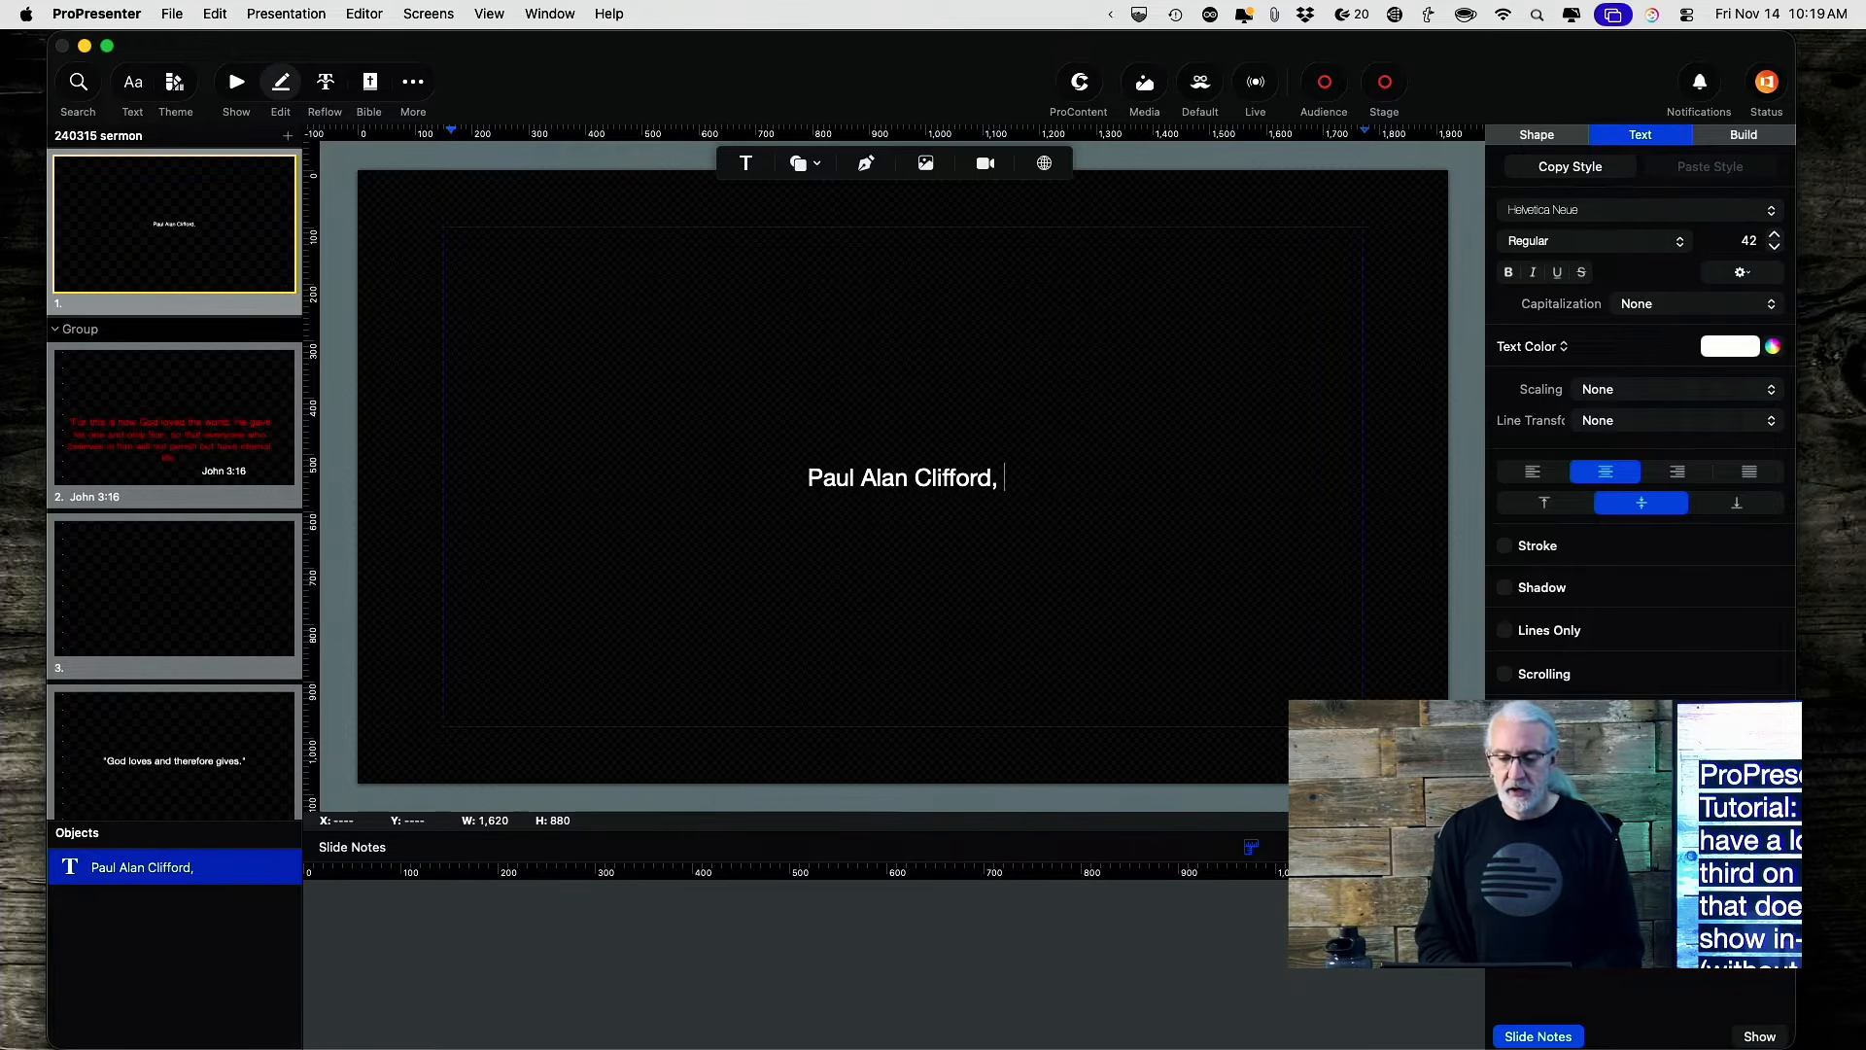
pyautogui.write('M.Div.')
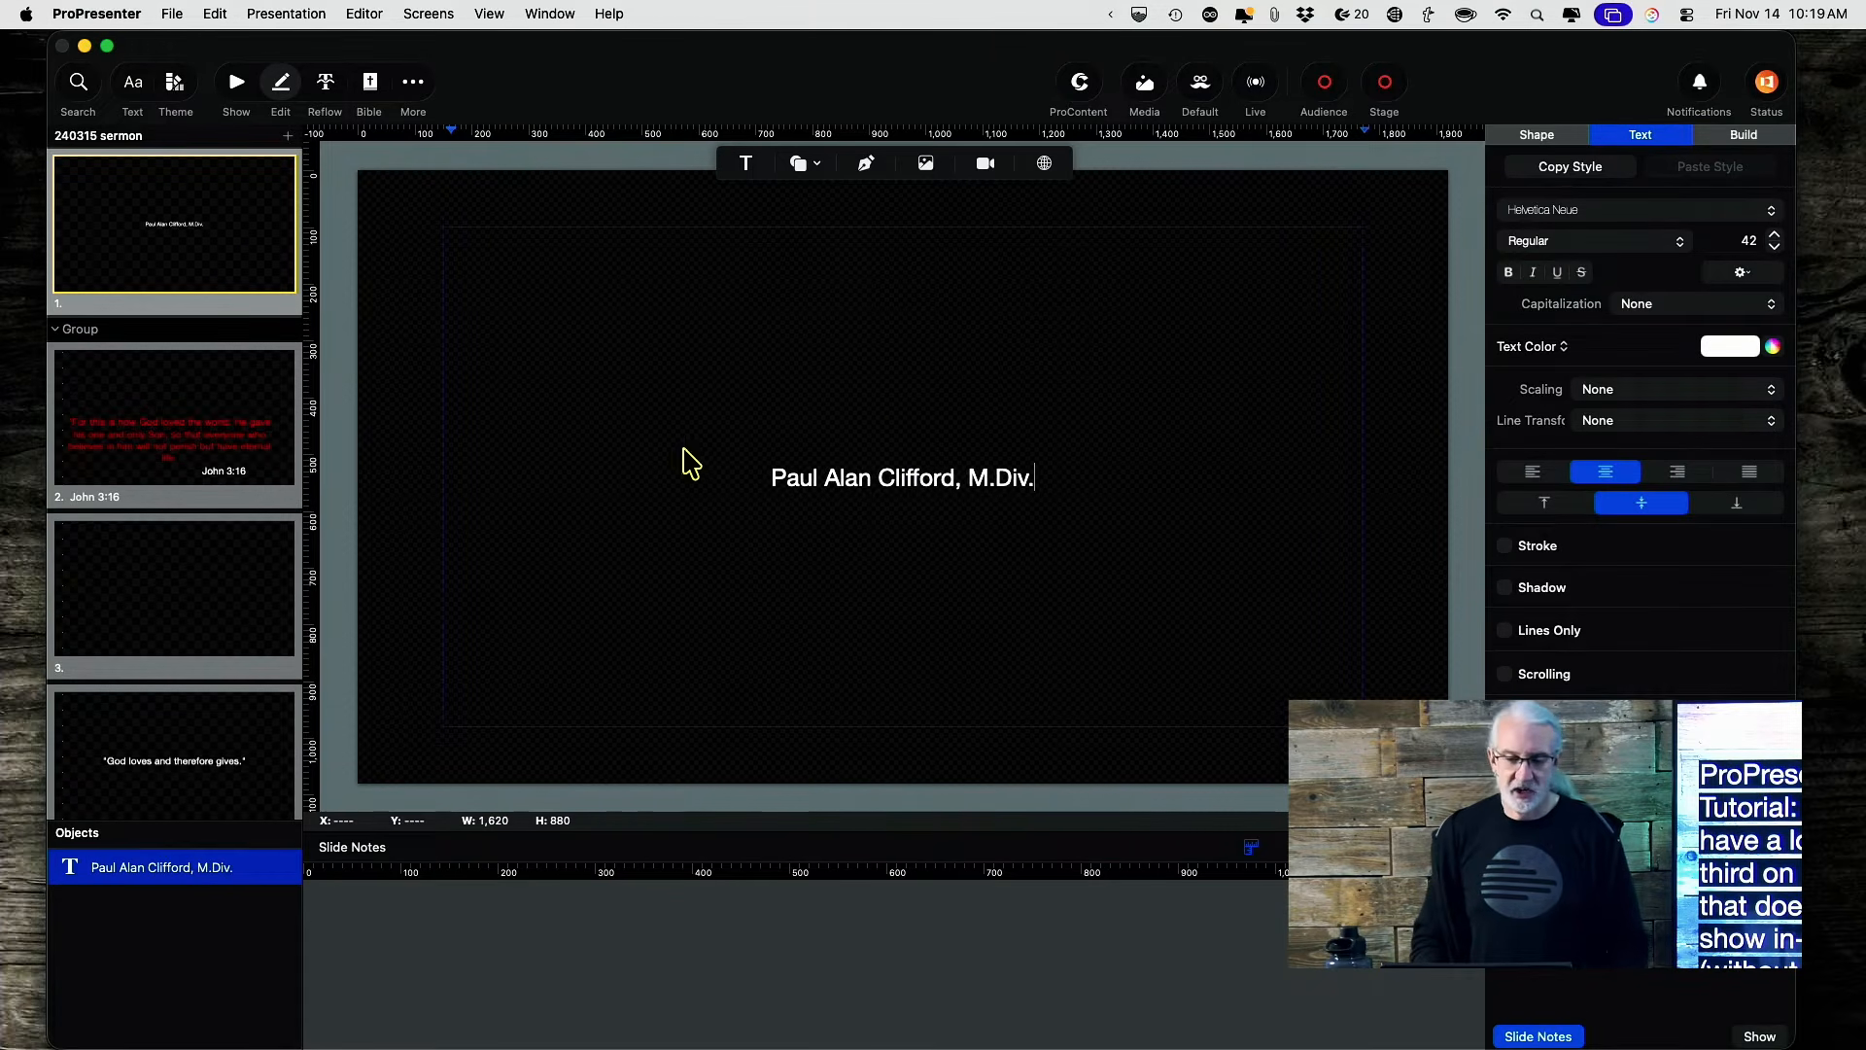
pyautogui.click(395, 408)
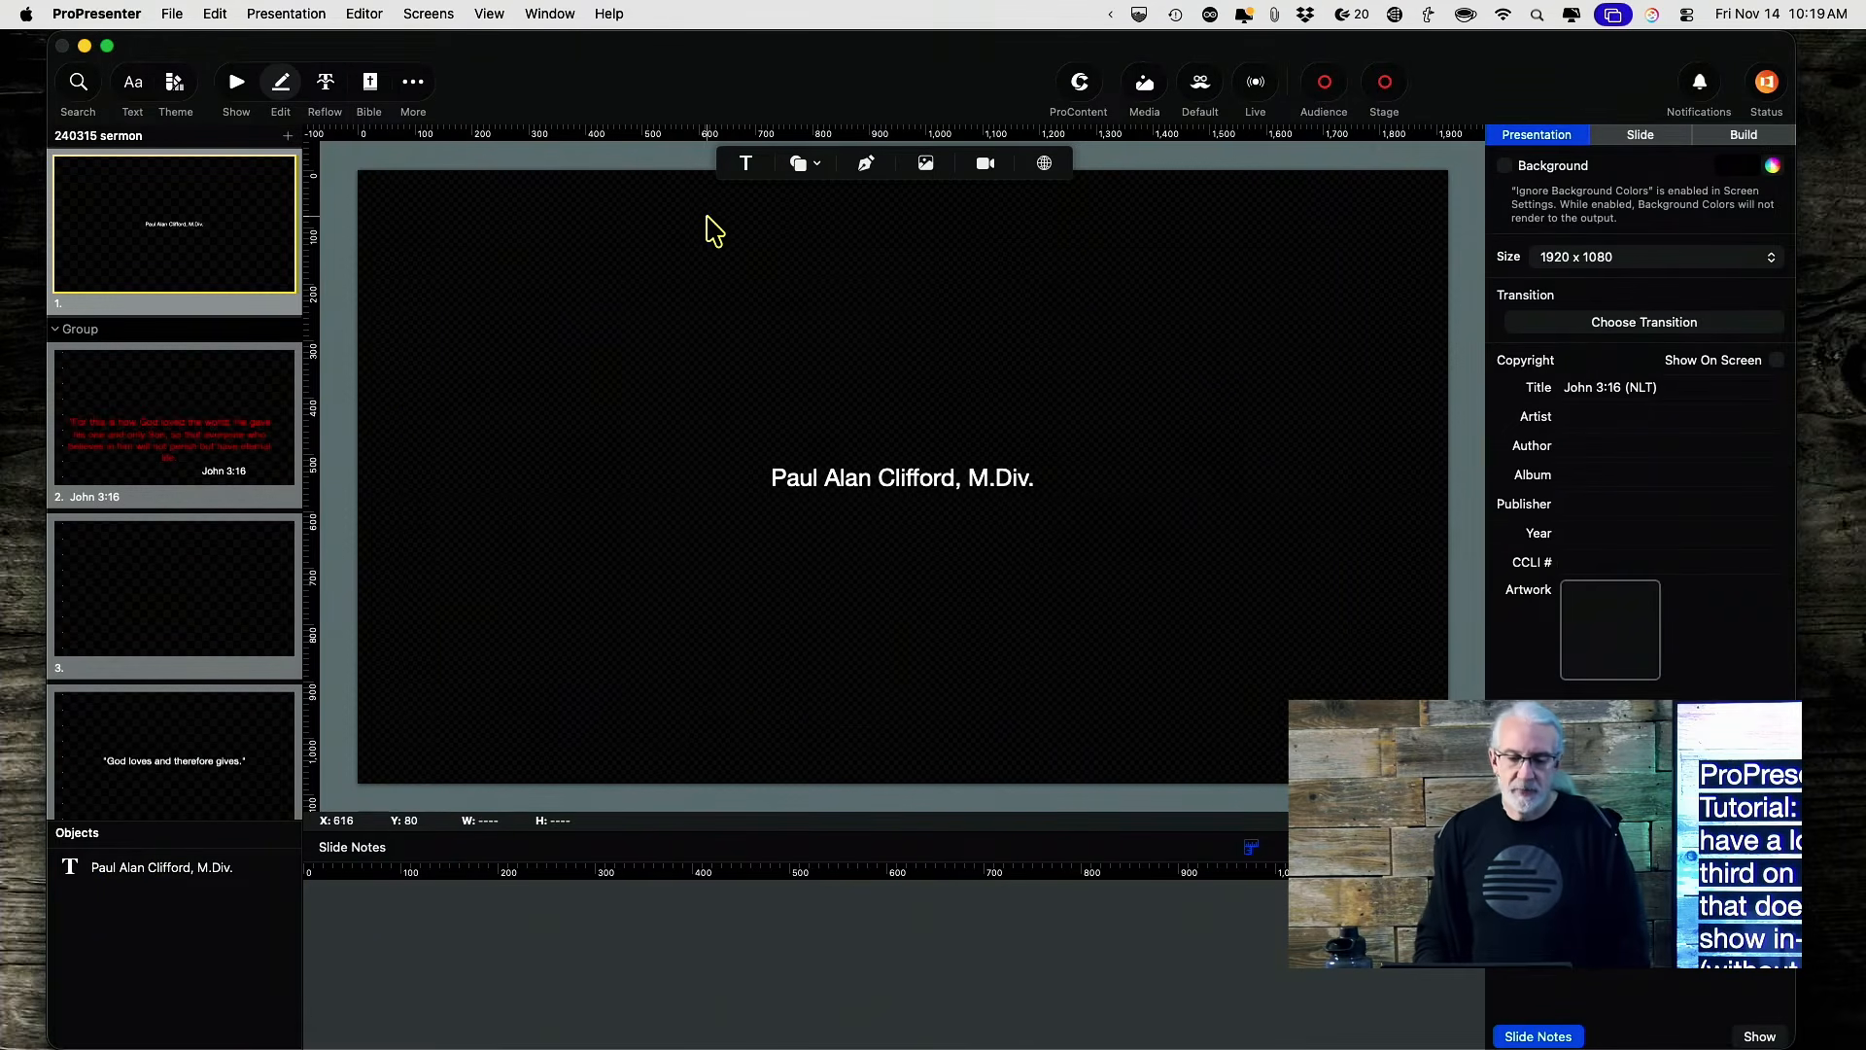
# Shrink the name box to a 1620 × 190.9 lower third at the bottom and return to show view.
pyautogui.click(871, 472)
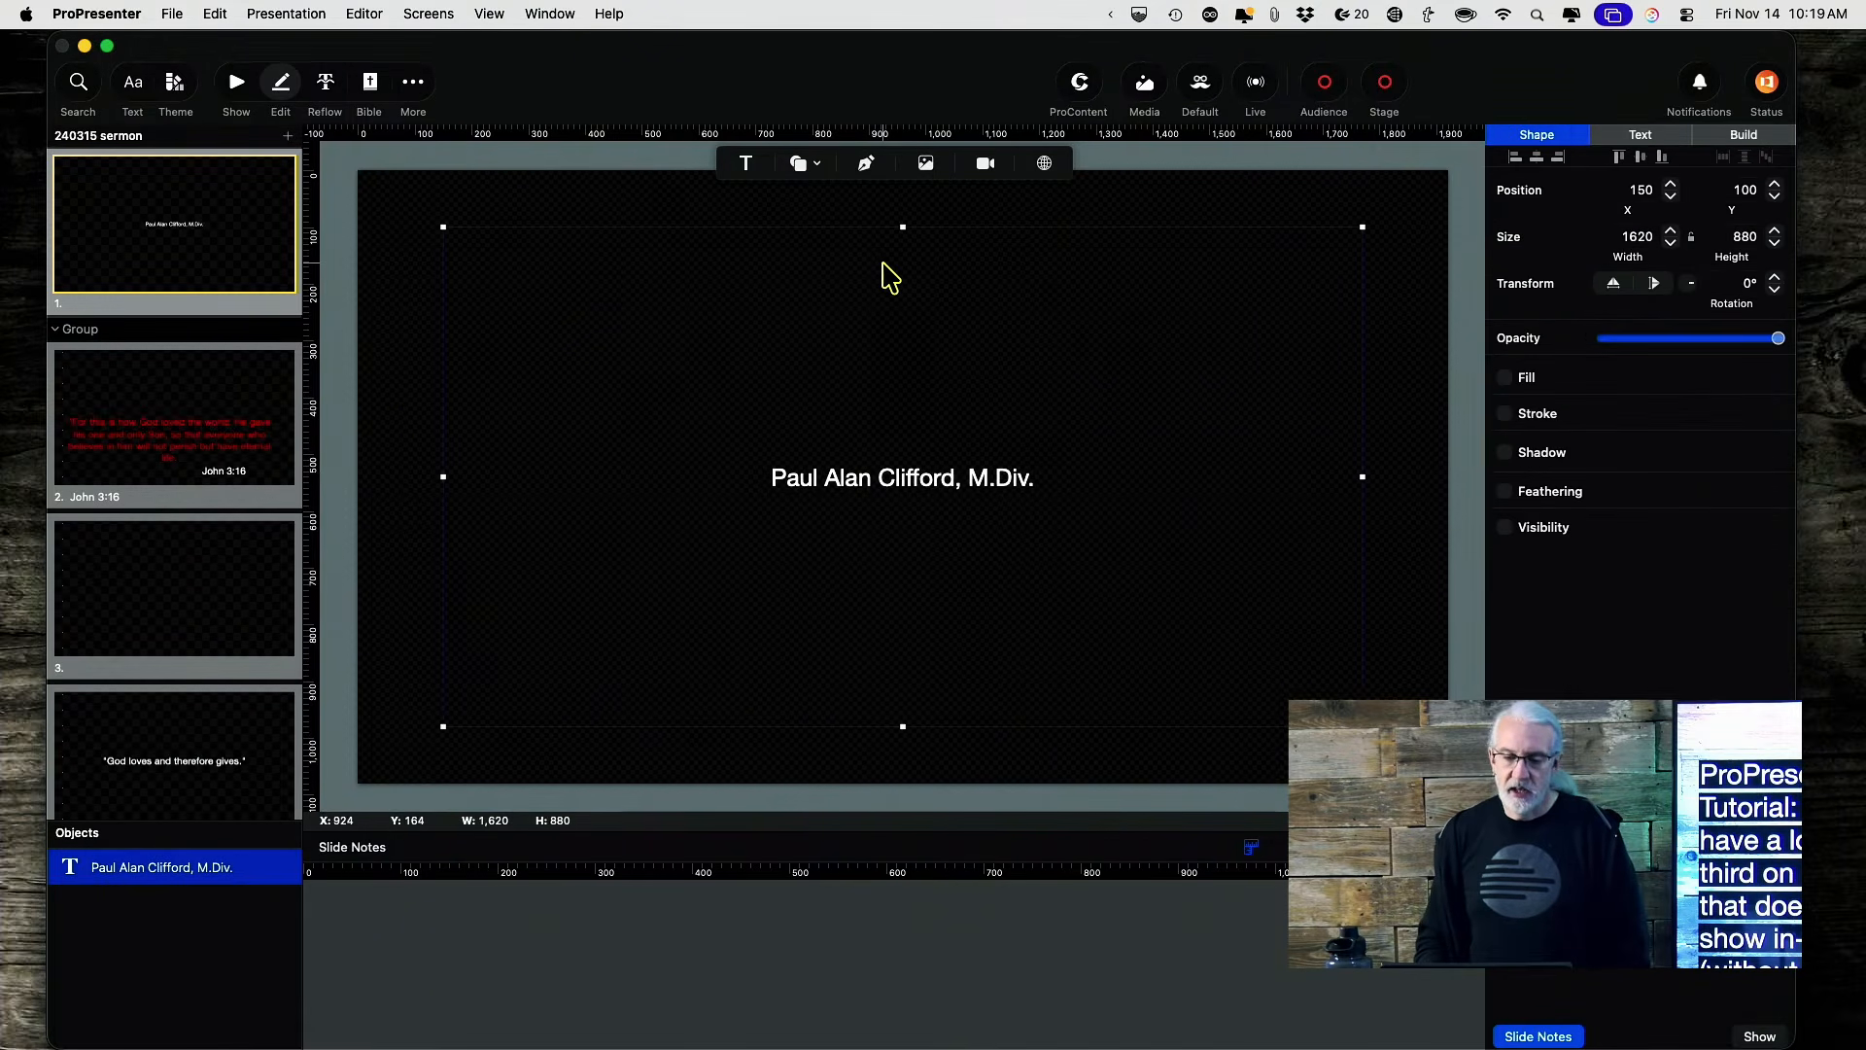
pyautogui.moveTo(903, 226); pyautogui.dragTo(871, 615)
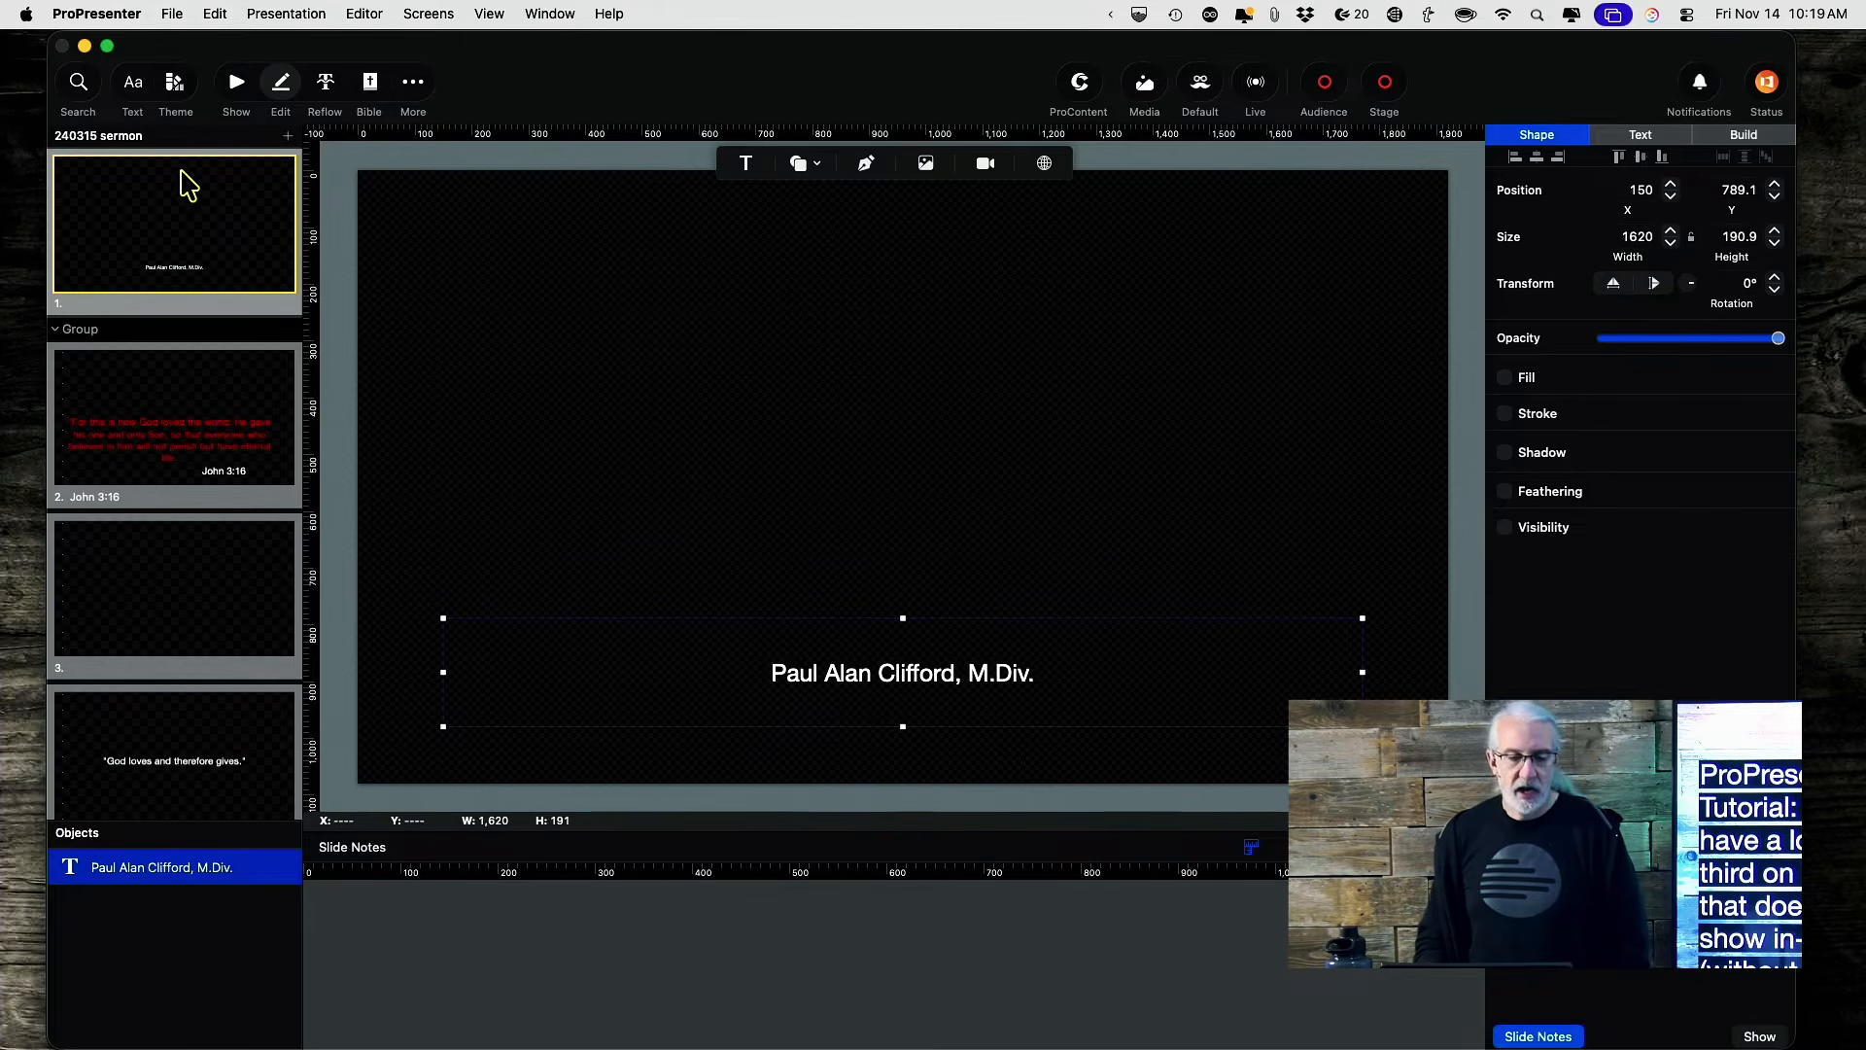
pyautogui.click(236, 87)
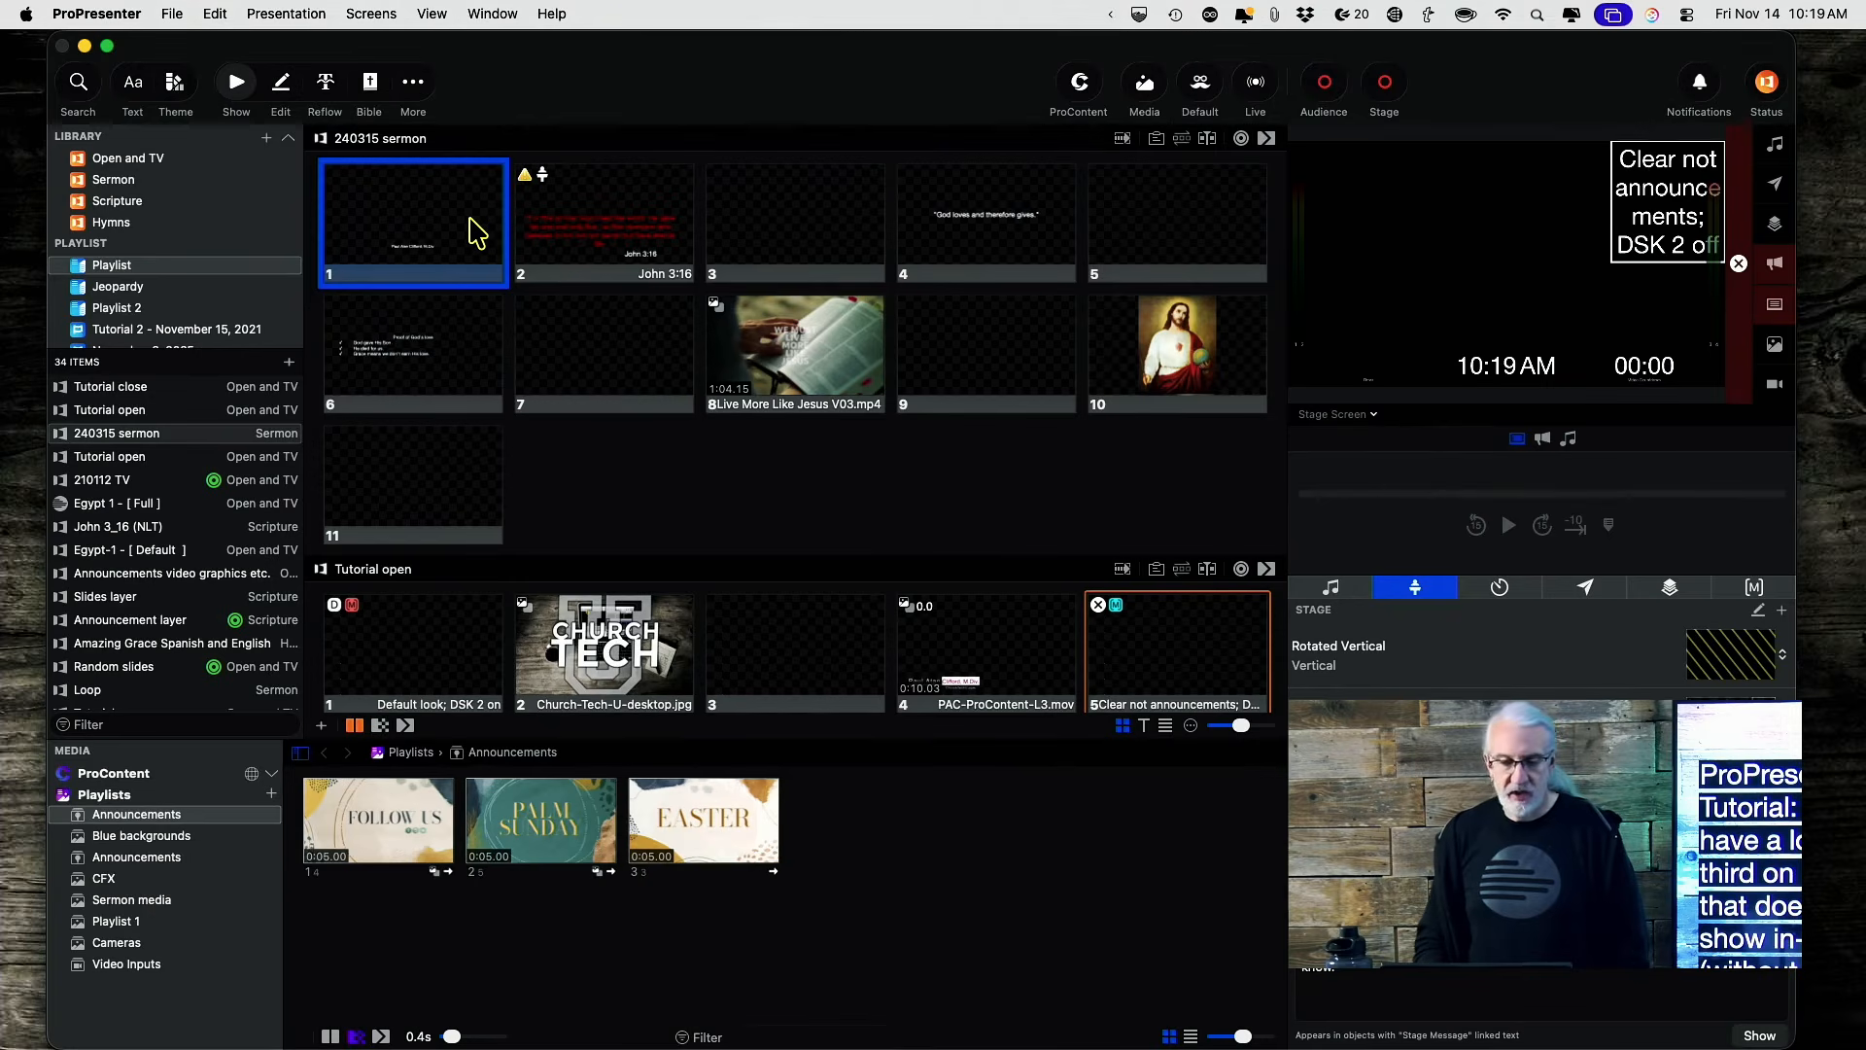
# Preview Congregation, put sermon slide 1 live, then switch the output preview to Alpha.
pyautogui.click(1374, 415)
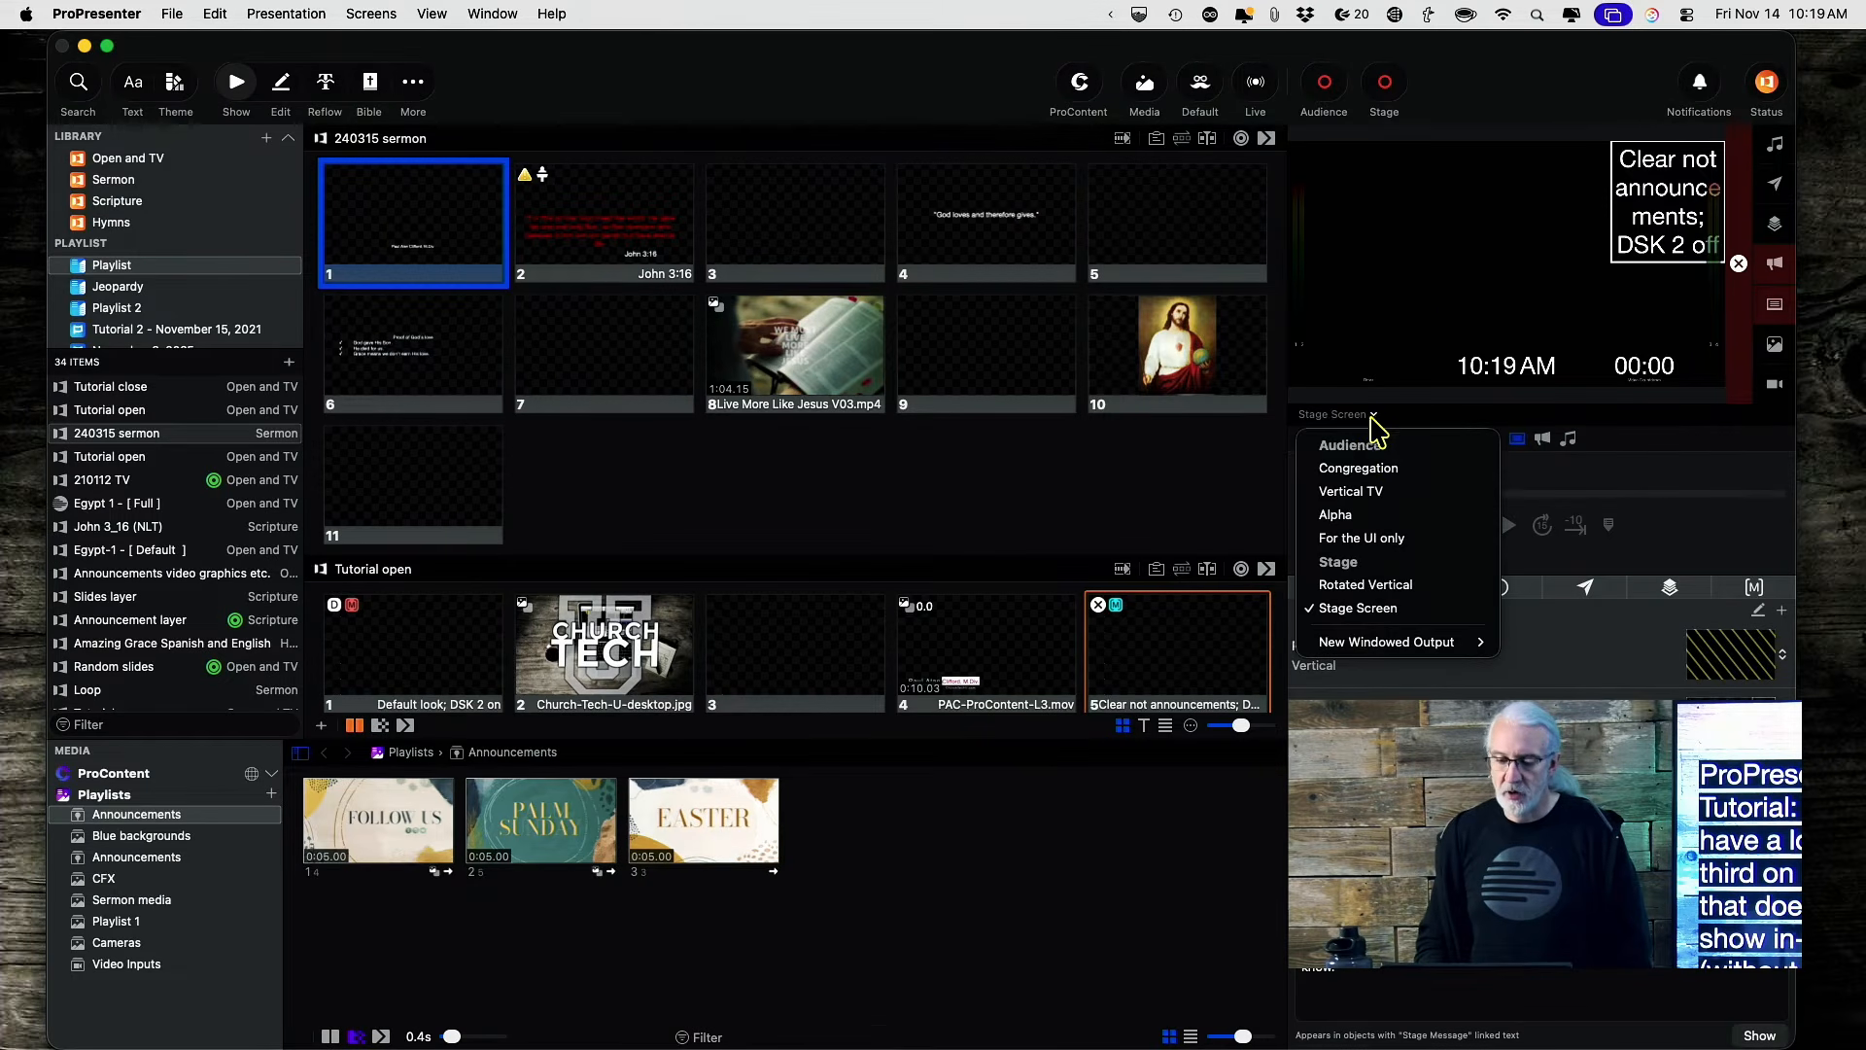
pyautogui.click(1359, 468)
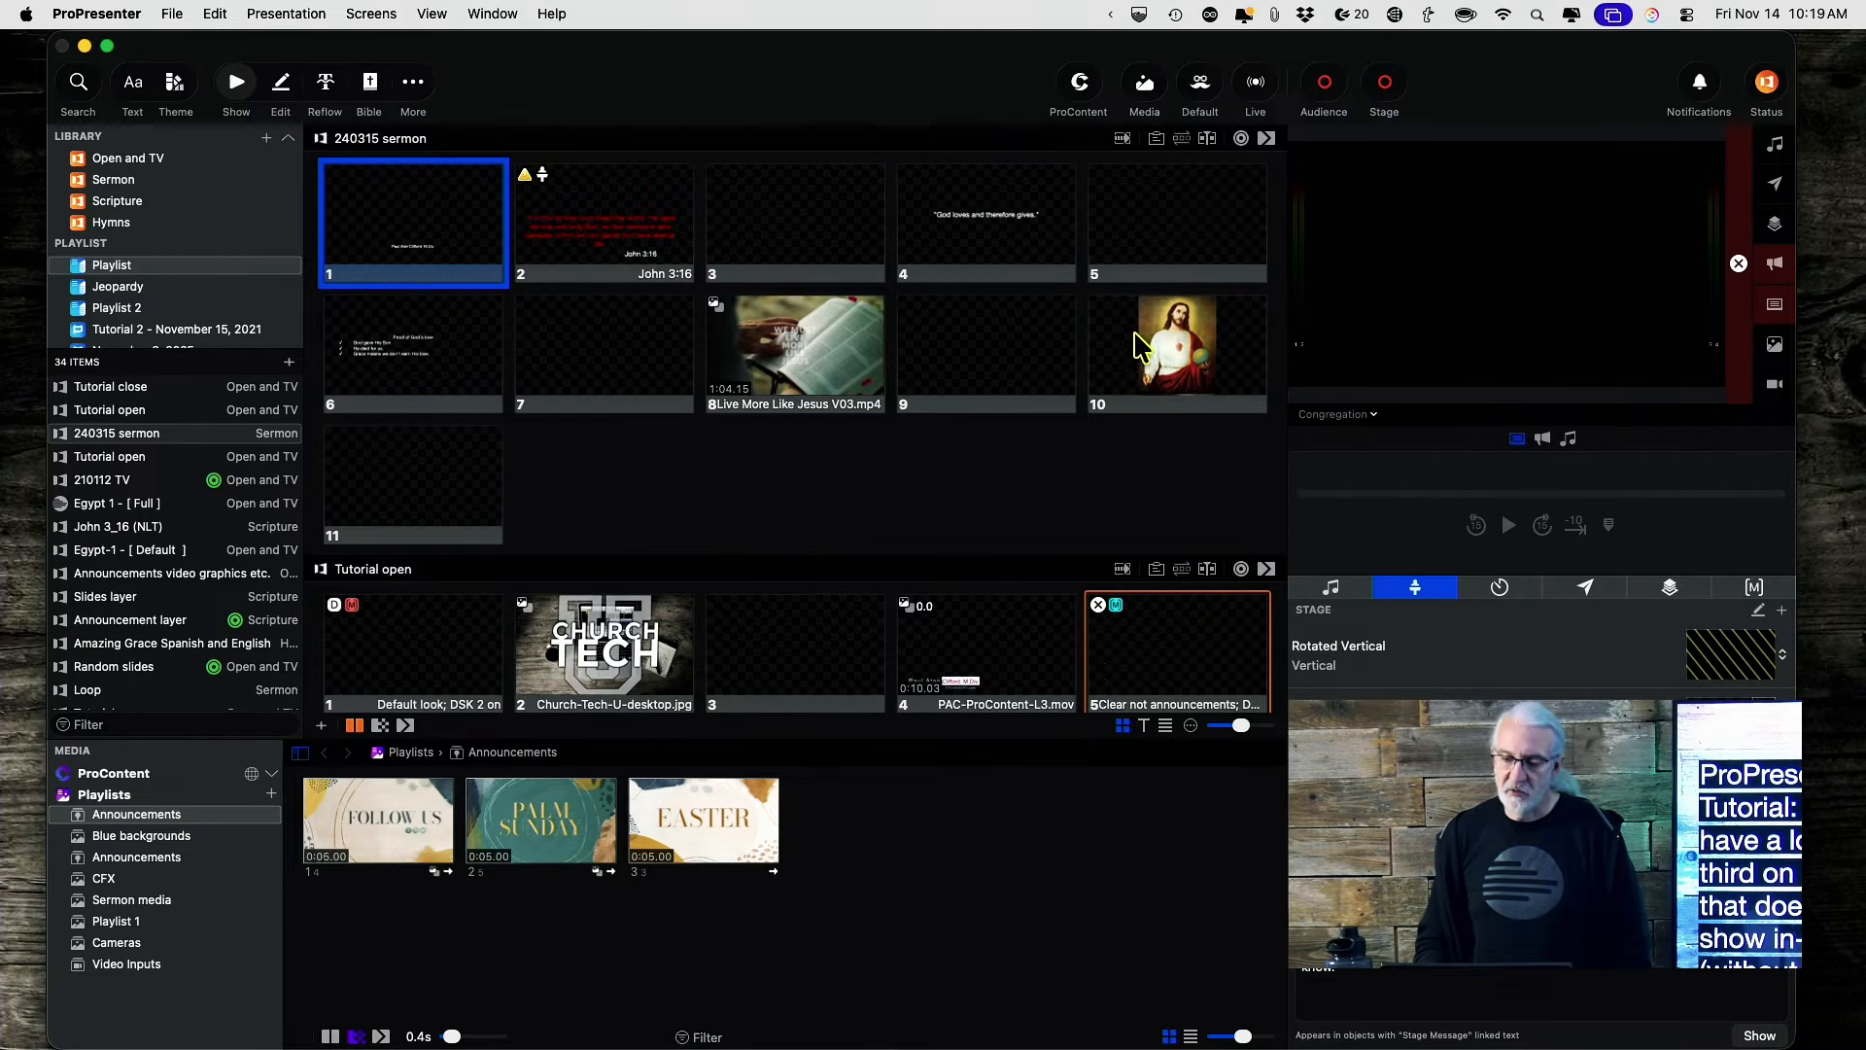
pyautogui.click(452, 243)
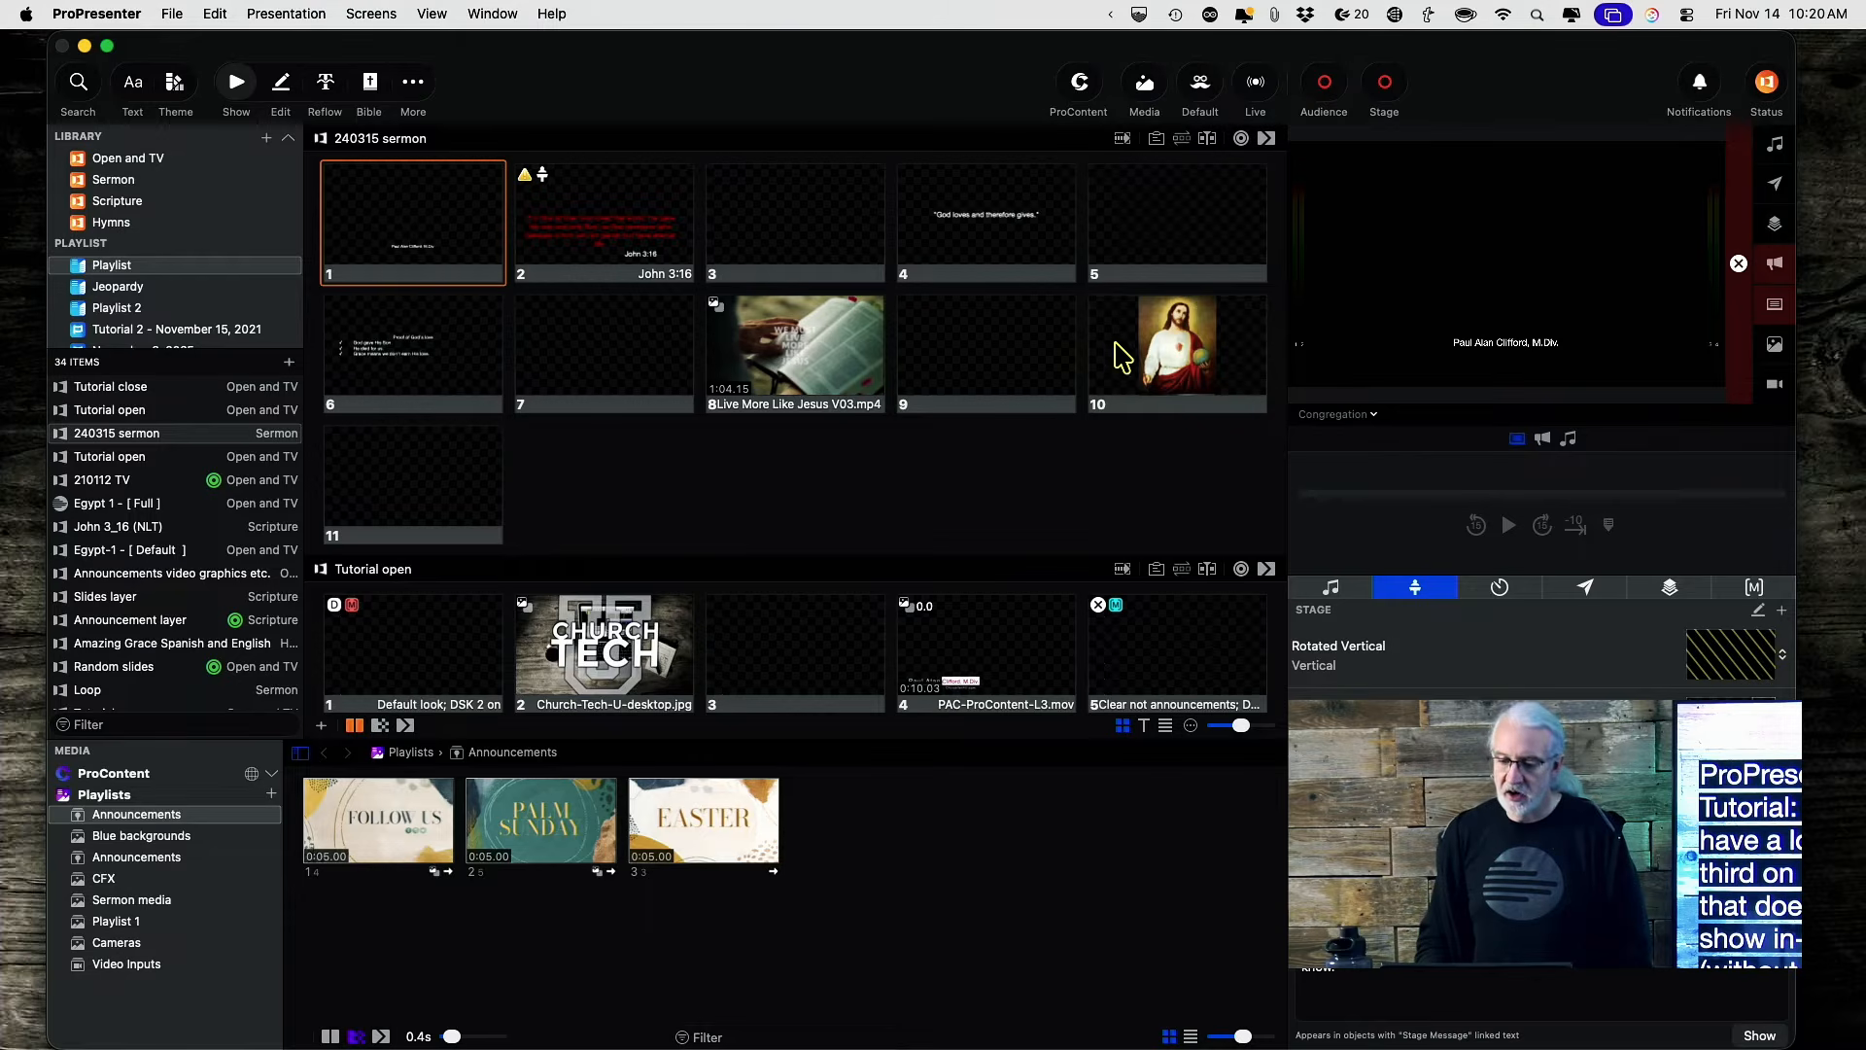
pyautogui.click(1374, 415)
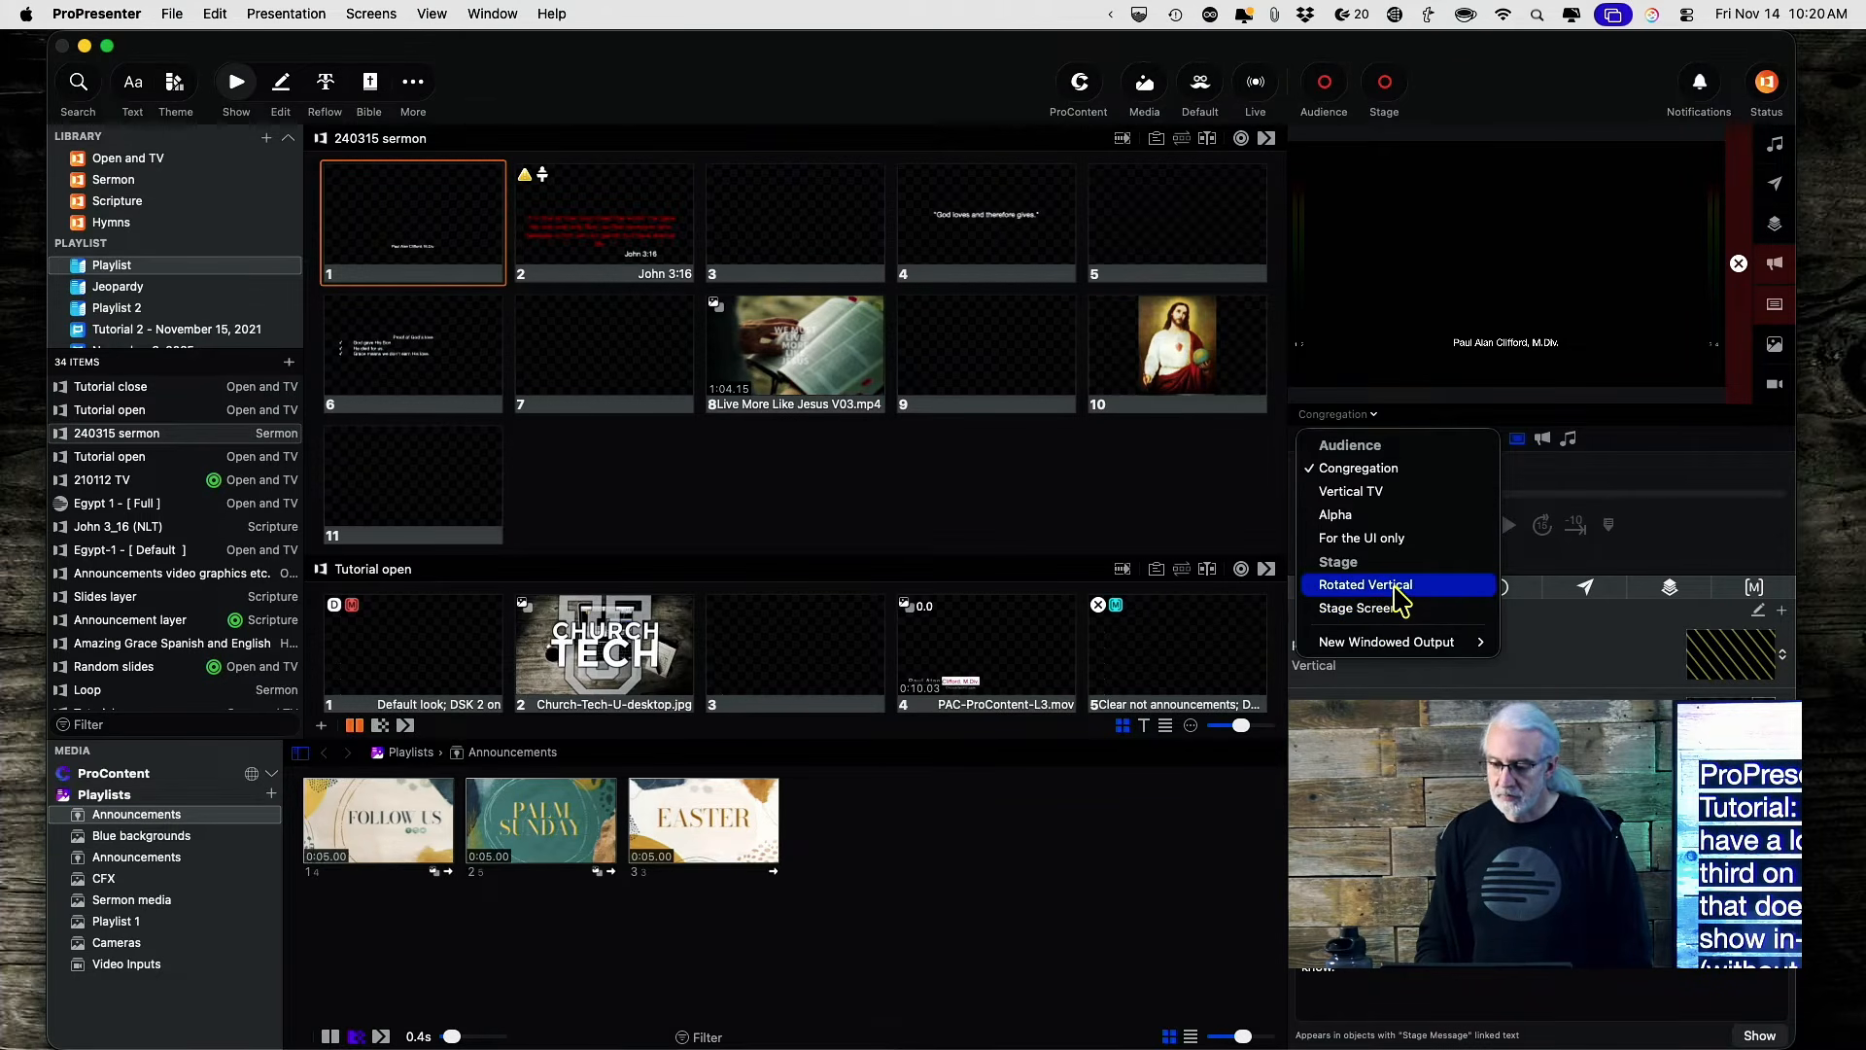
pyautogui.click(1387, 519)
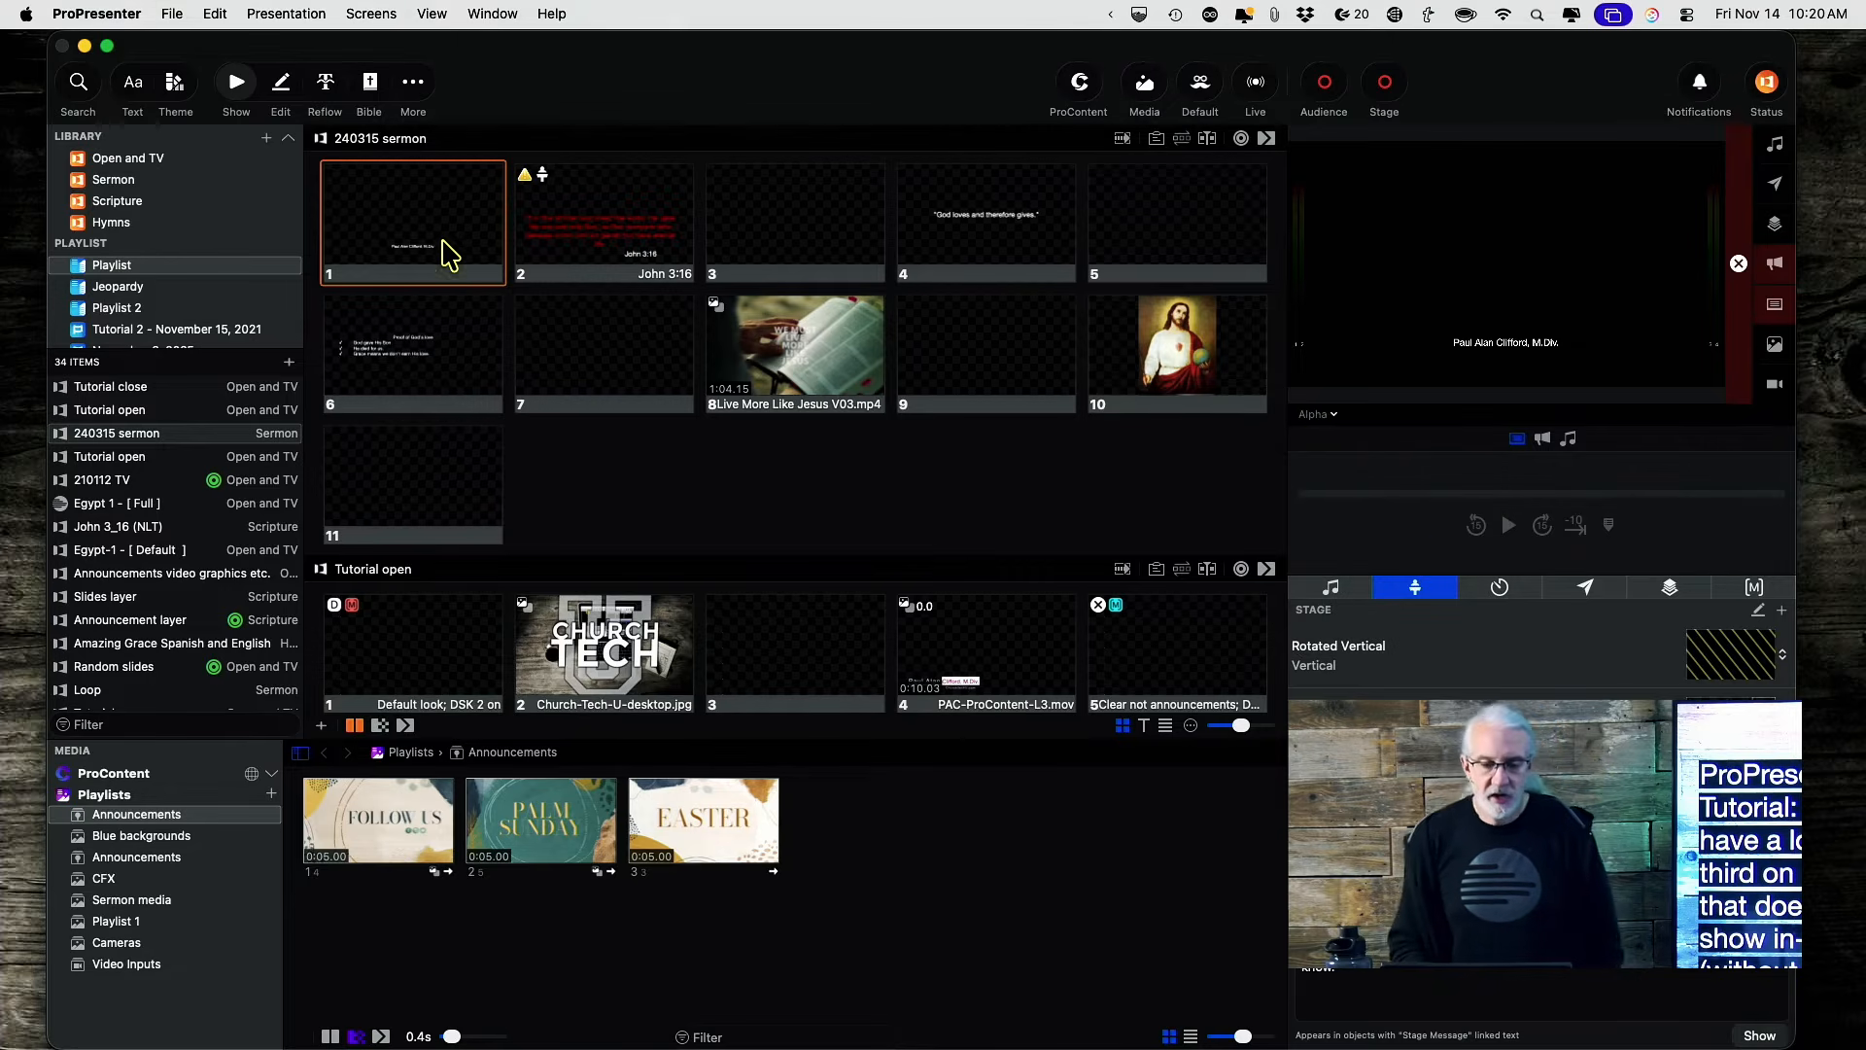
# Give slide 1's name box a visibility condition: Slide Object name text, 'Does not have text'.
pyautogui.rightClick(404, 253)
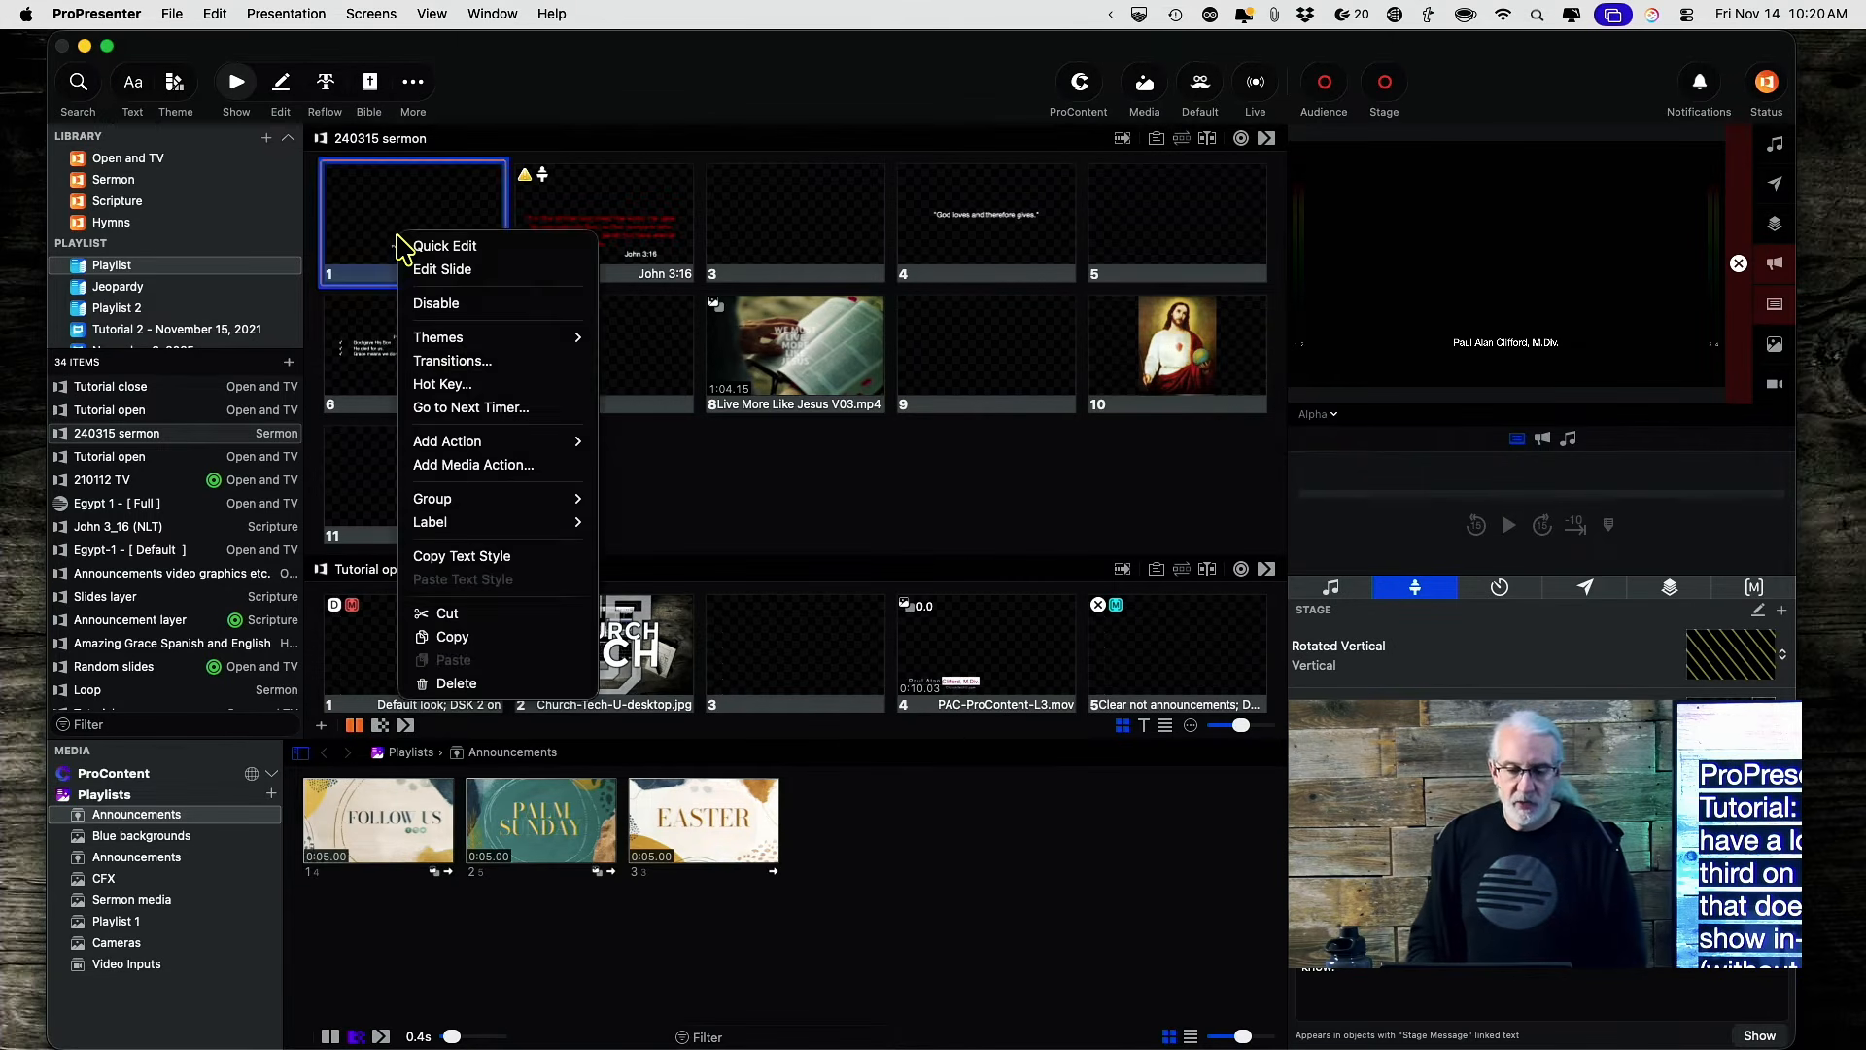
pyautogui.click(428, 269)
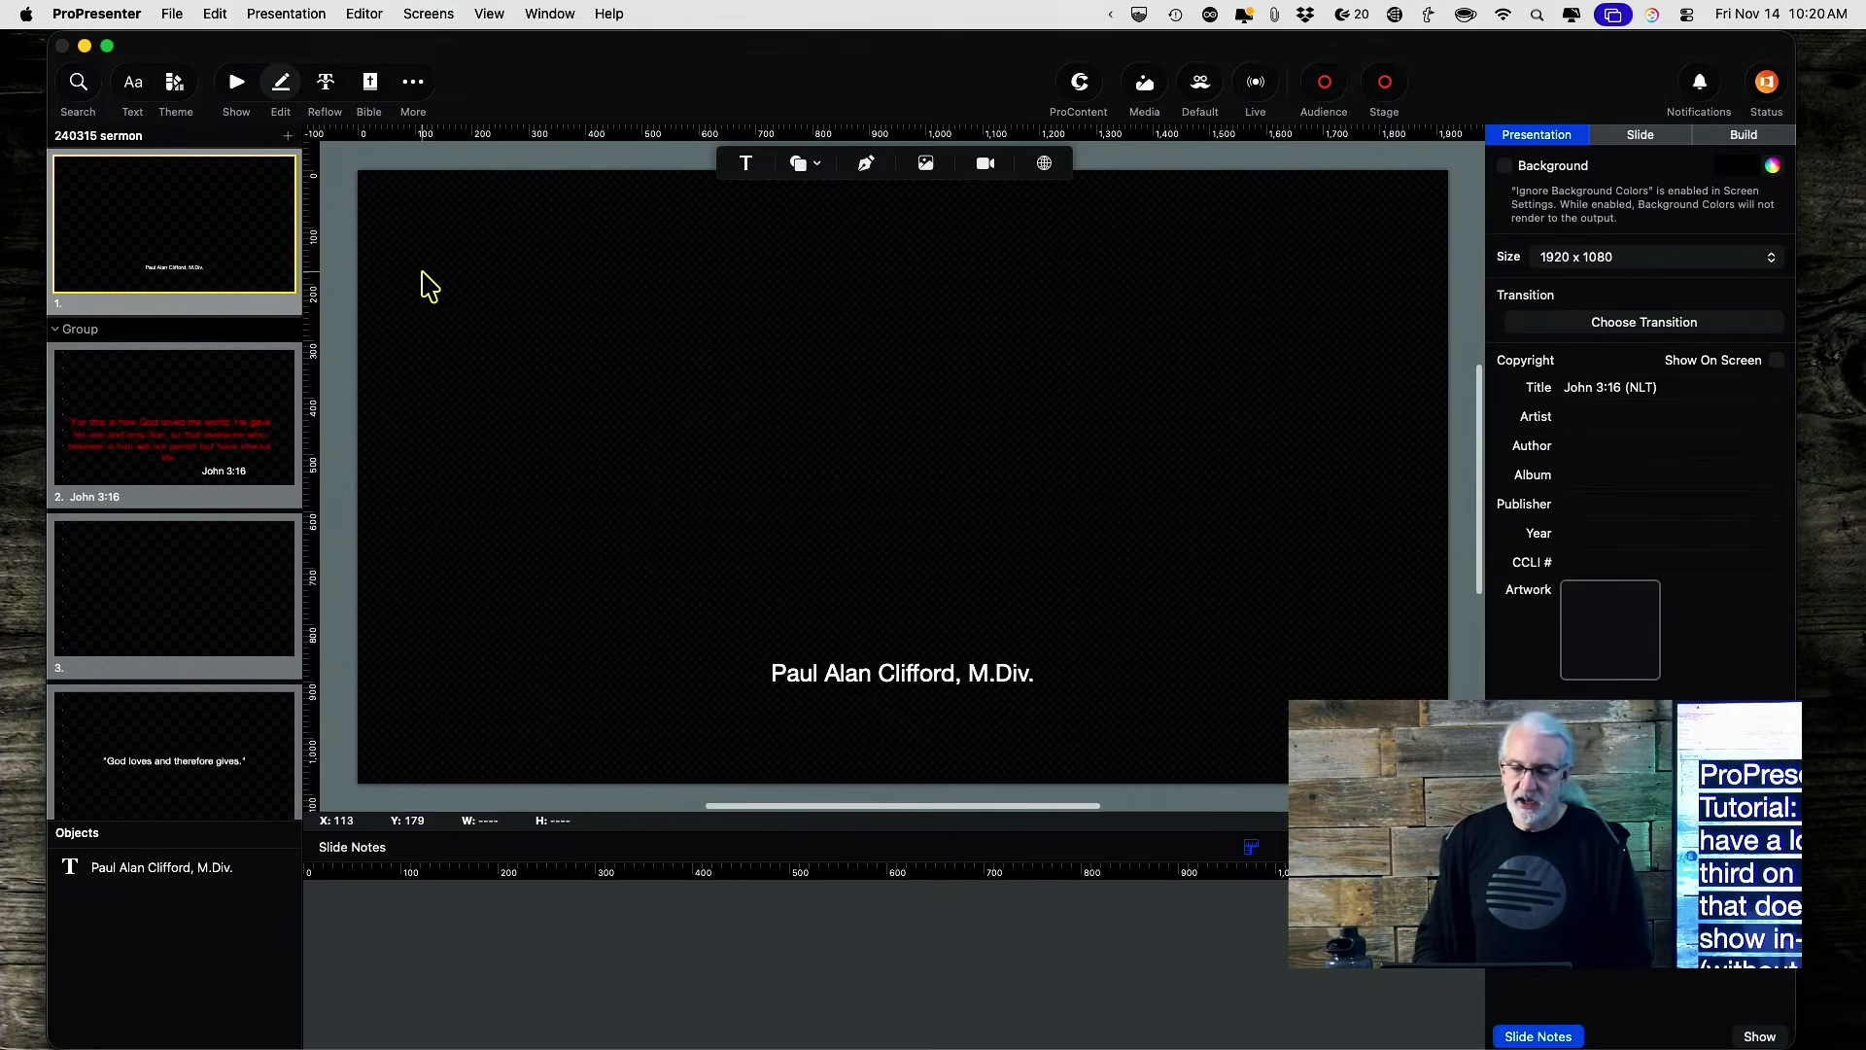
pyautogui.click(874, 681)
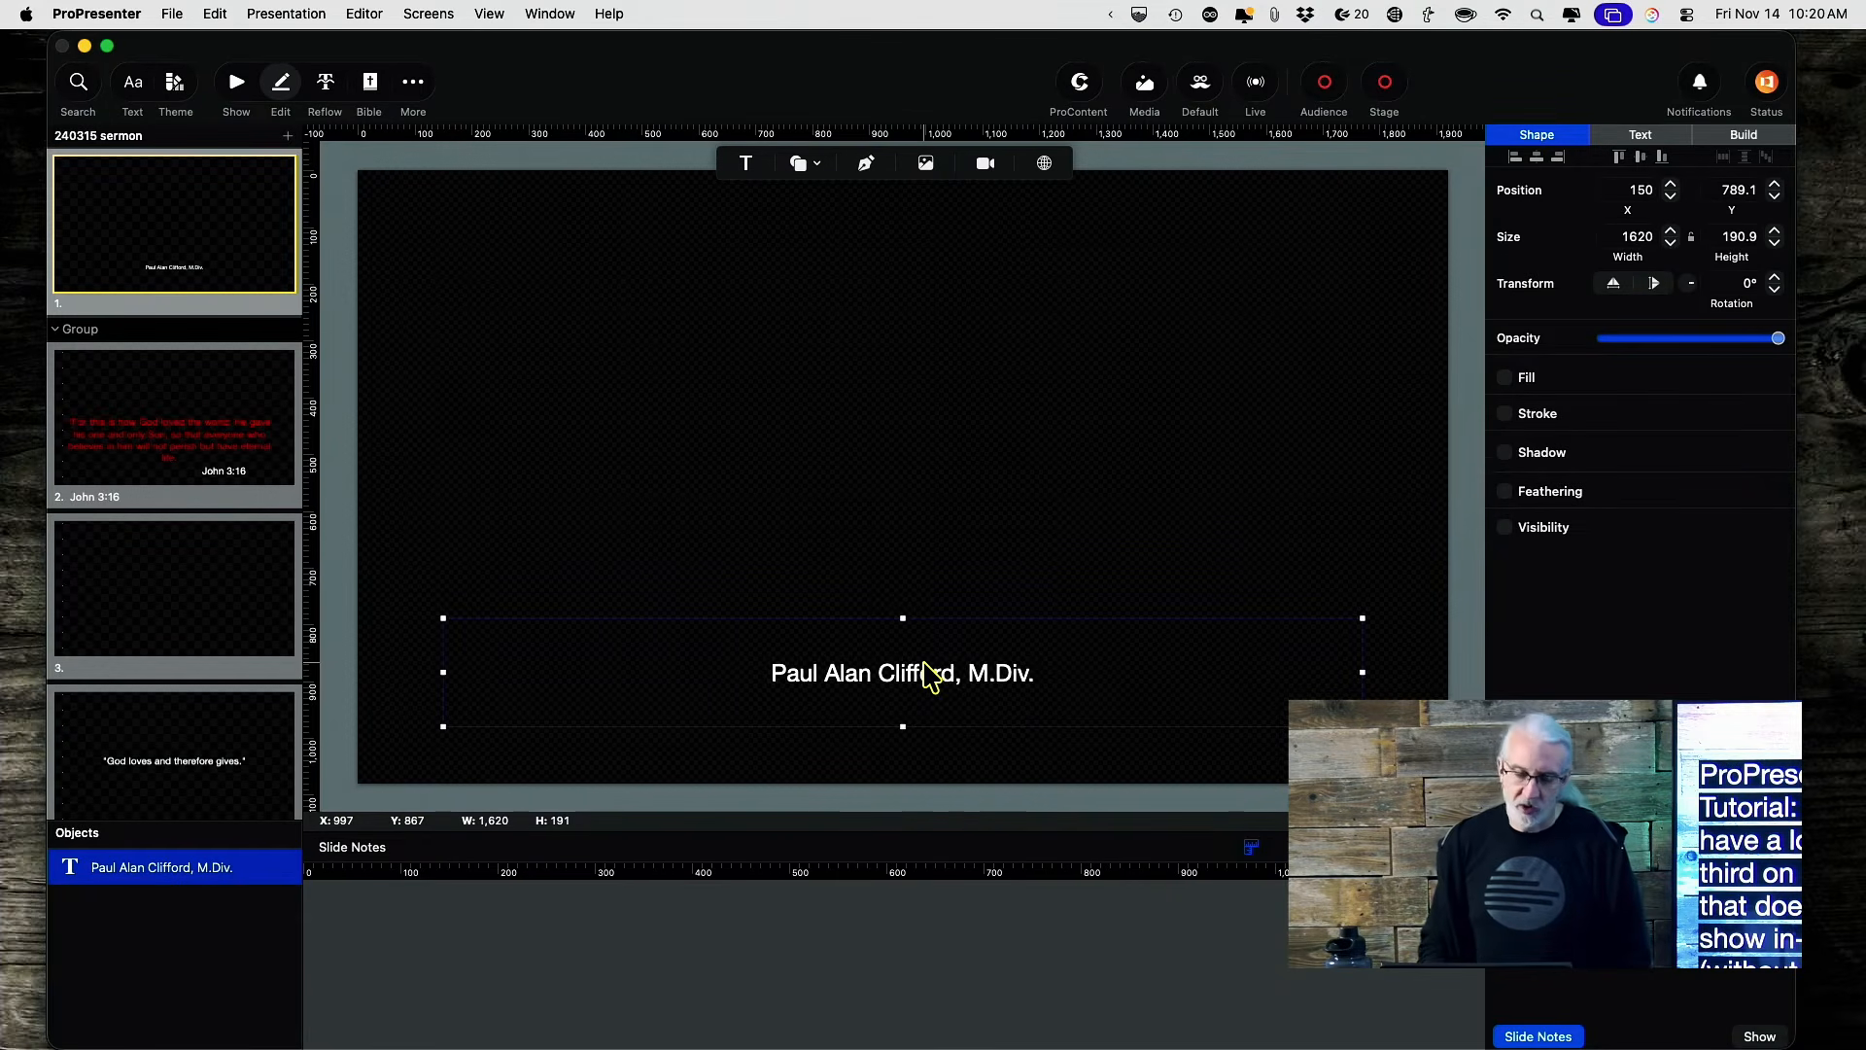
pyautogui.click(1506, 530)
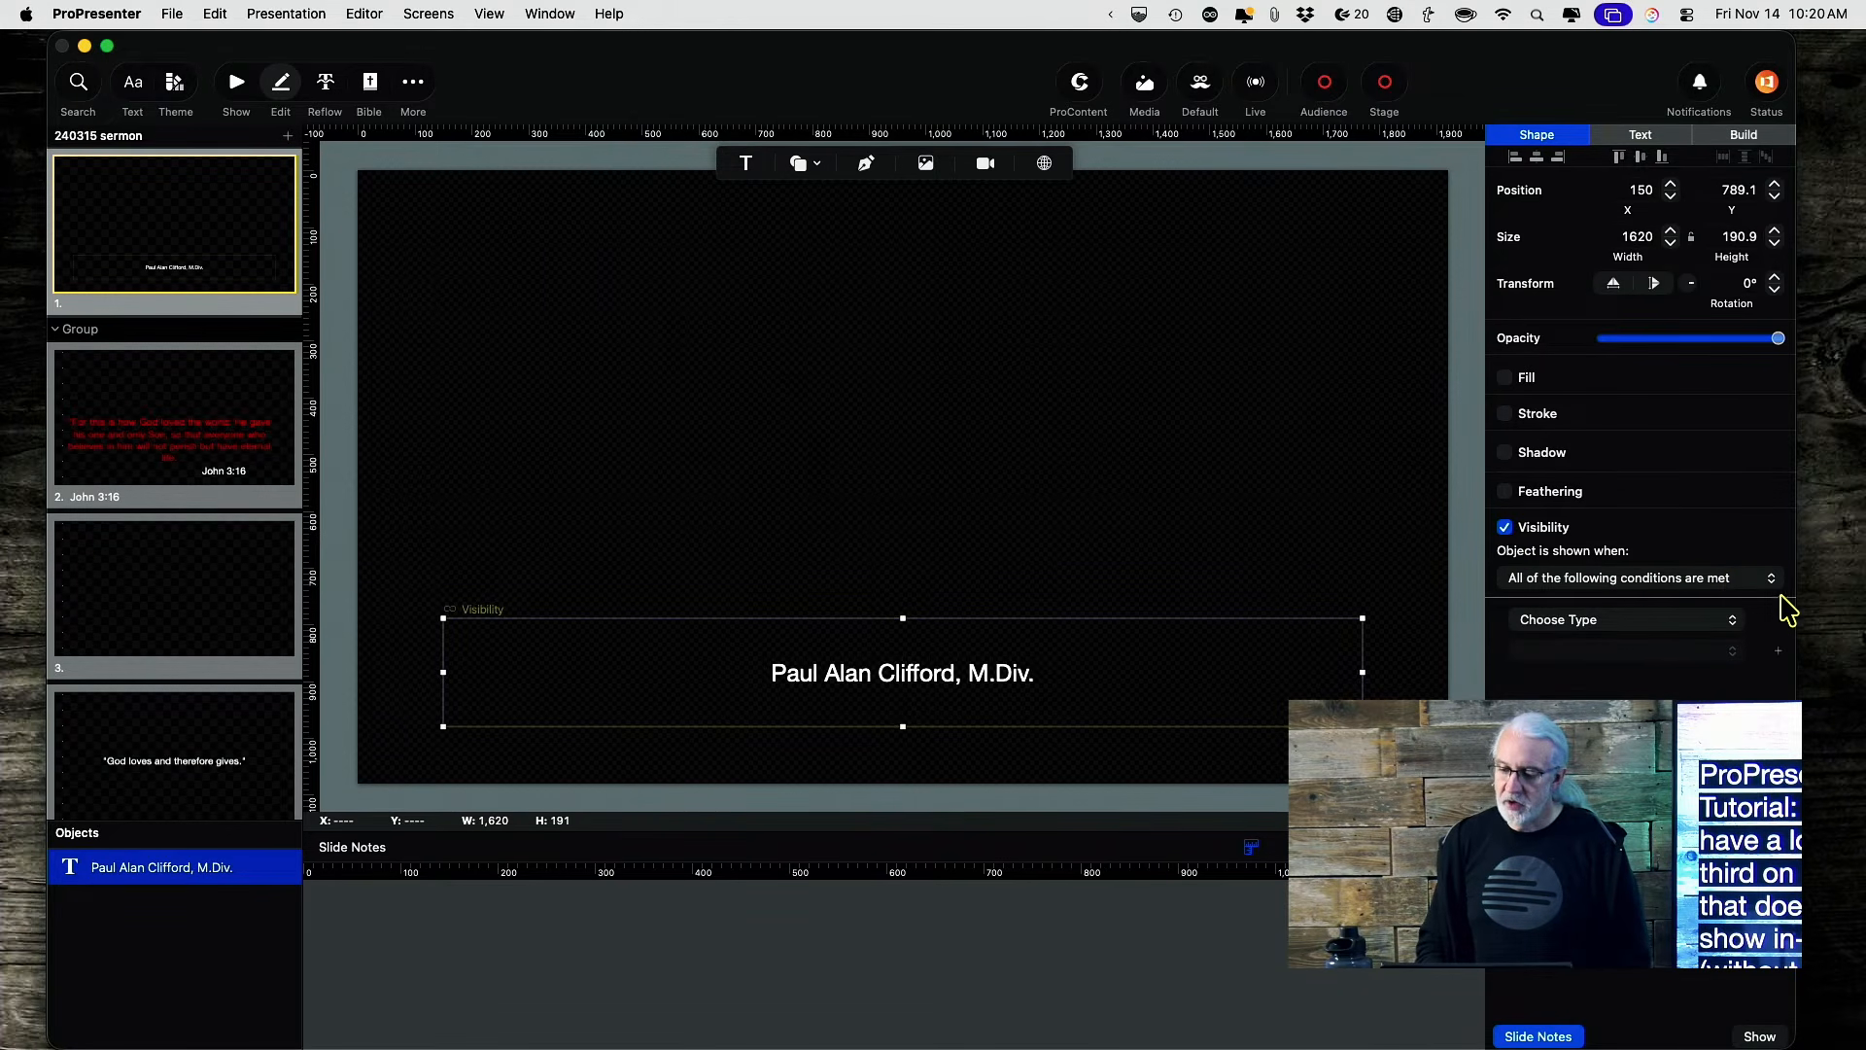
pyautogui.click(1738, 630)
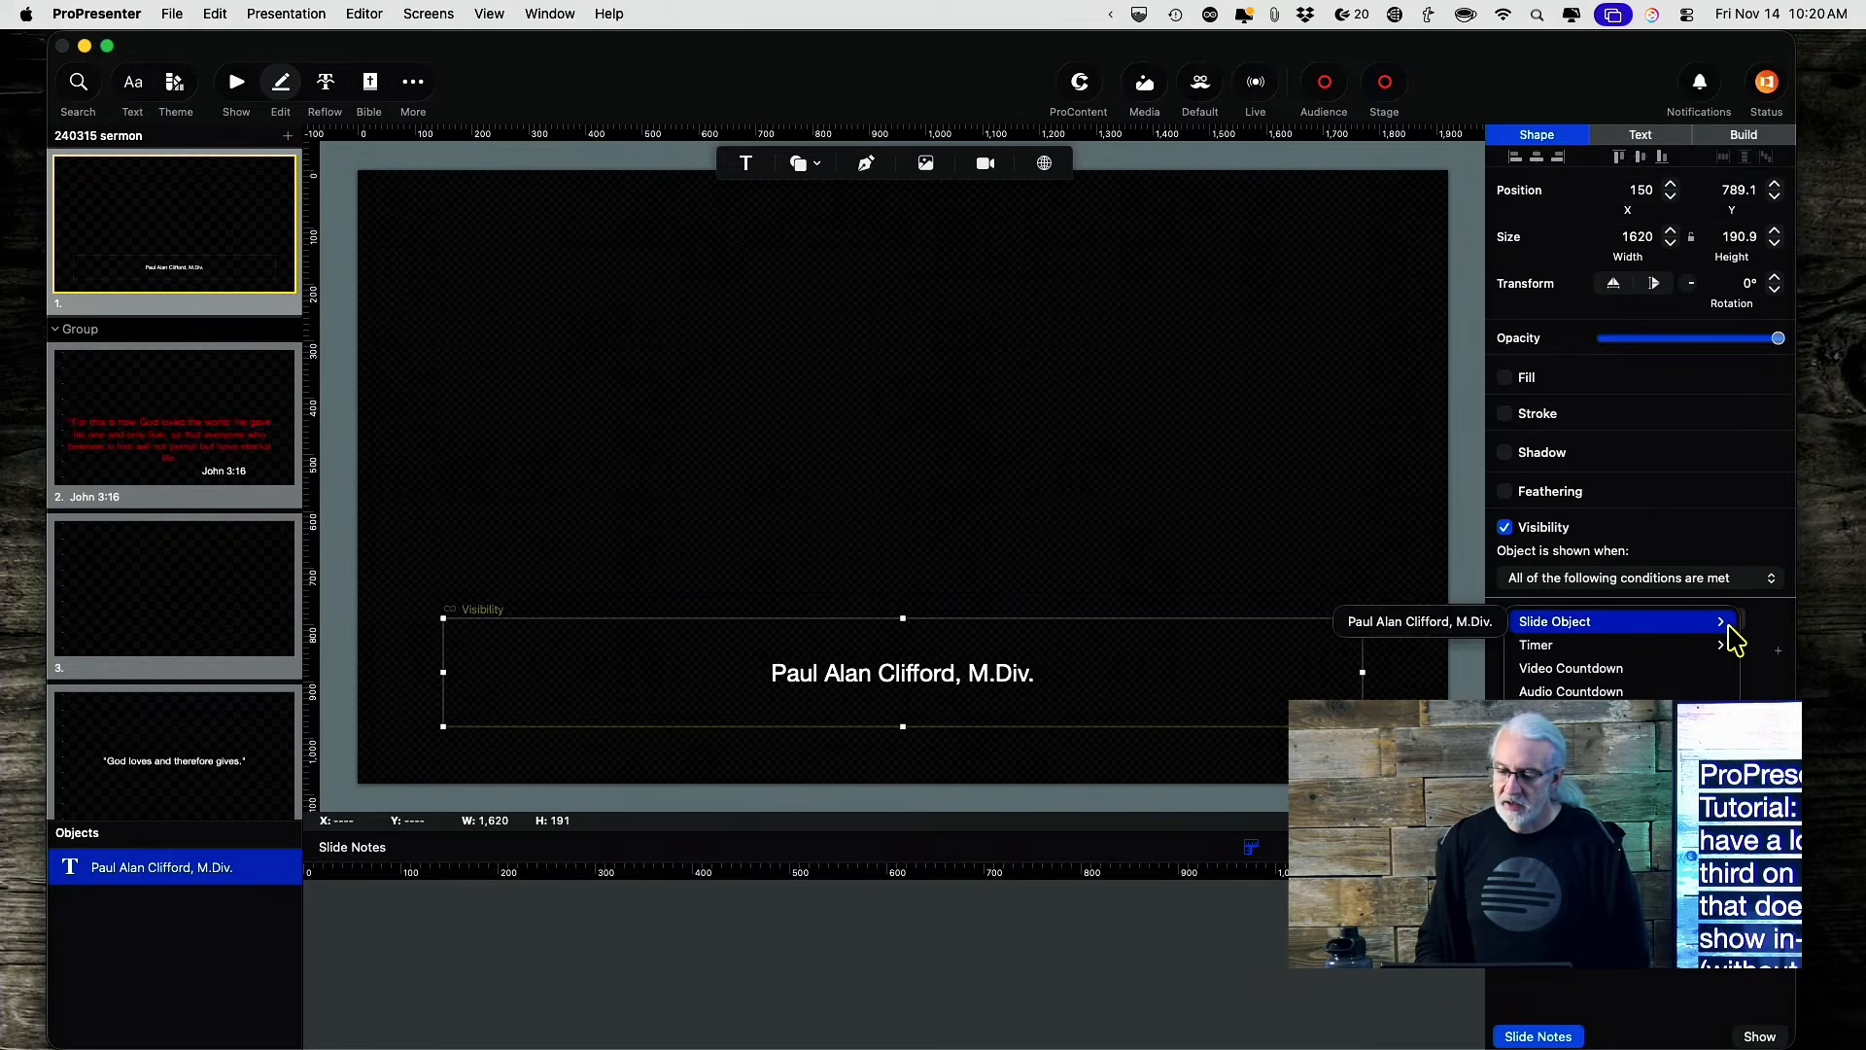
pyautogui.moveTo(1723, 632)
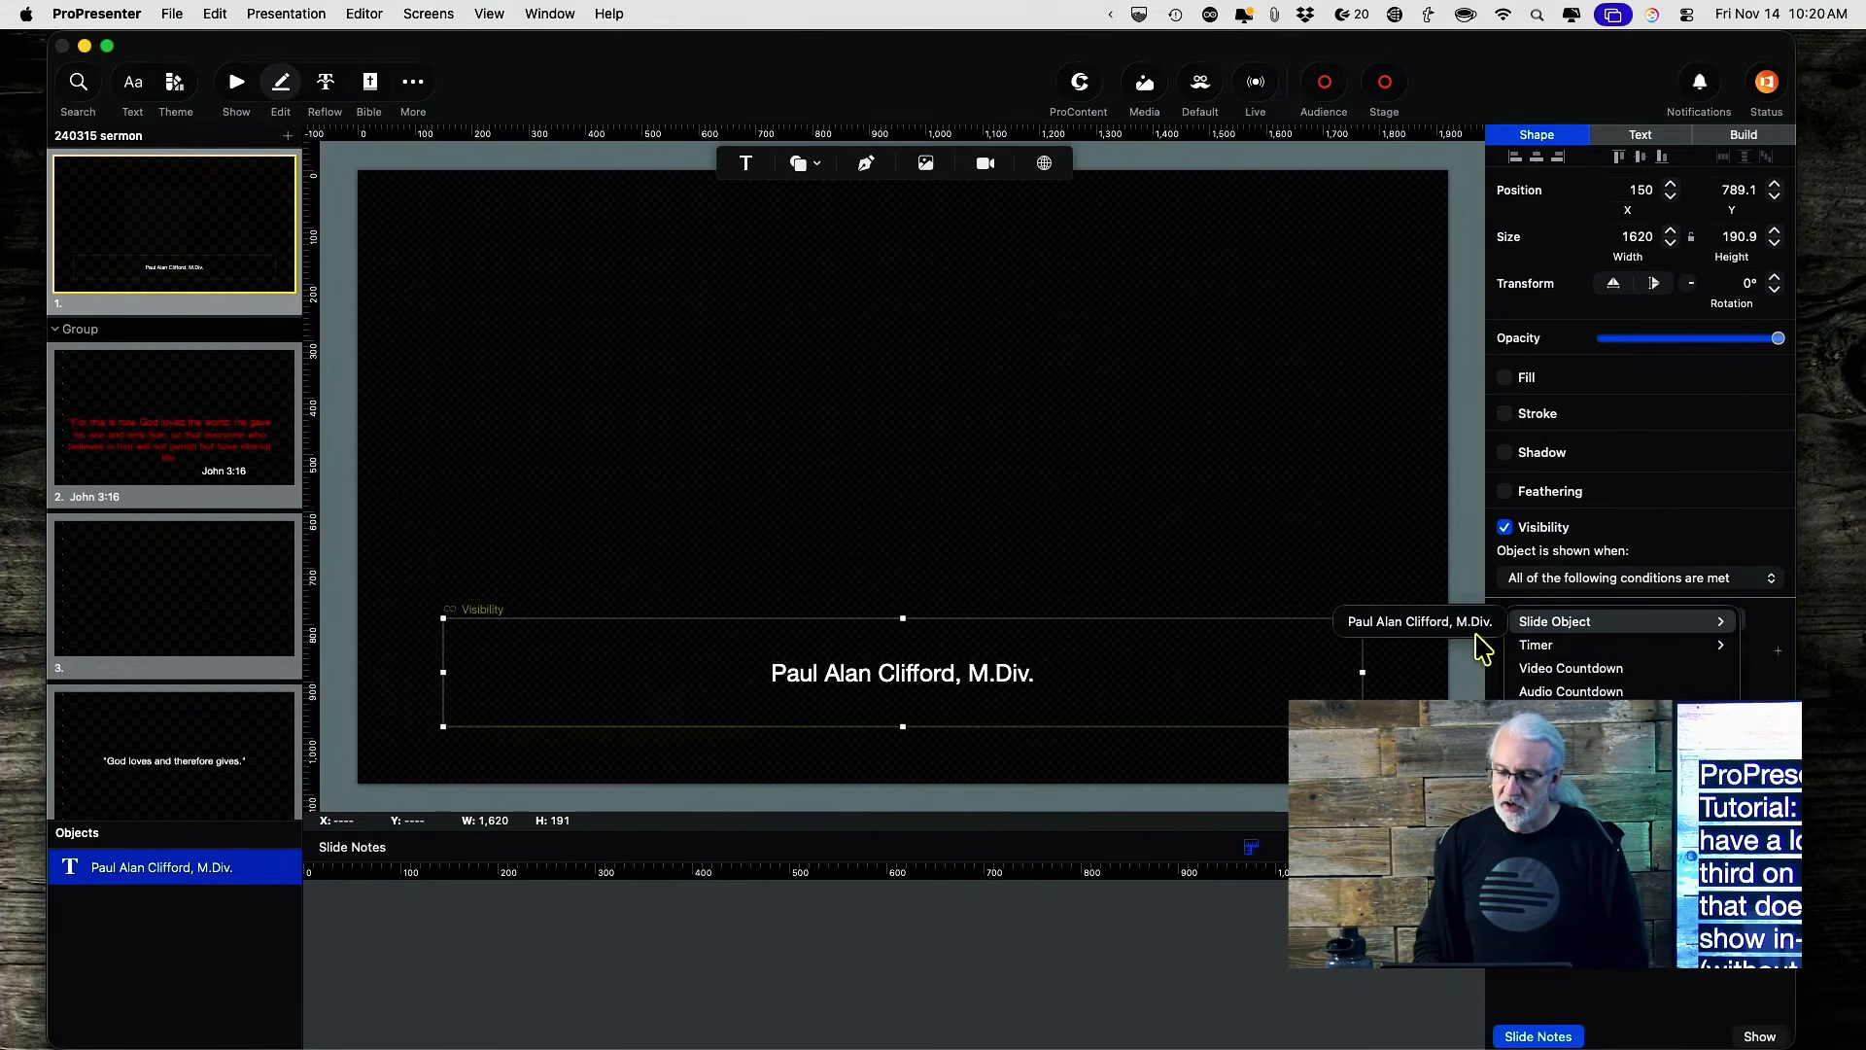
pyautogui.click(1448, 624)
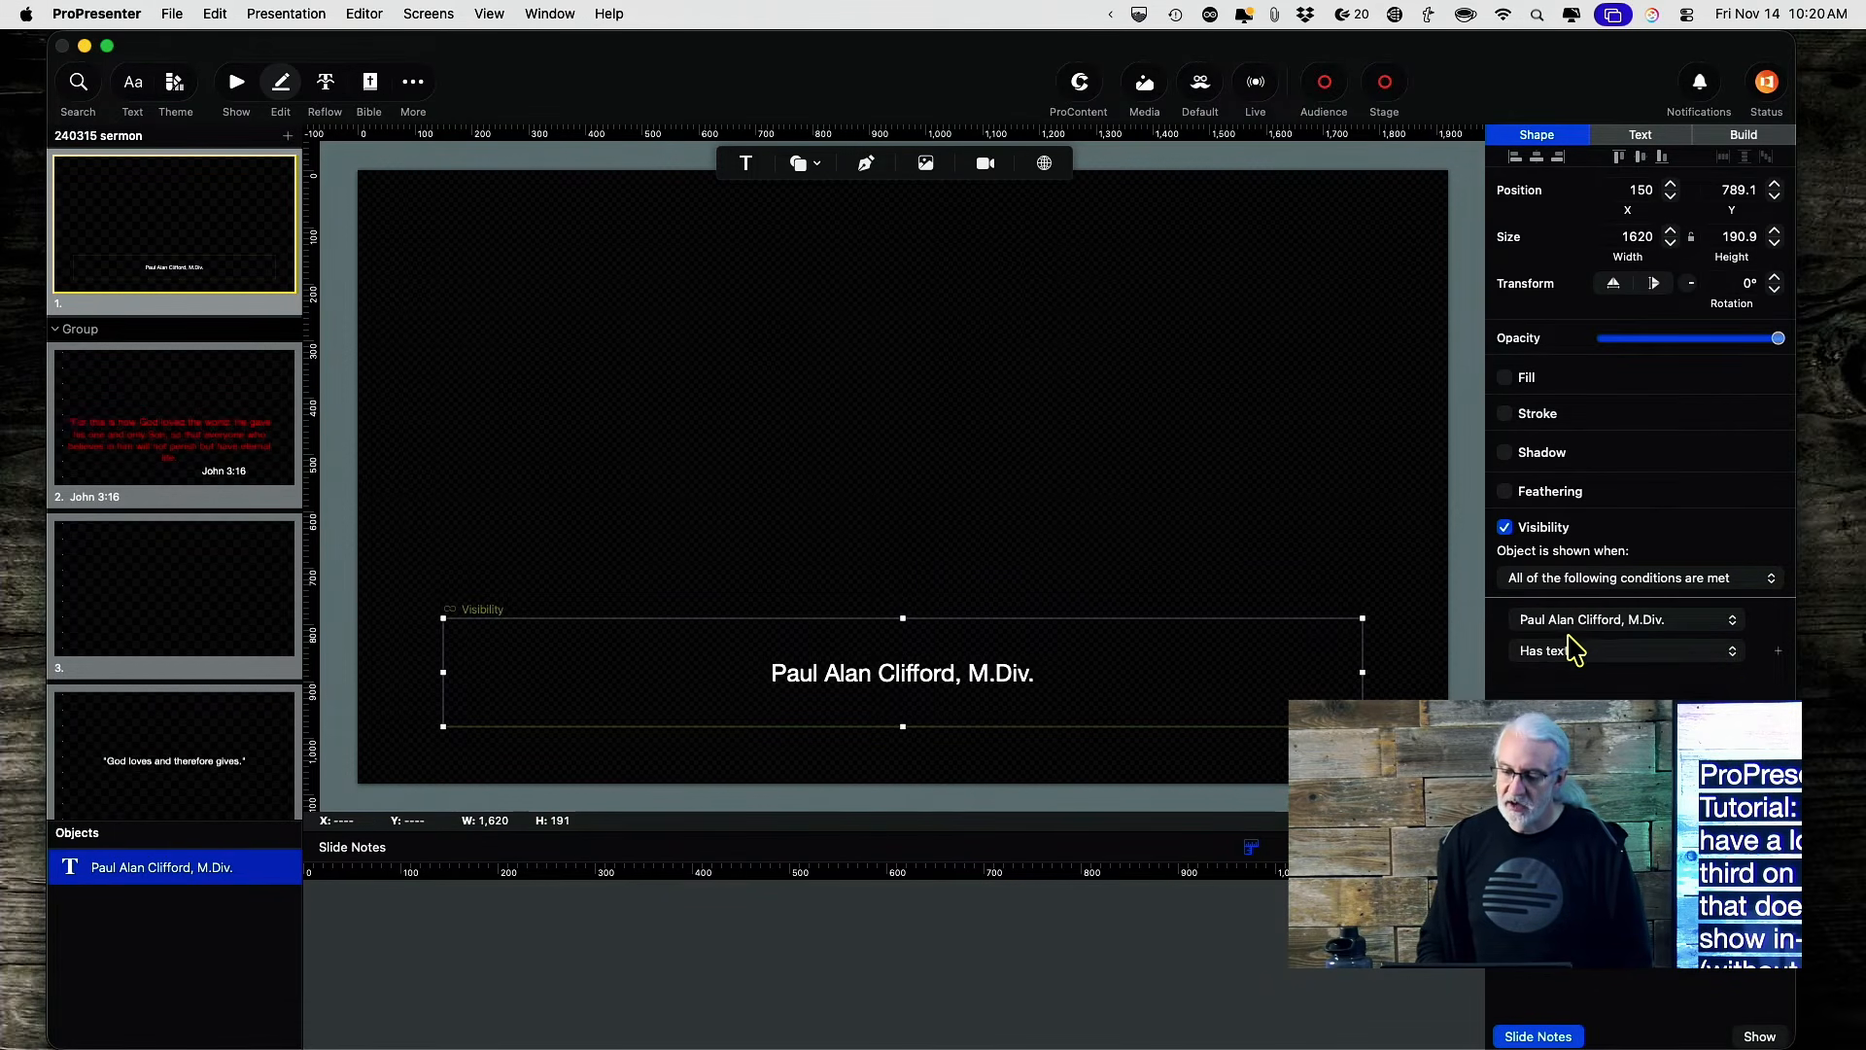
pyautogui.click(1575, 653)
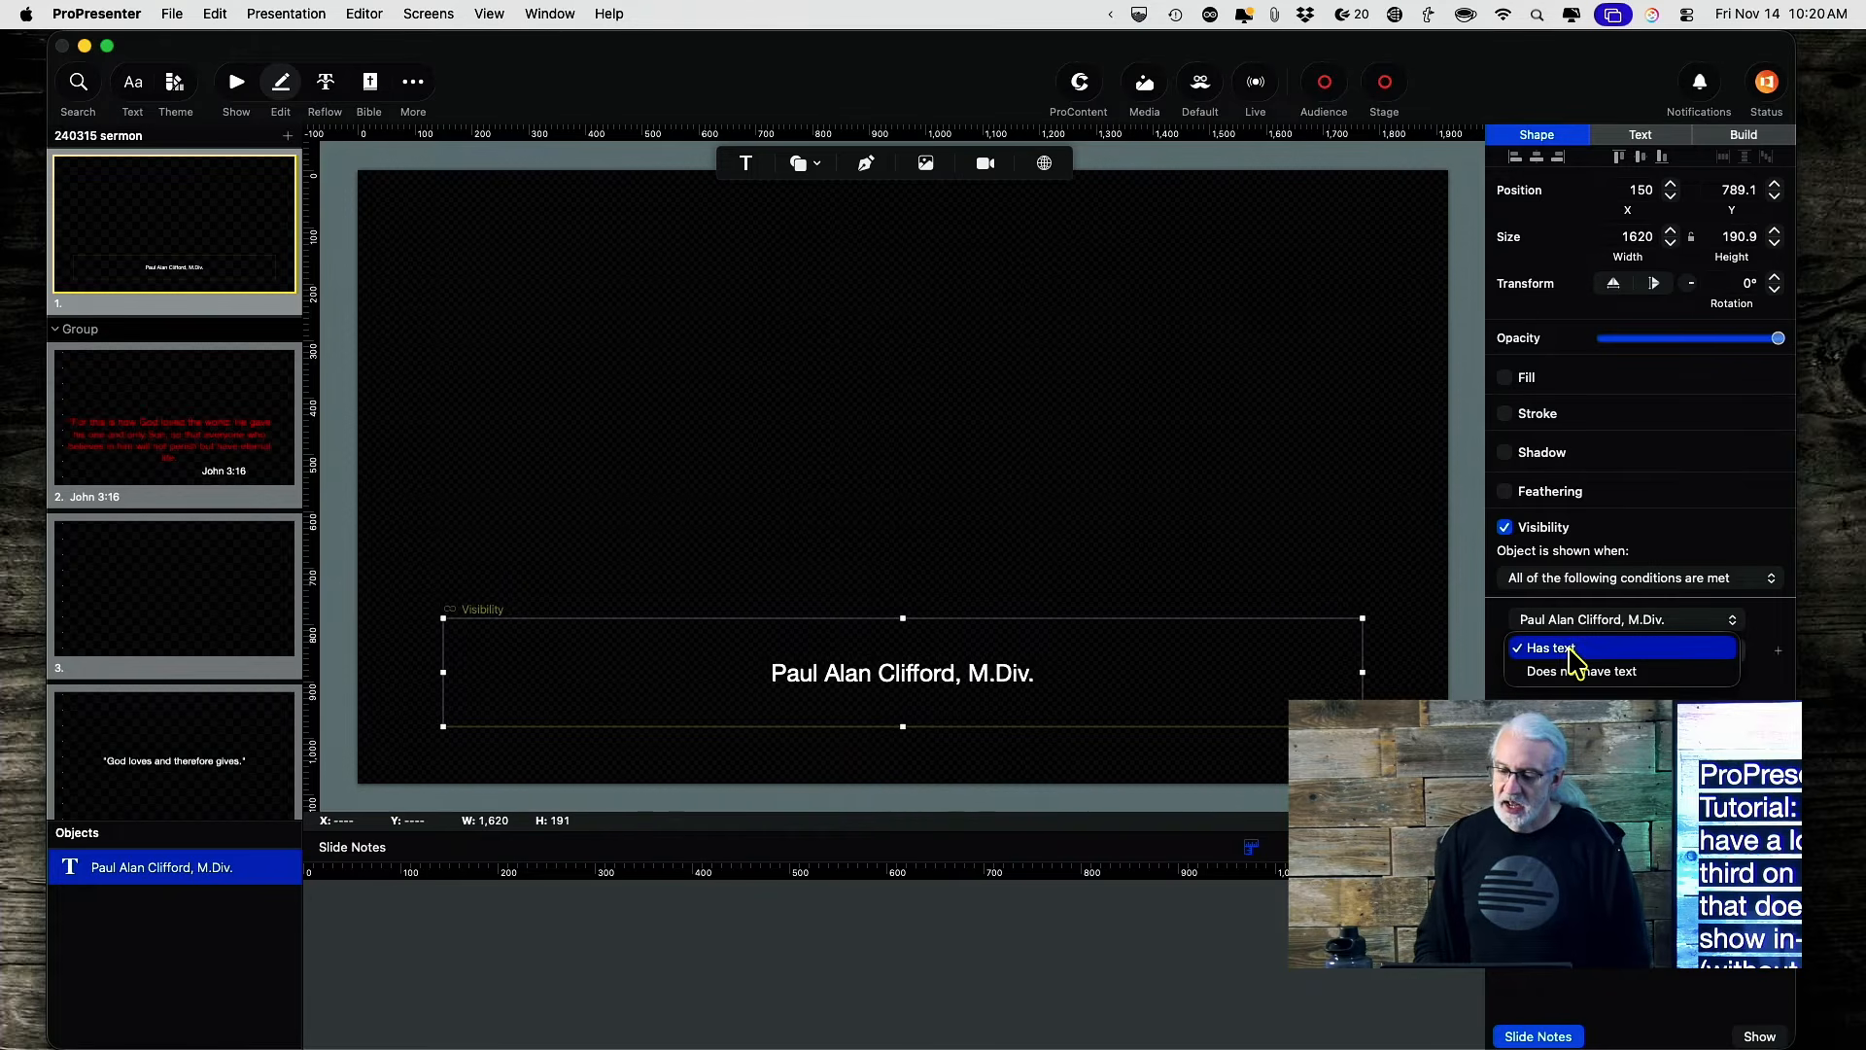
pyautogui.click(1577, 672)
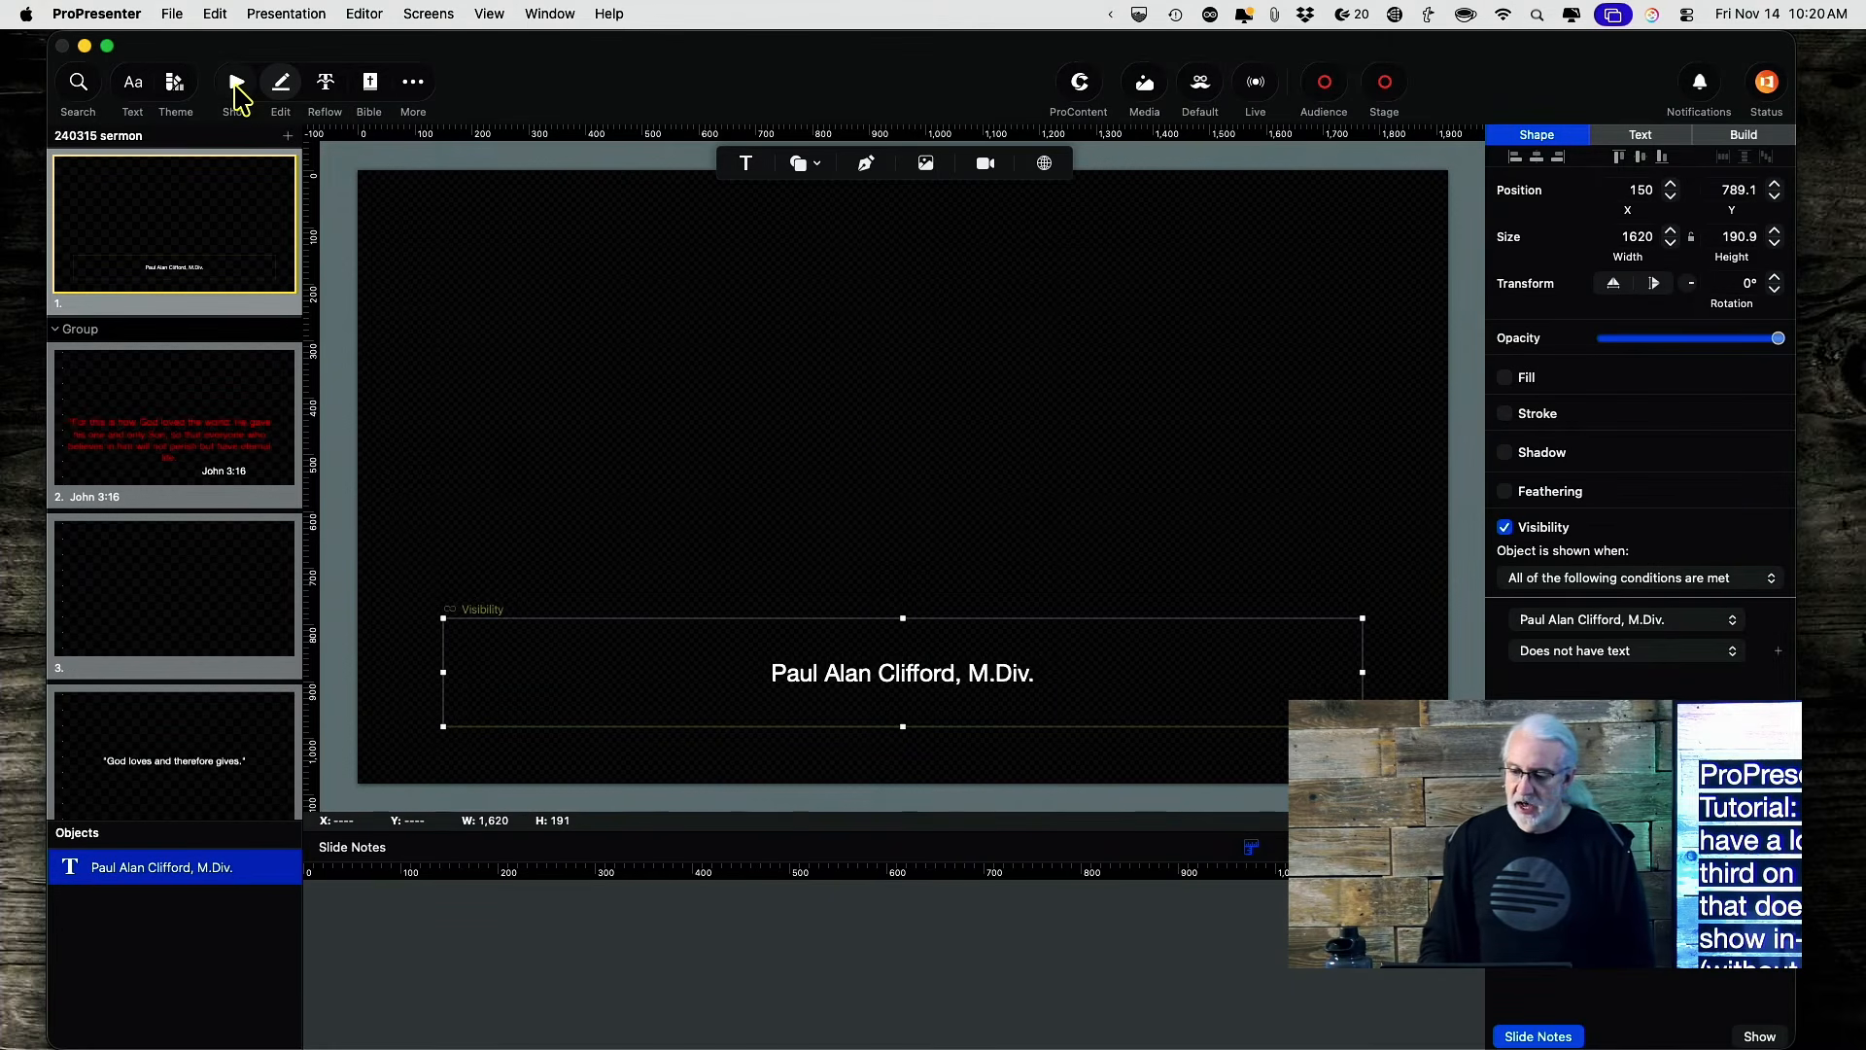
pyautogui.click(236, 85)
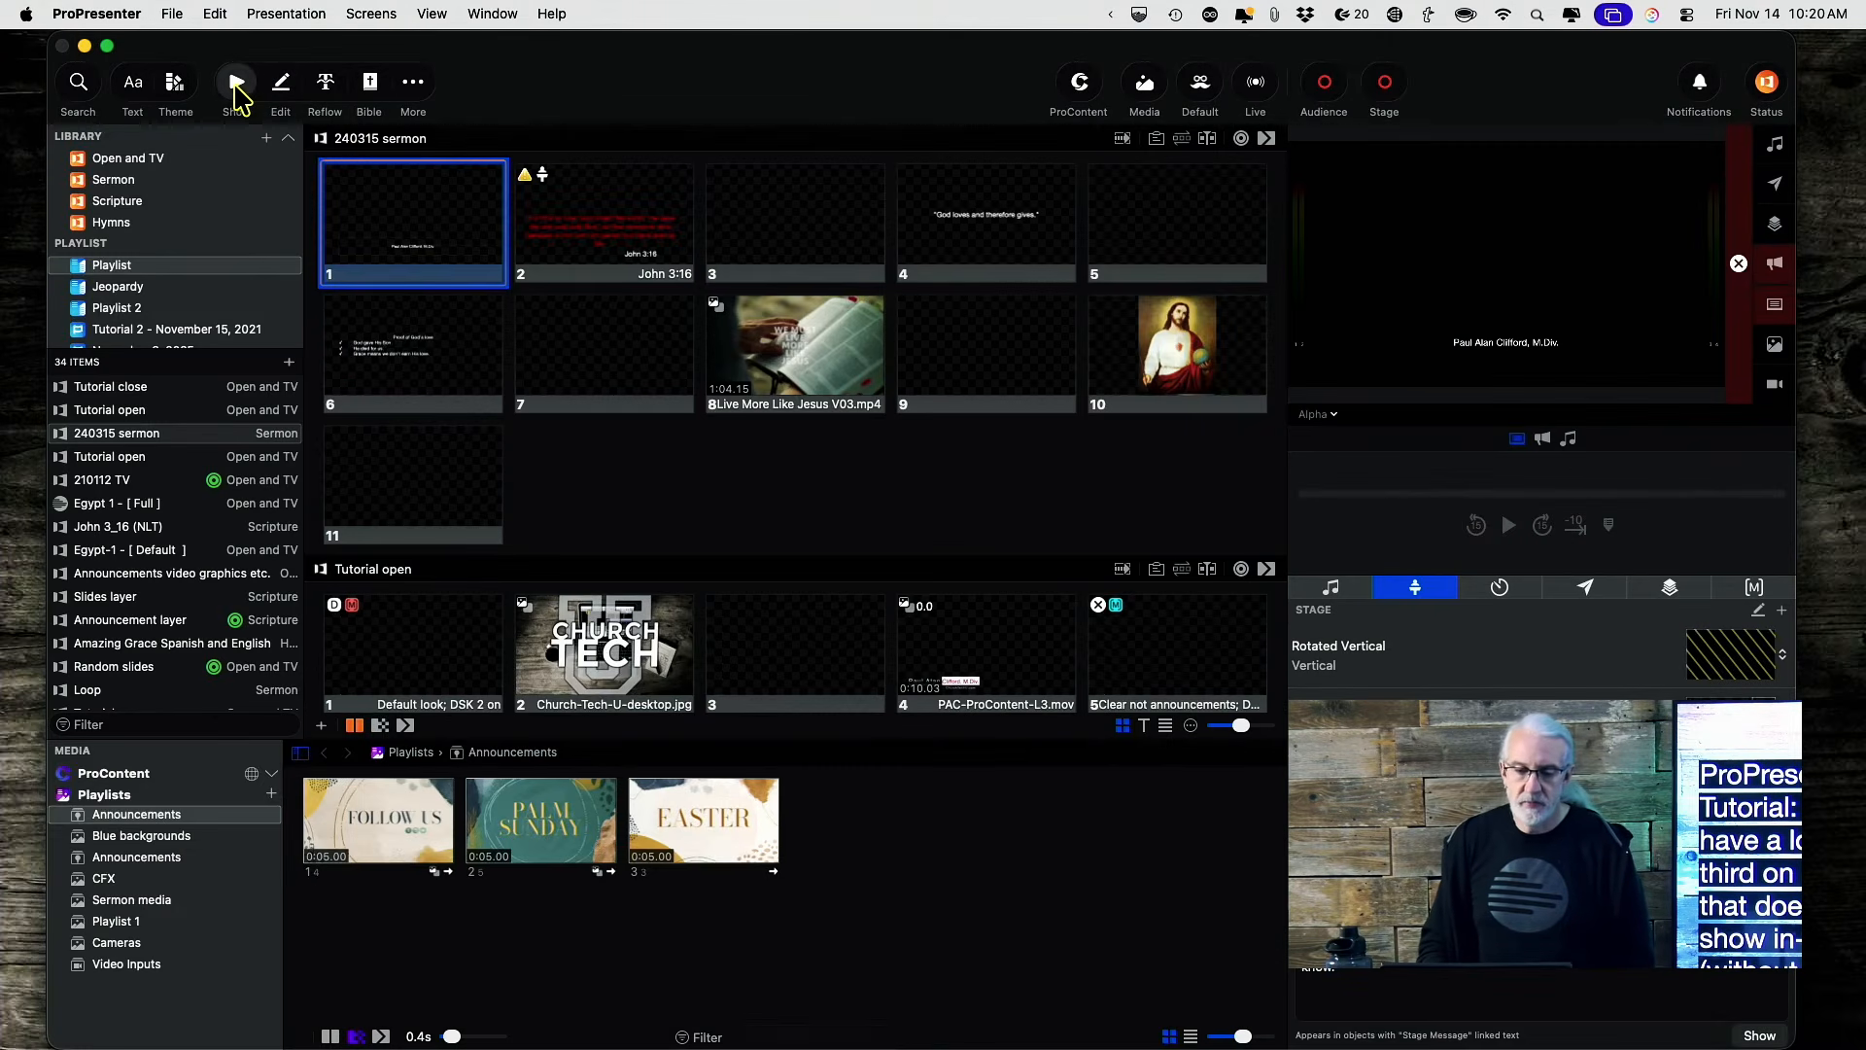
# Put sermon slide 1 live again and switch the output preview back to Congregation.
pyautogui.click(408, 246)
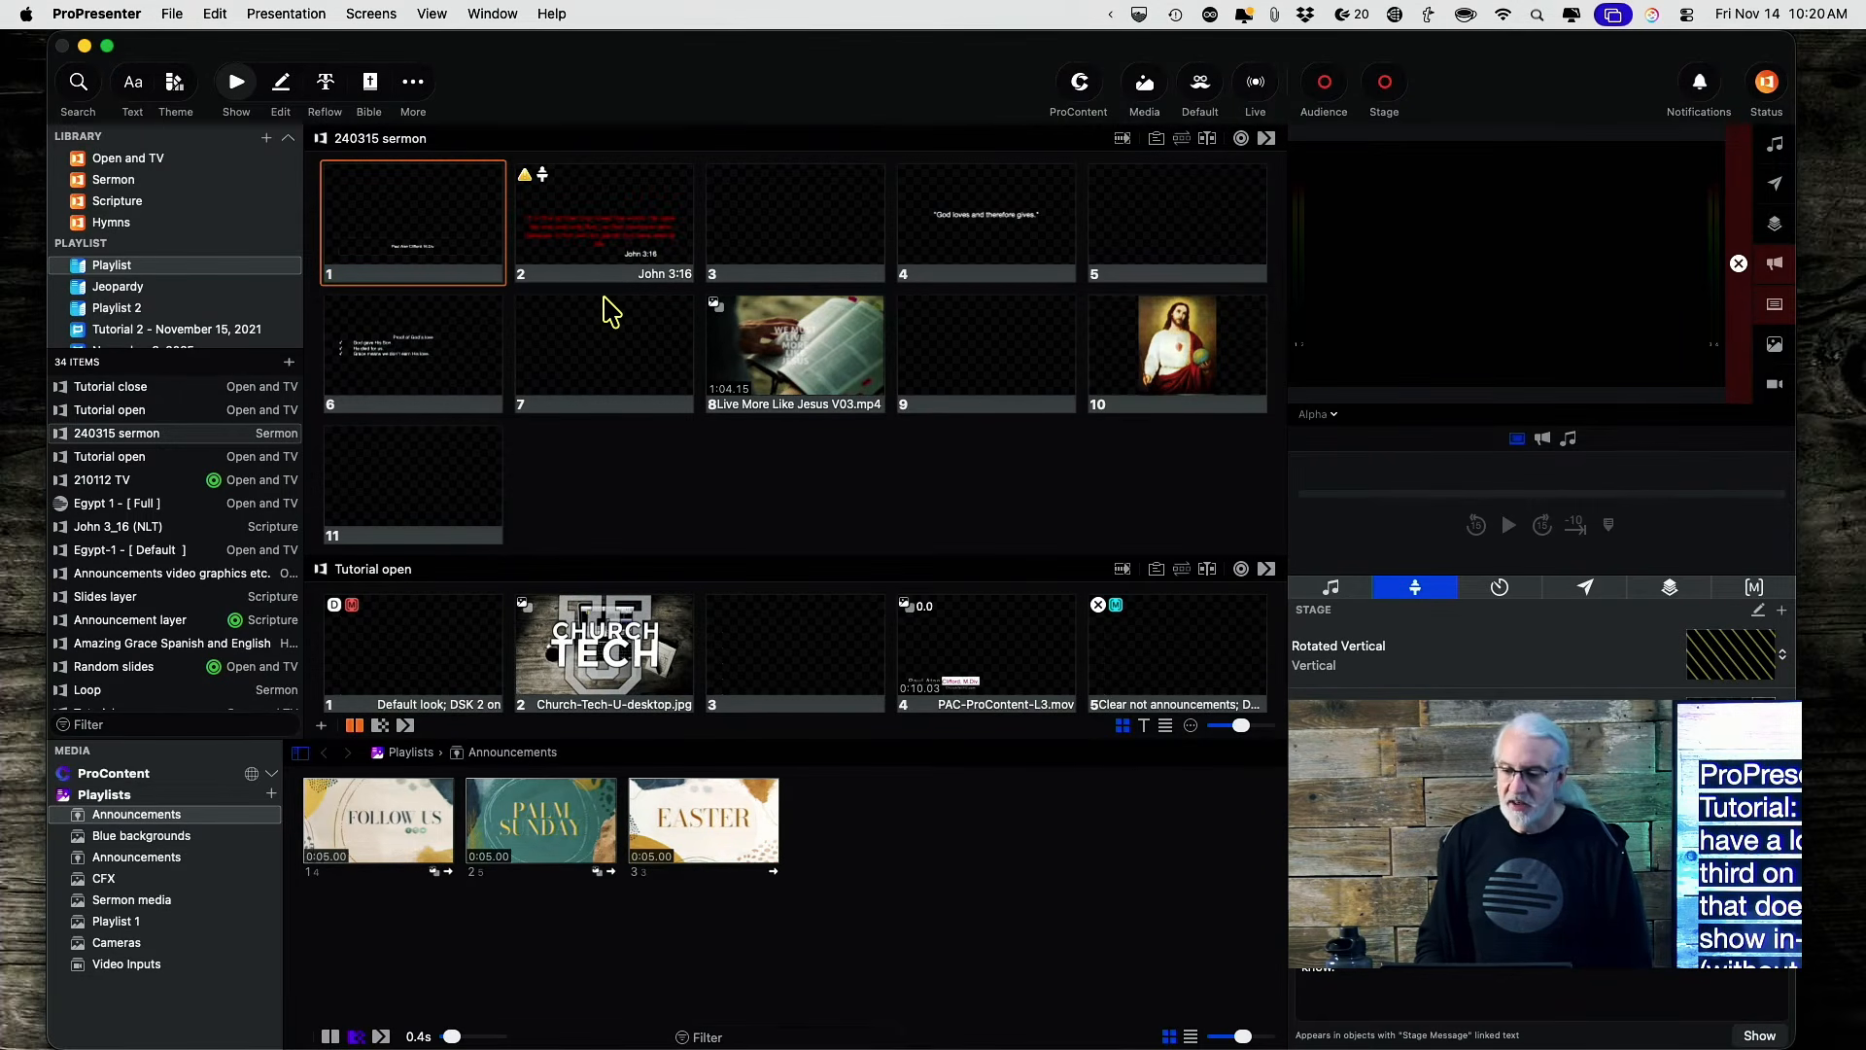
pyautogui.click(1336, 415)
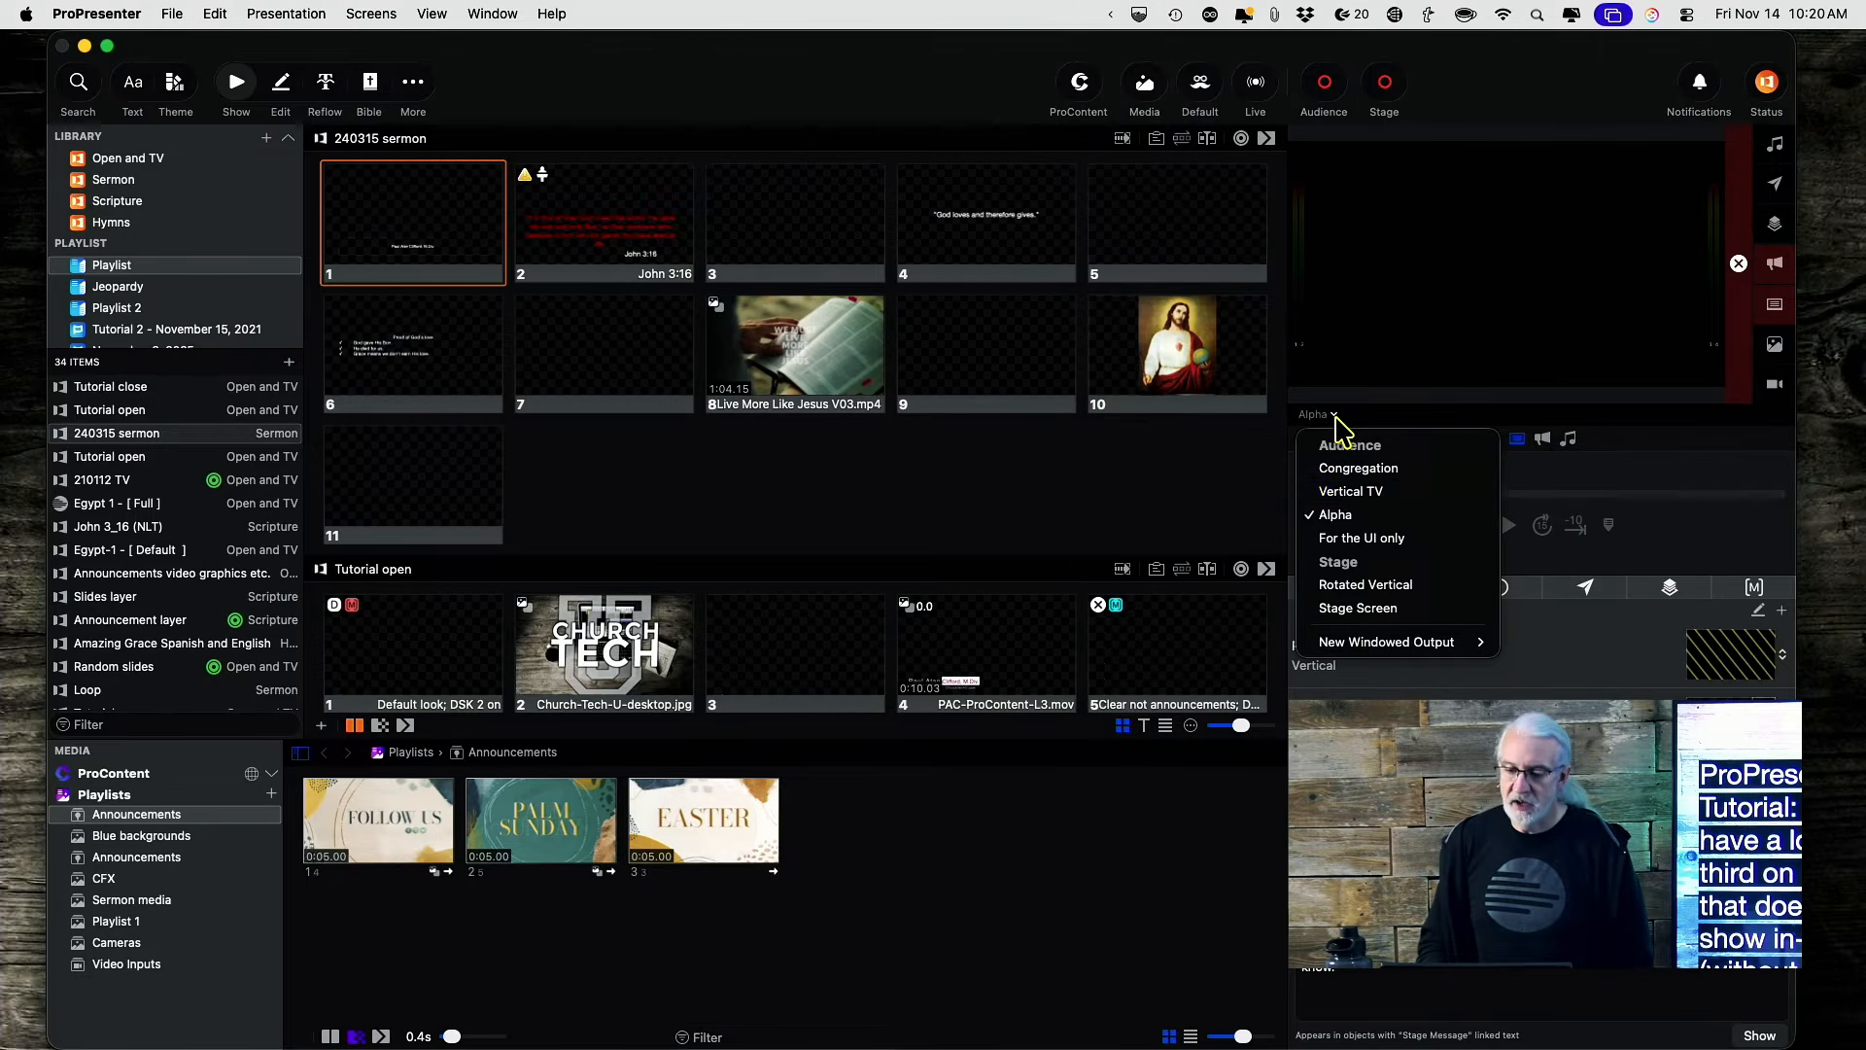
pyautogui.click(1359, 468)
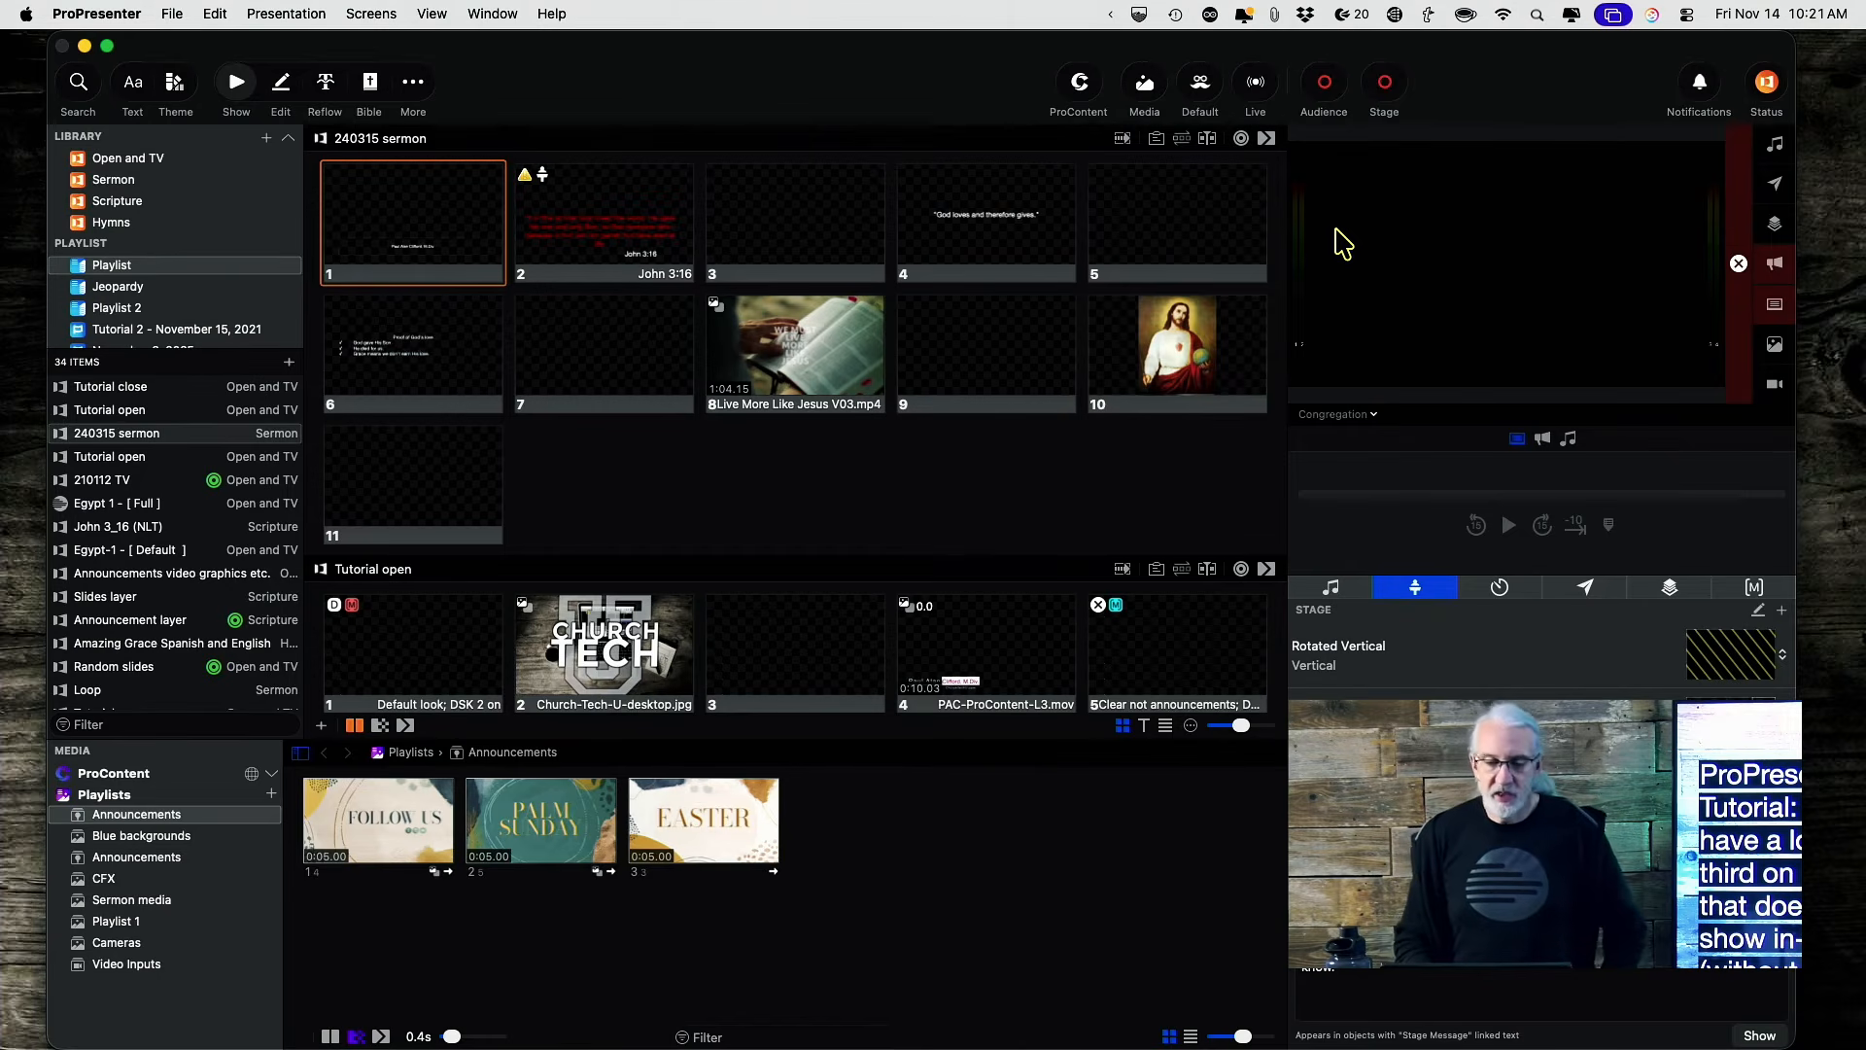
pyautogui.click(1201, 84)
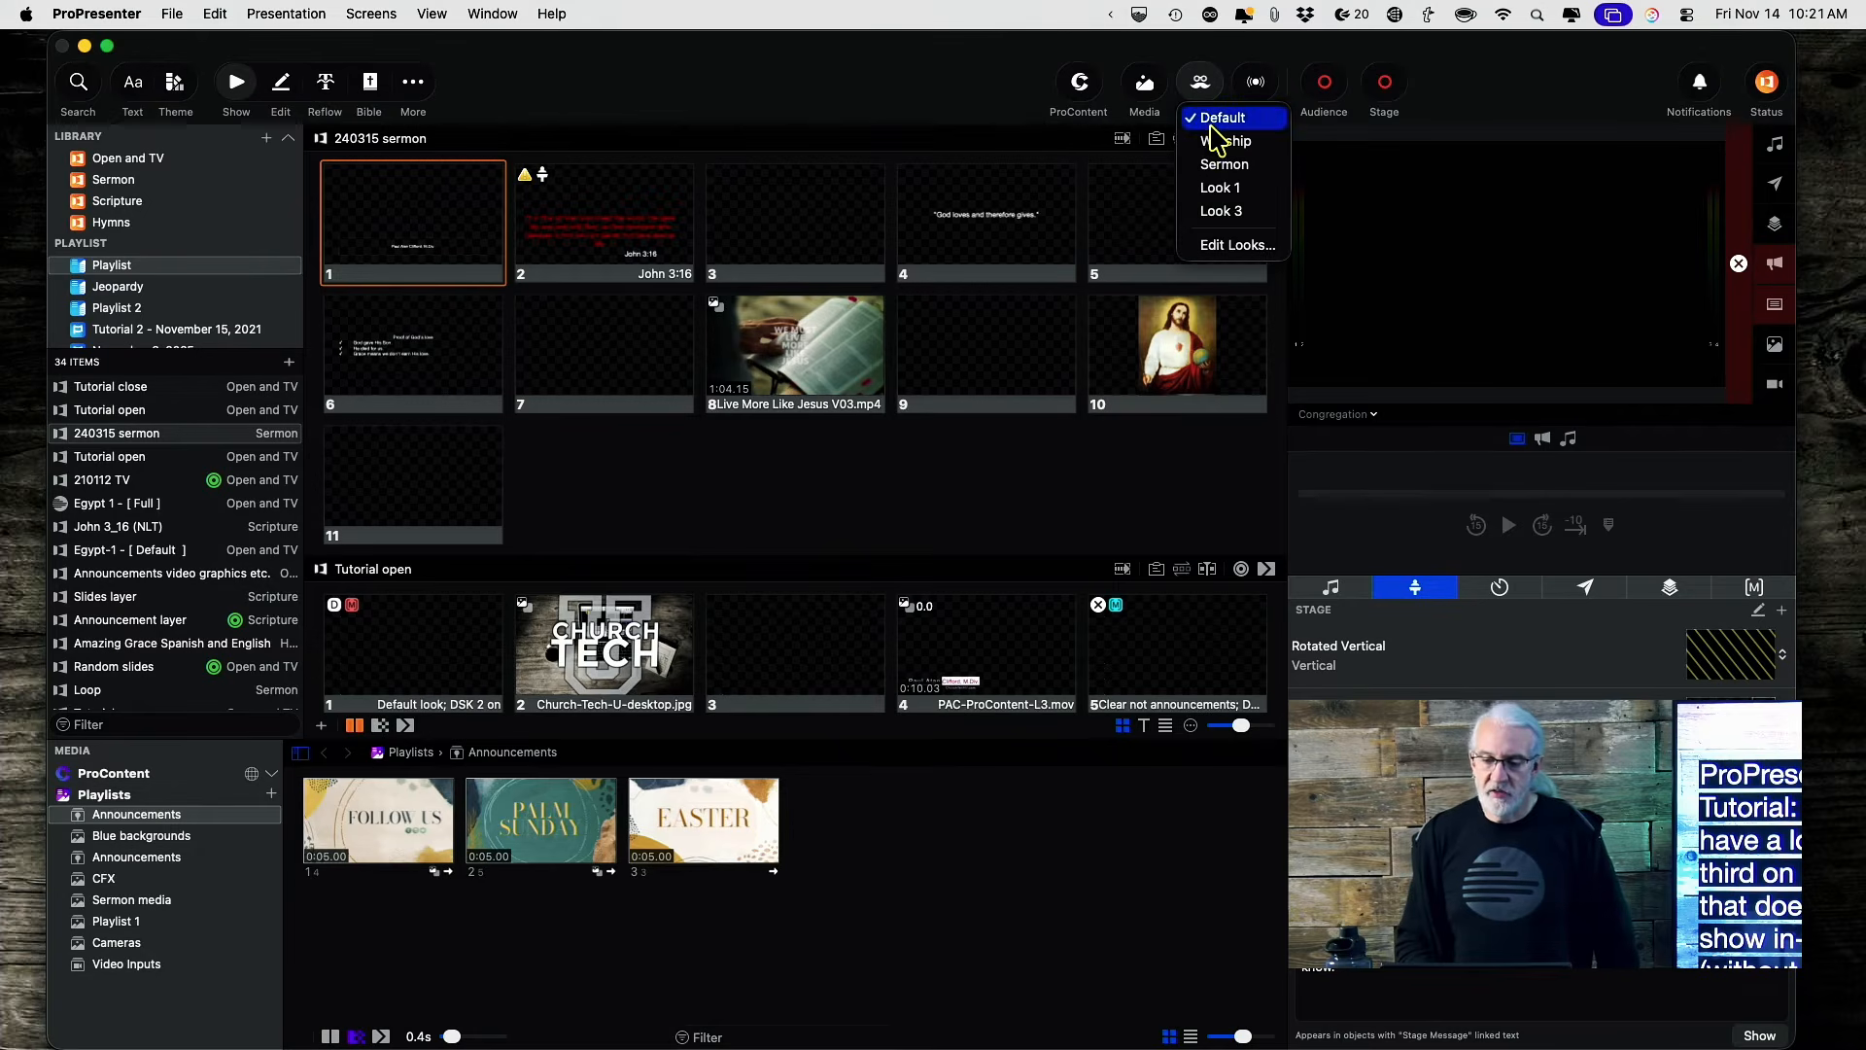
# Make the Worship look live in the looks editor, then preview the Alpha output.
pyautogui.click(1229, 251)
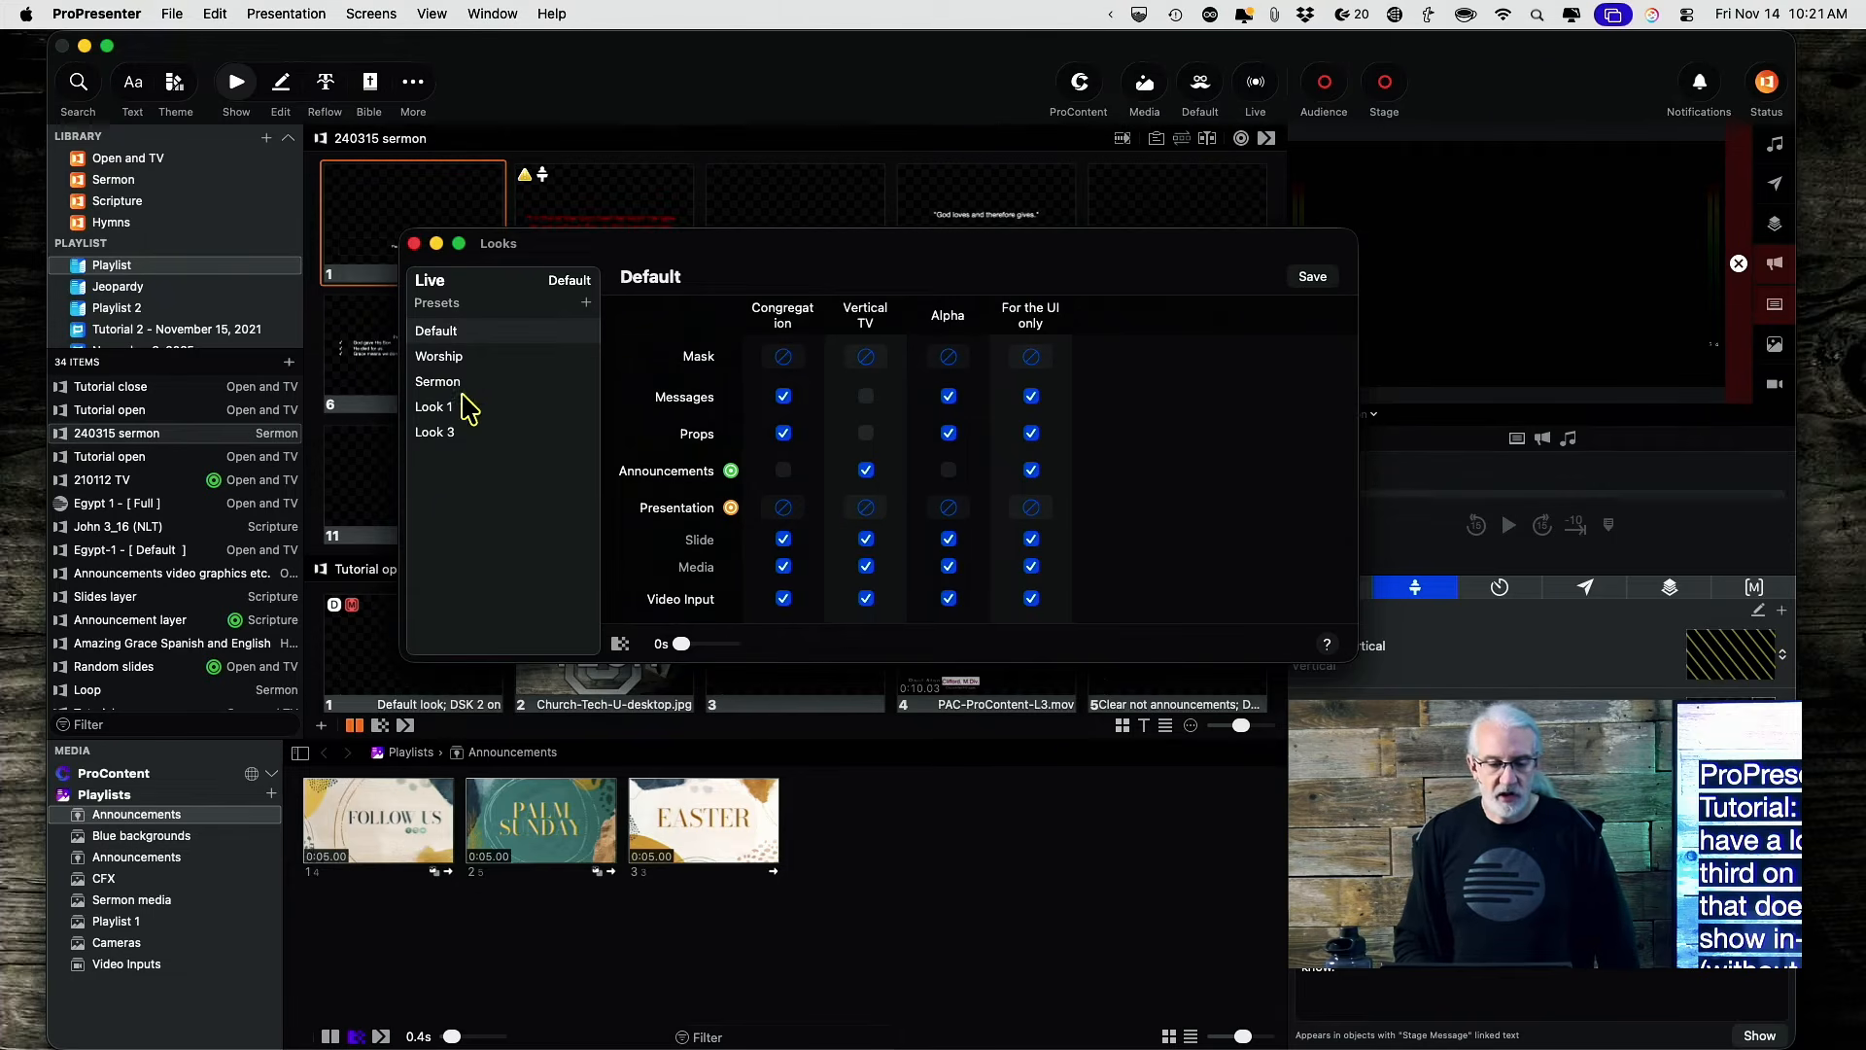
pyautogui.click(449, 359)
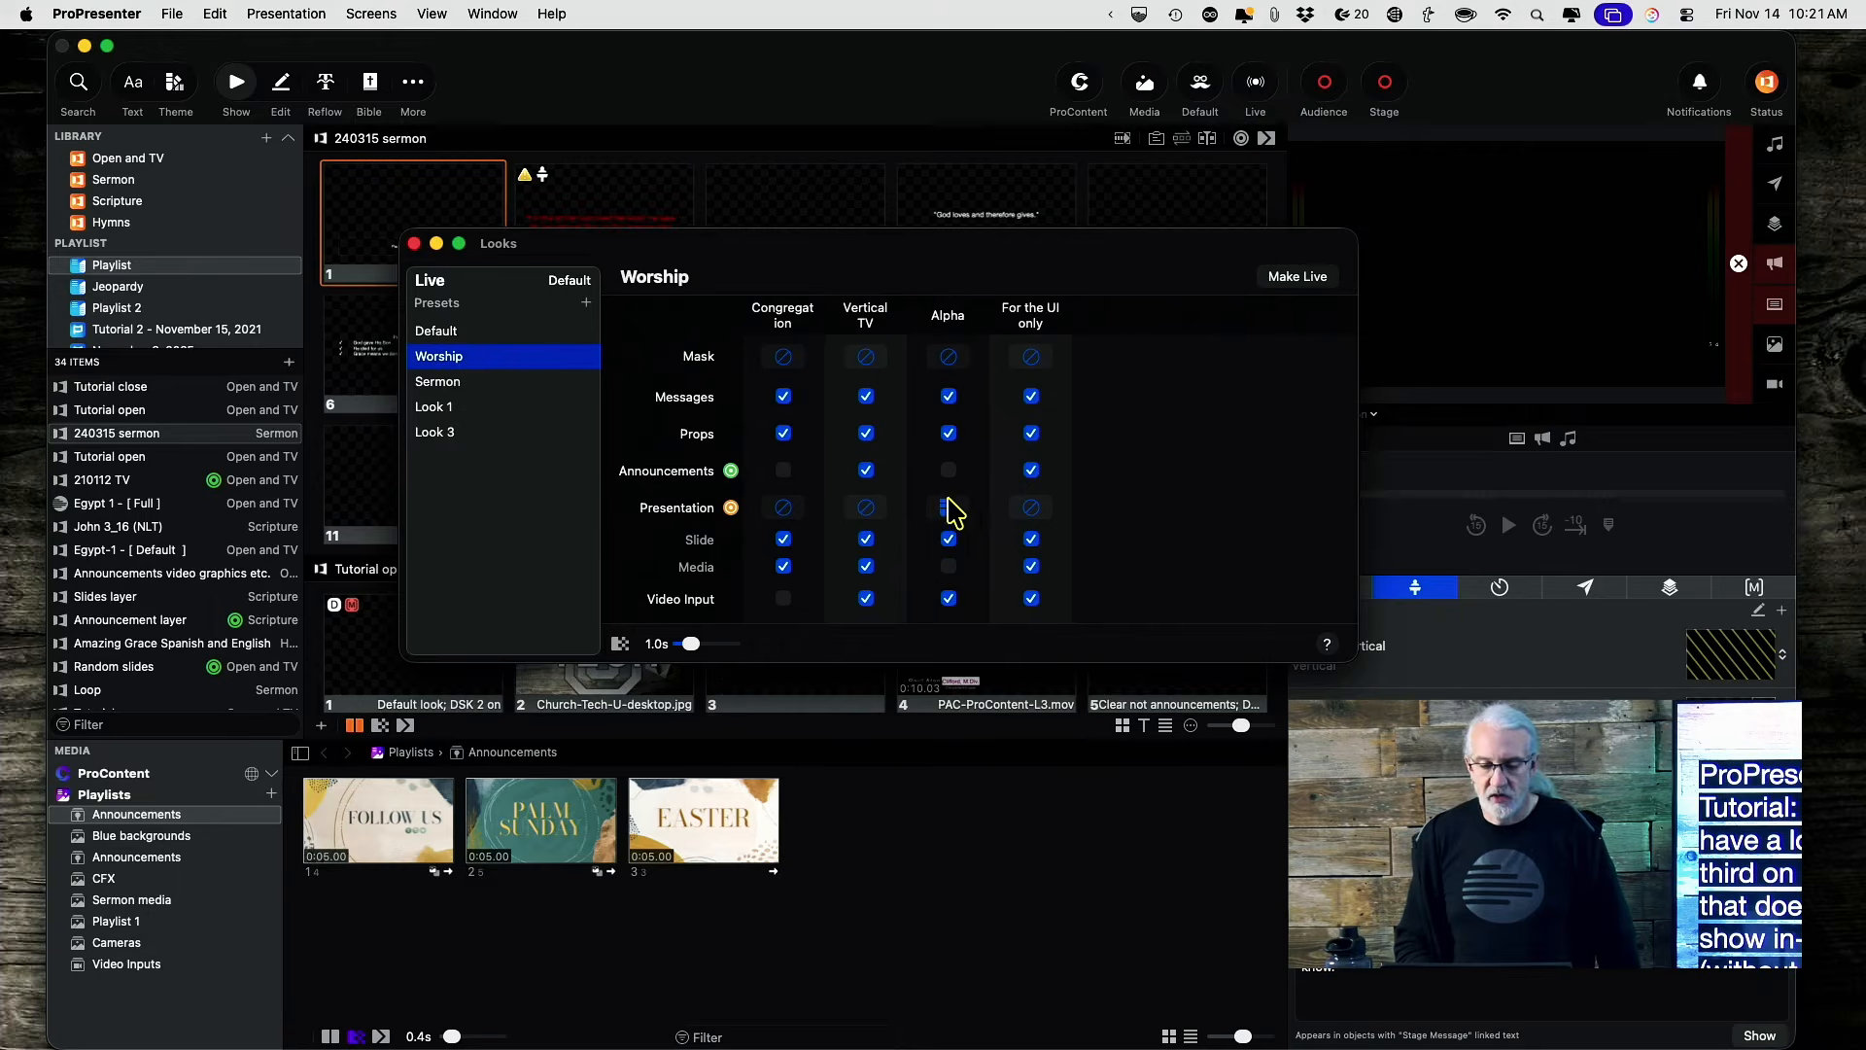
pyautogui.click(1298, 277)
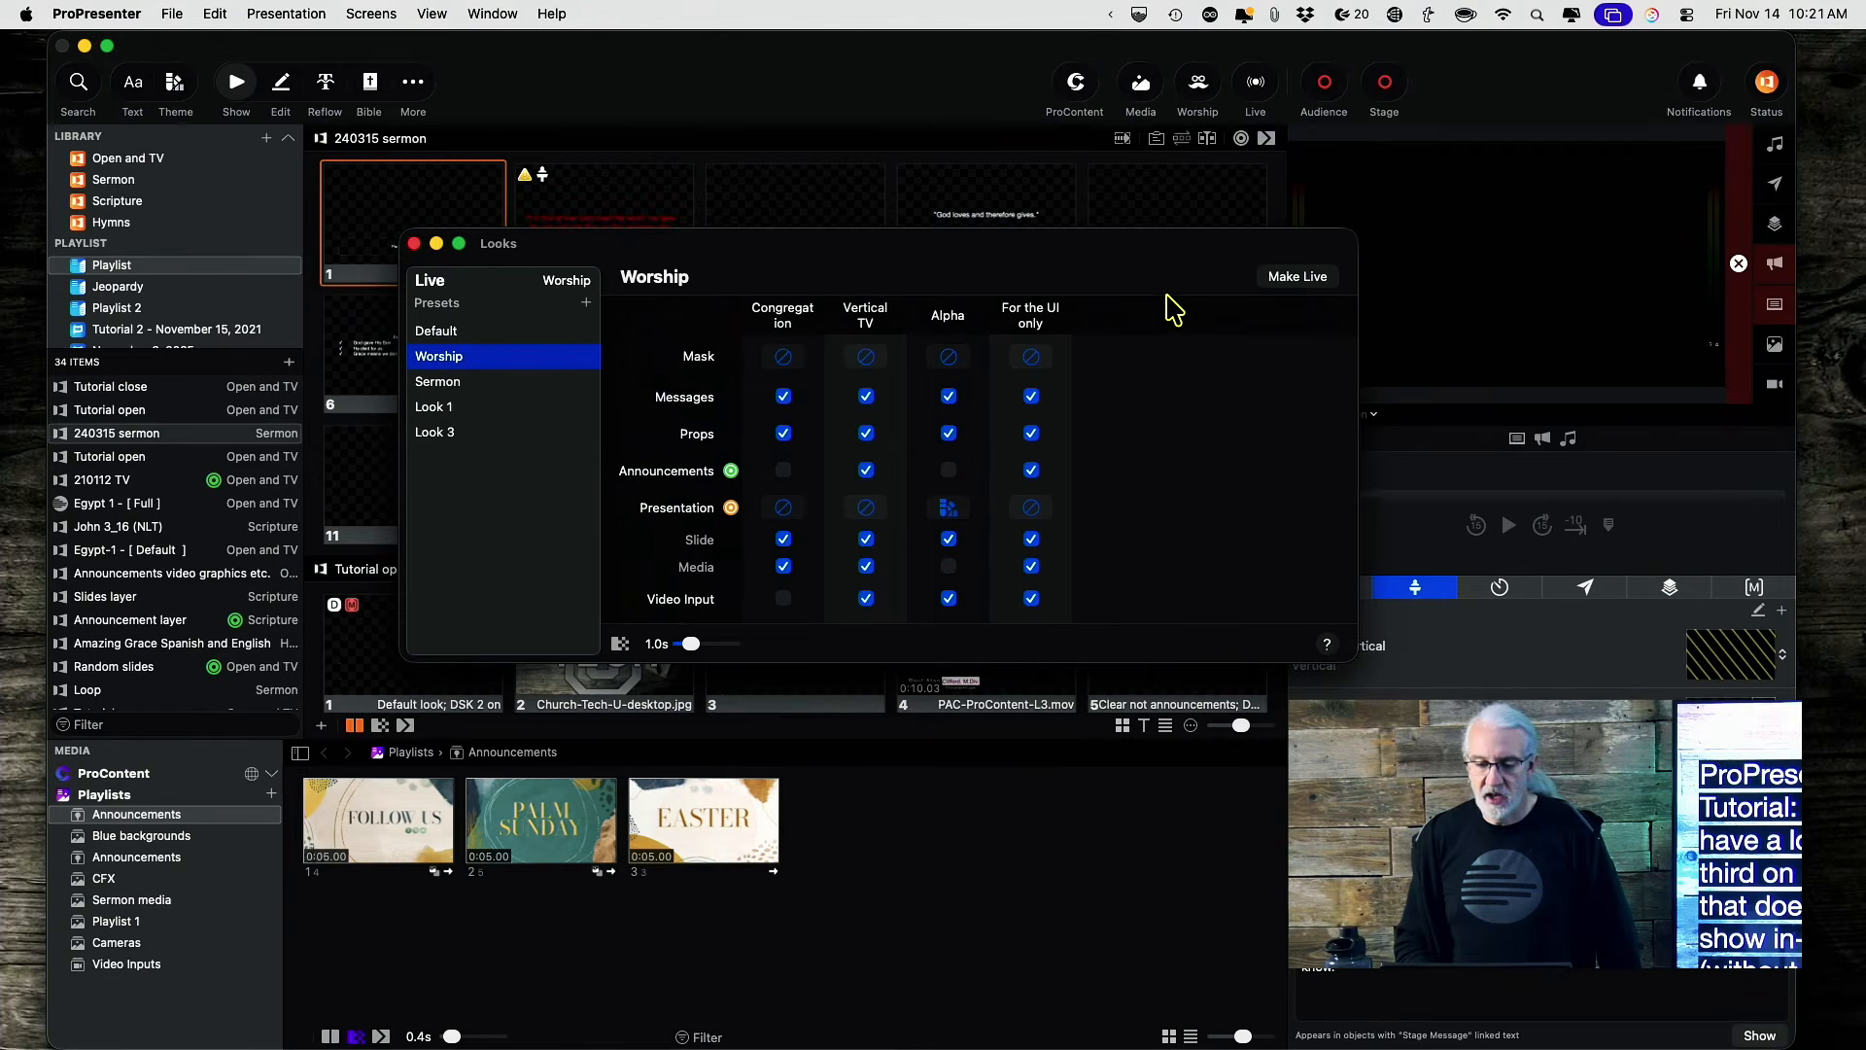
pyautogui.moveTo(1183, 275); pyautogui.dragTo(1676, 484)
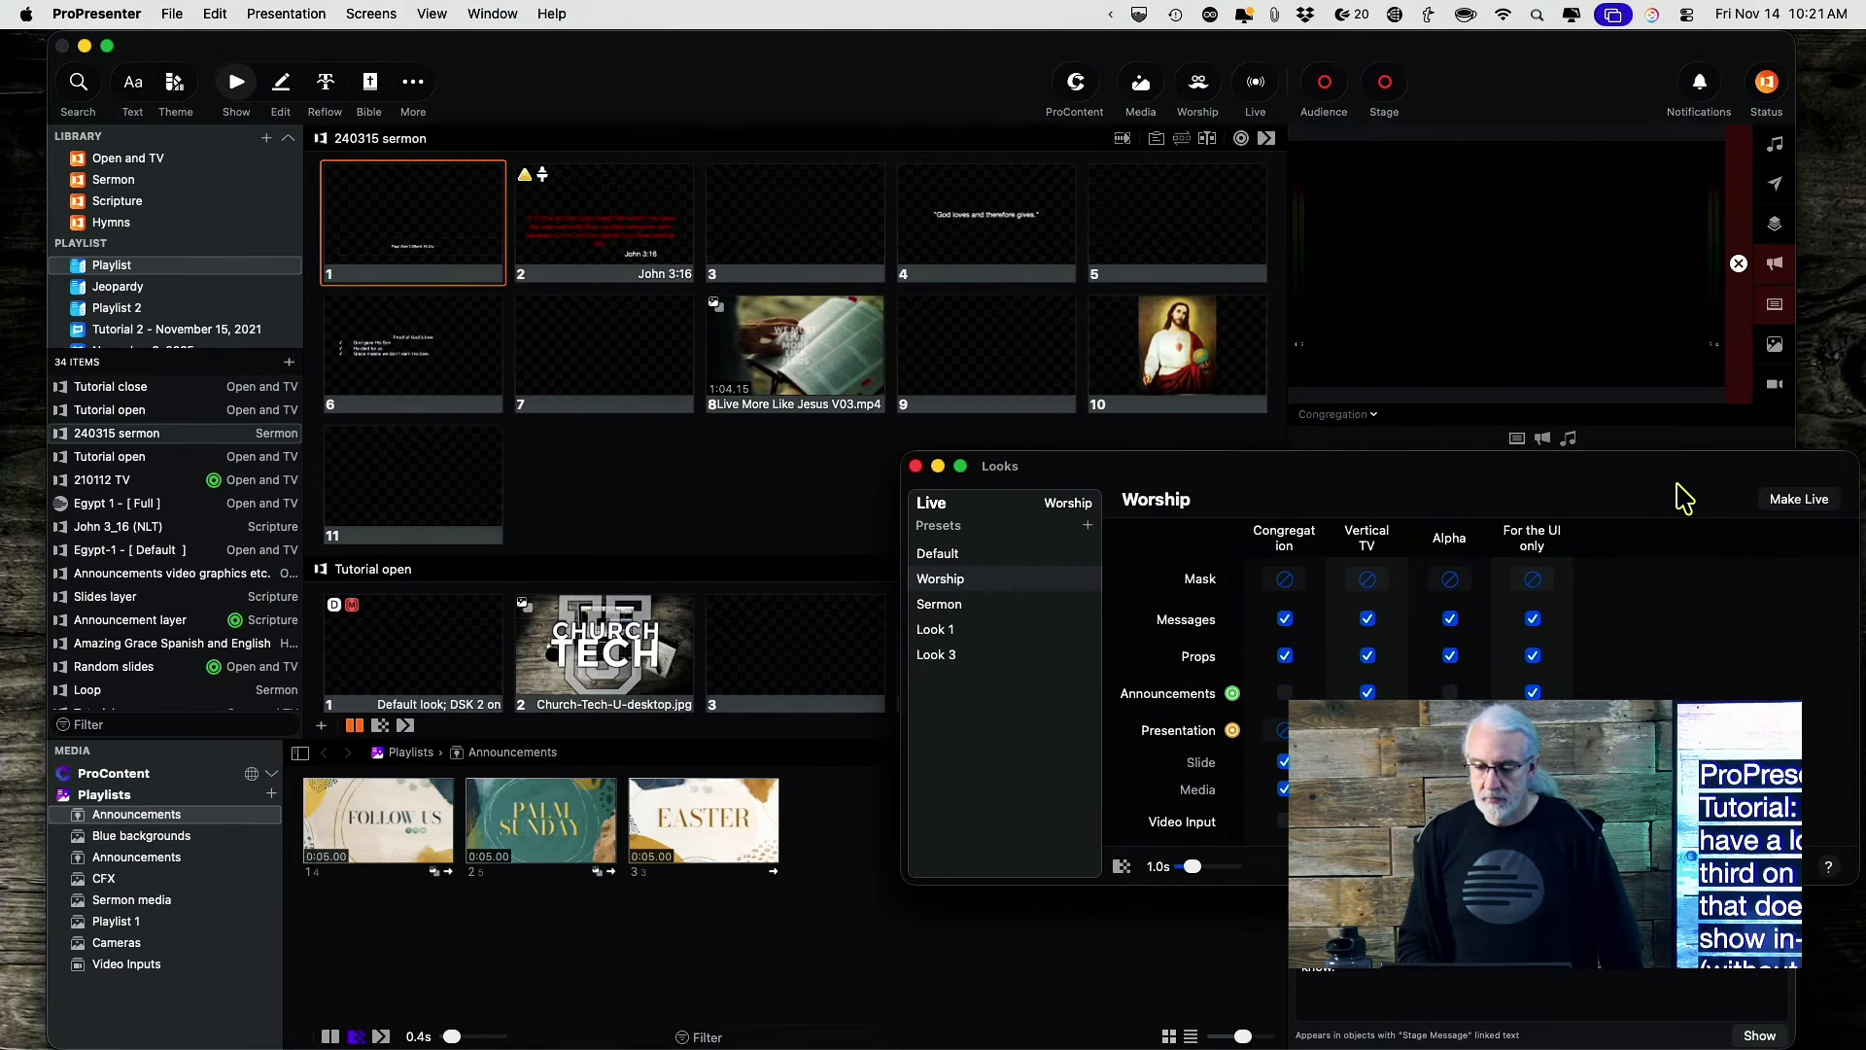
pyautogui.click(1373, 414)
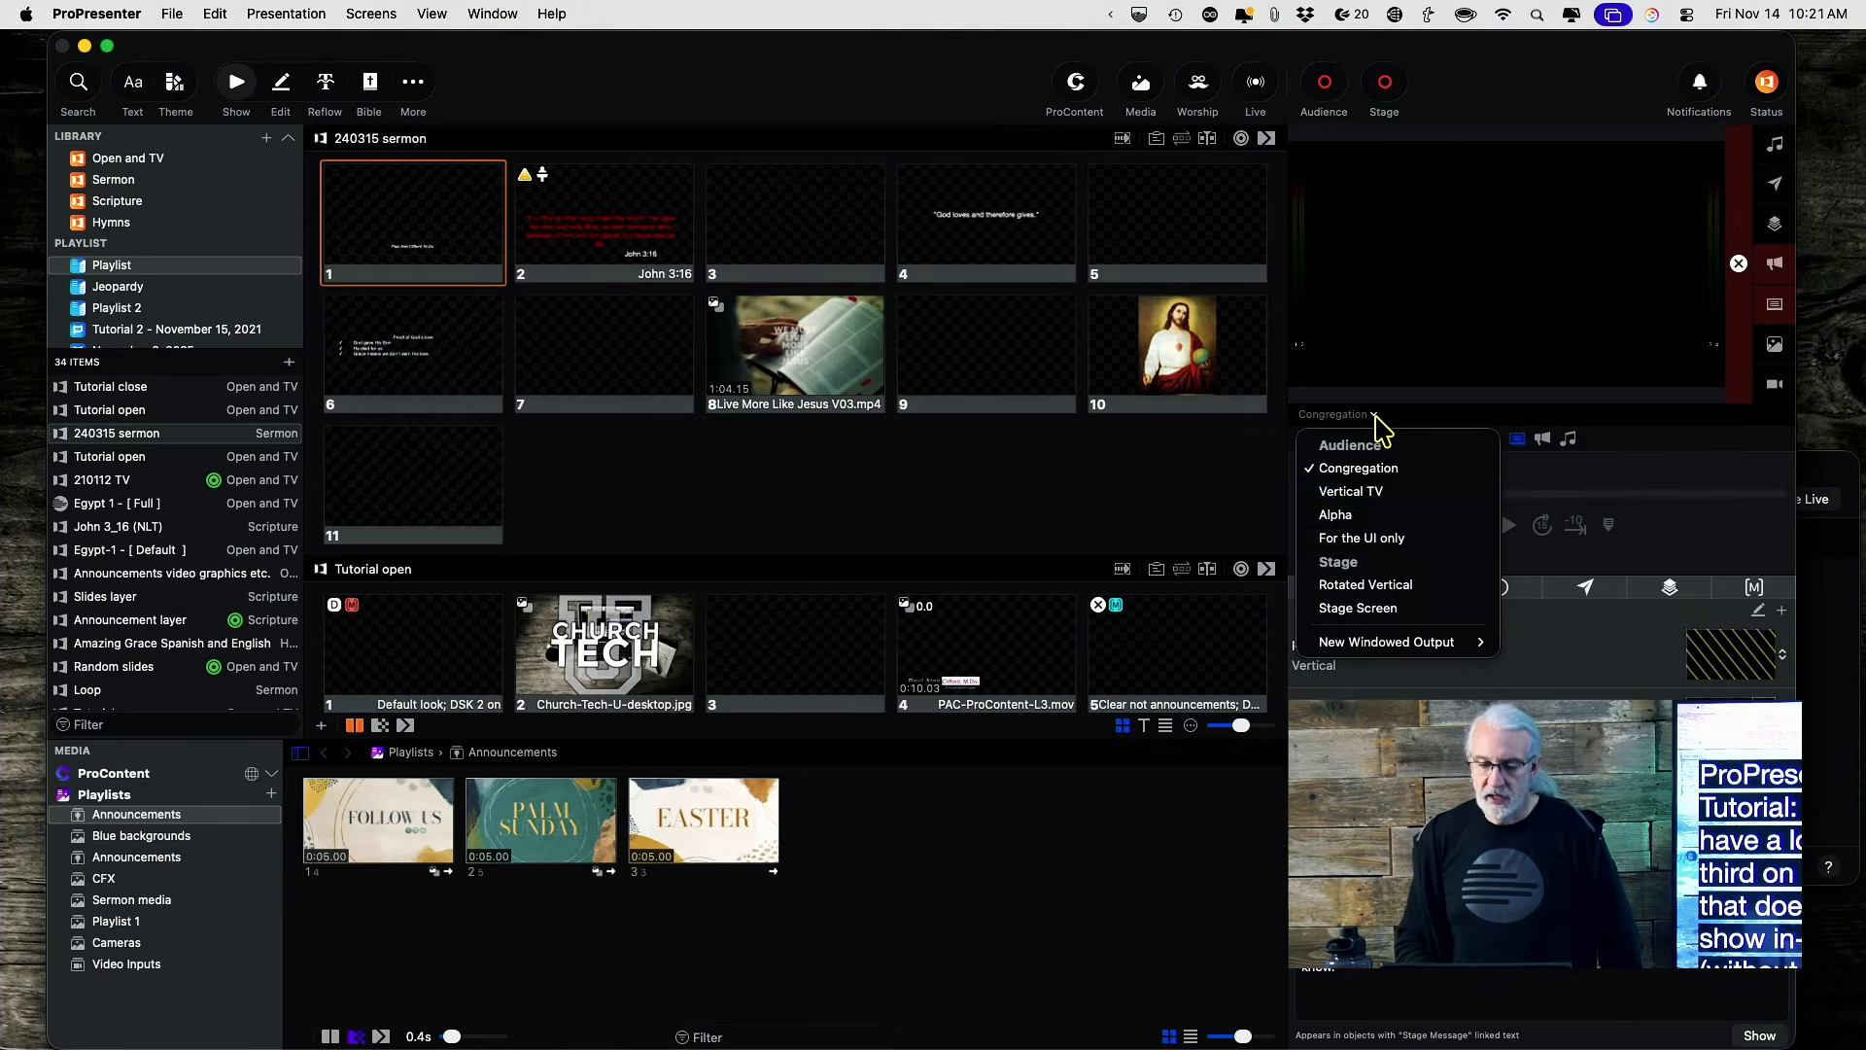
pyautogui.click(1383, 516)
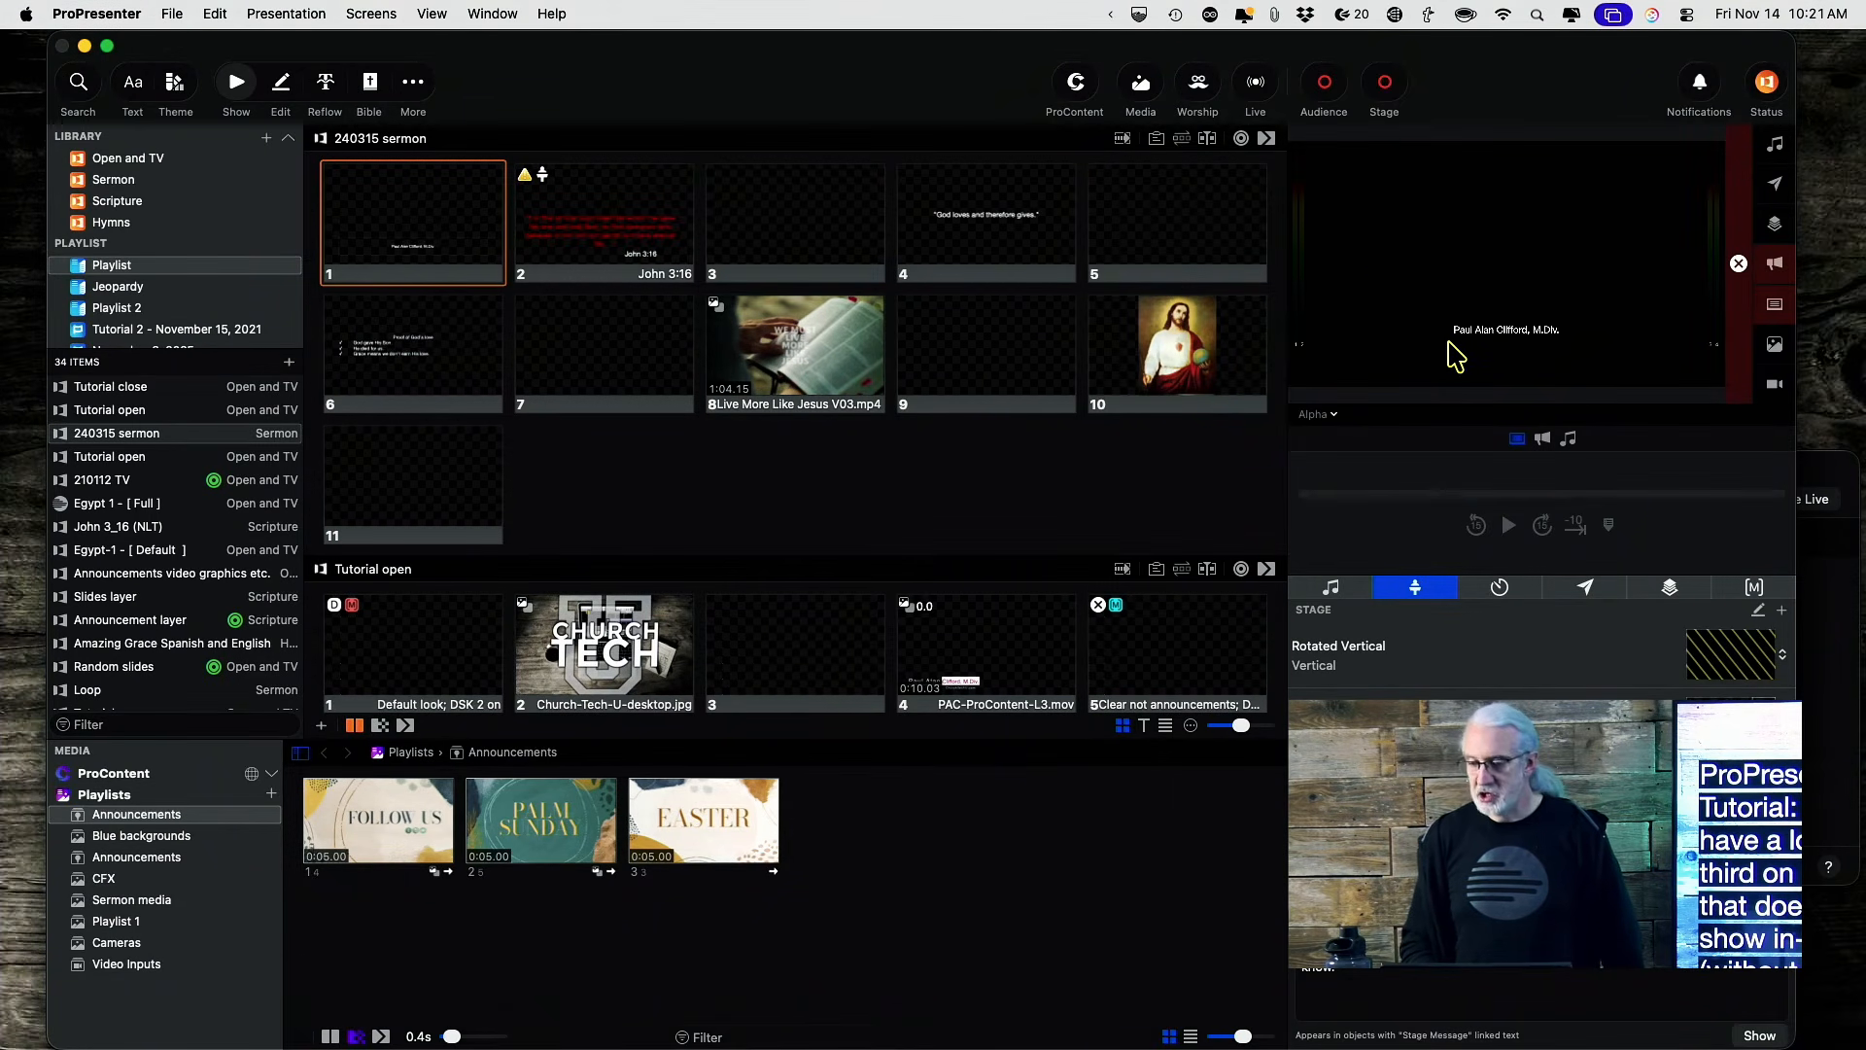
# Bring the looks editor back to the front showing the Worship look.
pyautogui.click(1815, 474)
pyautogui.click(1286, 577)
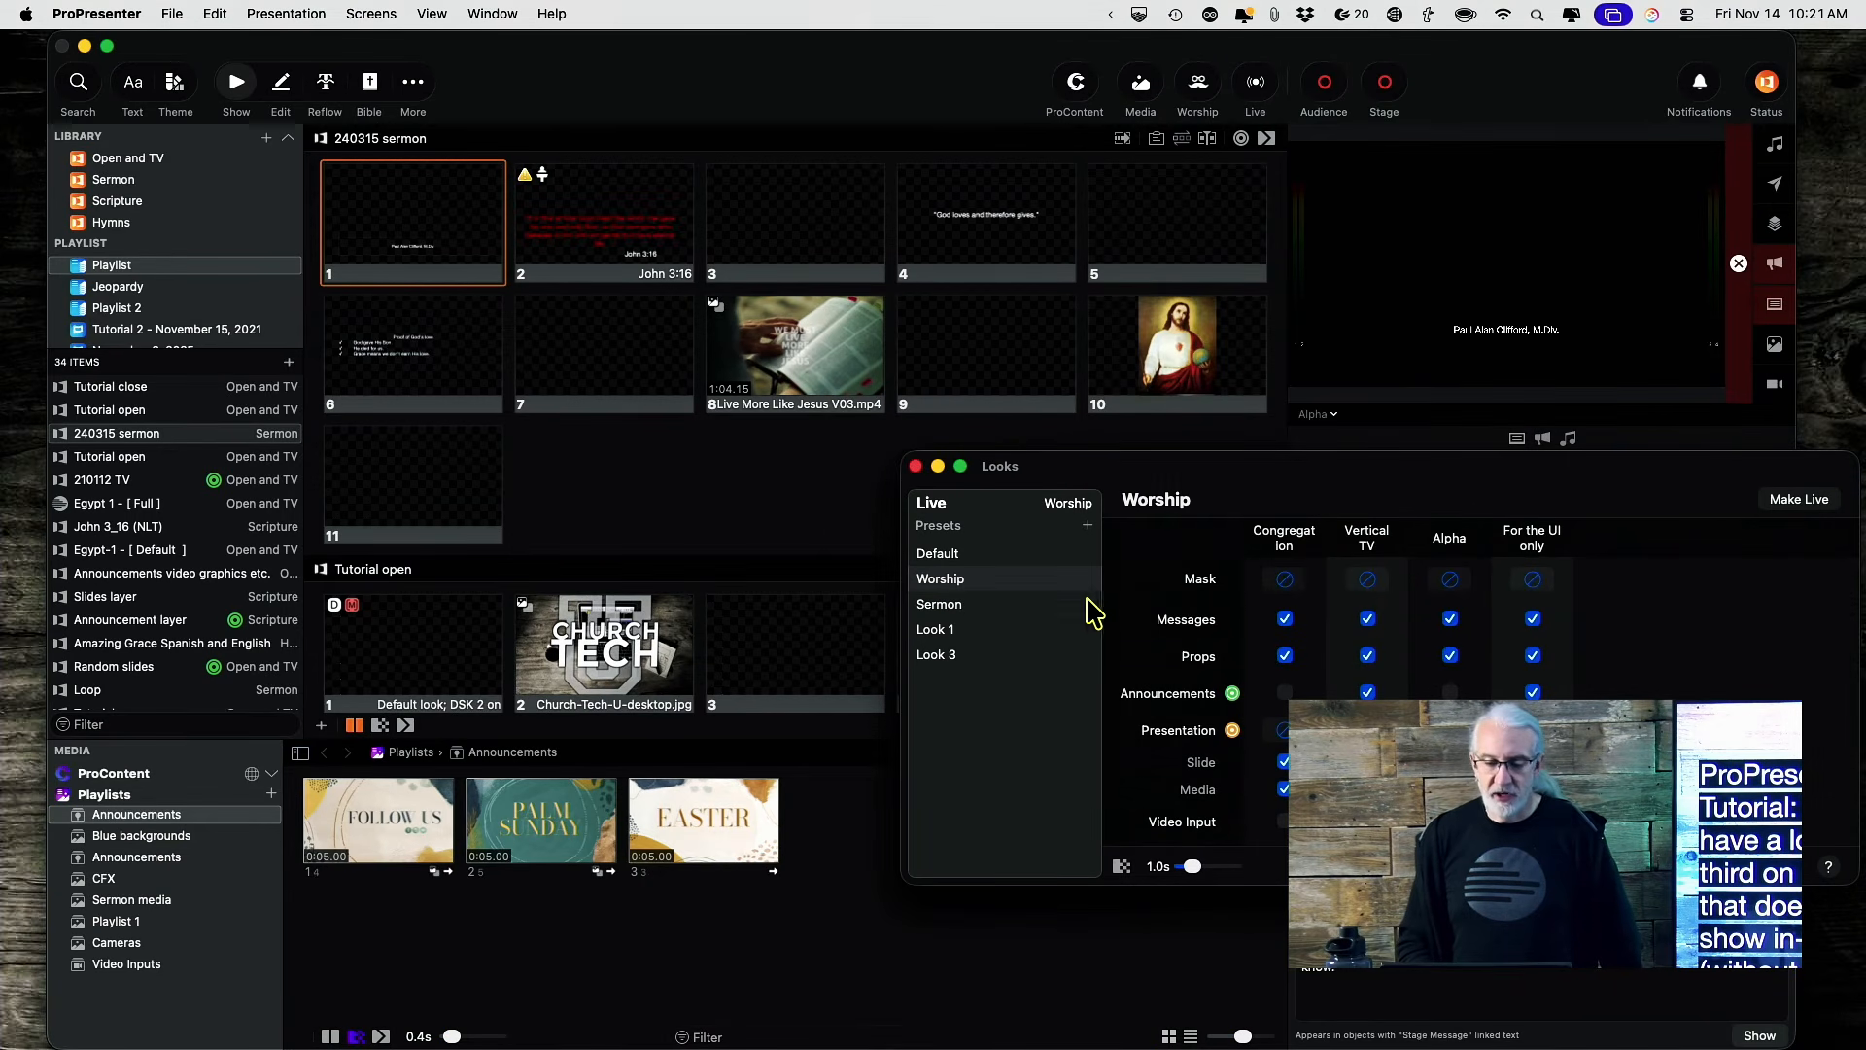
# Review the Default and Sermon looks, reselect Worship, and send the John 3:16 slide live.
pyautogui.doubleClick(943, 556)
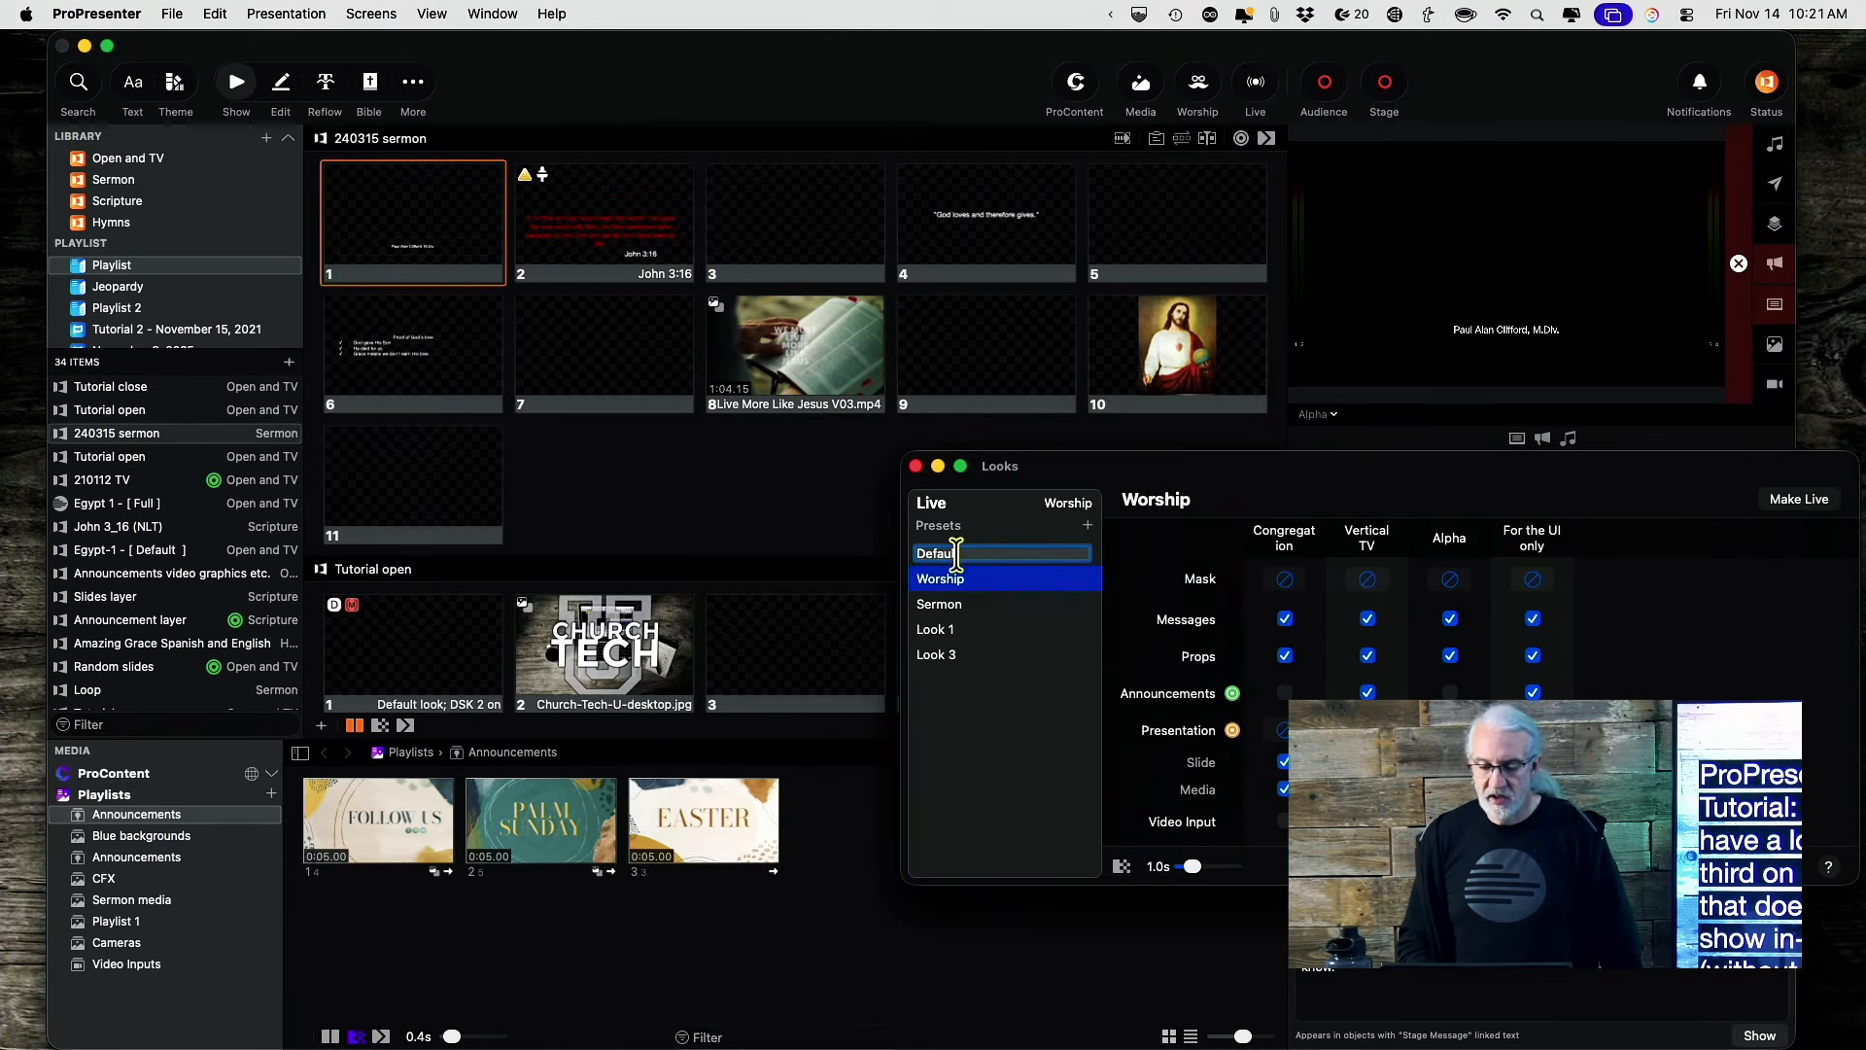
pyautogui.click(977, 576)
pyautogui.click(974, 554)
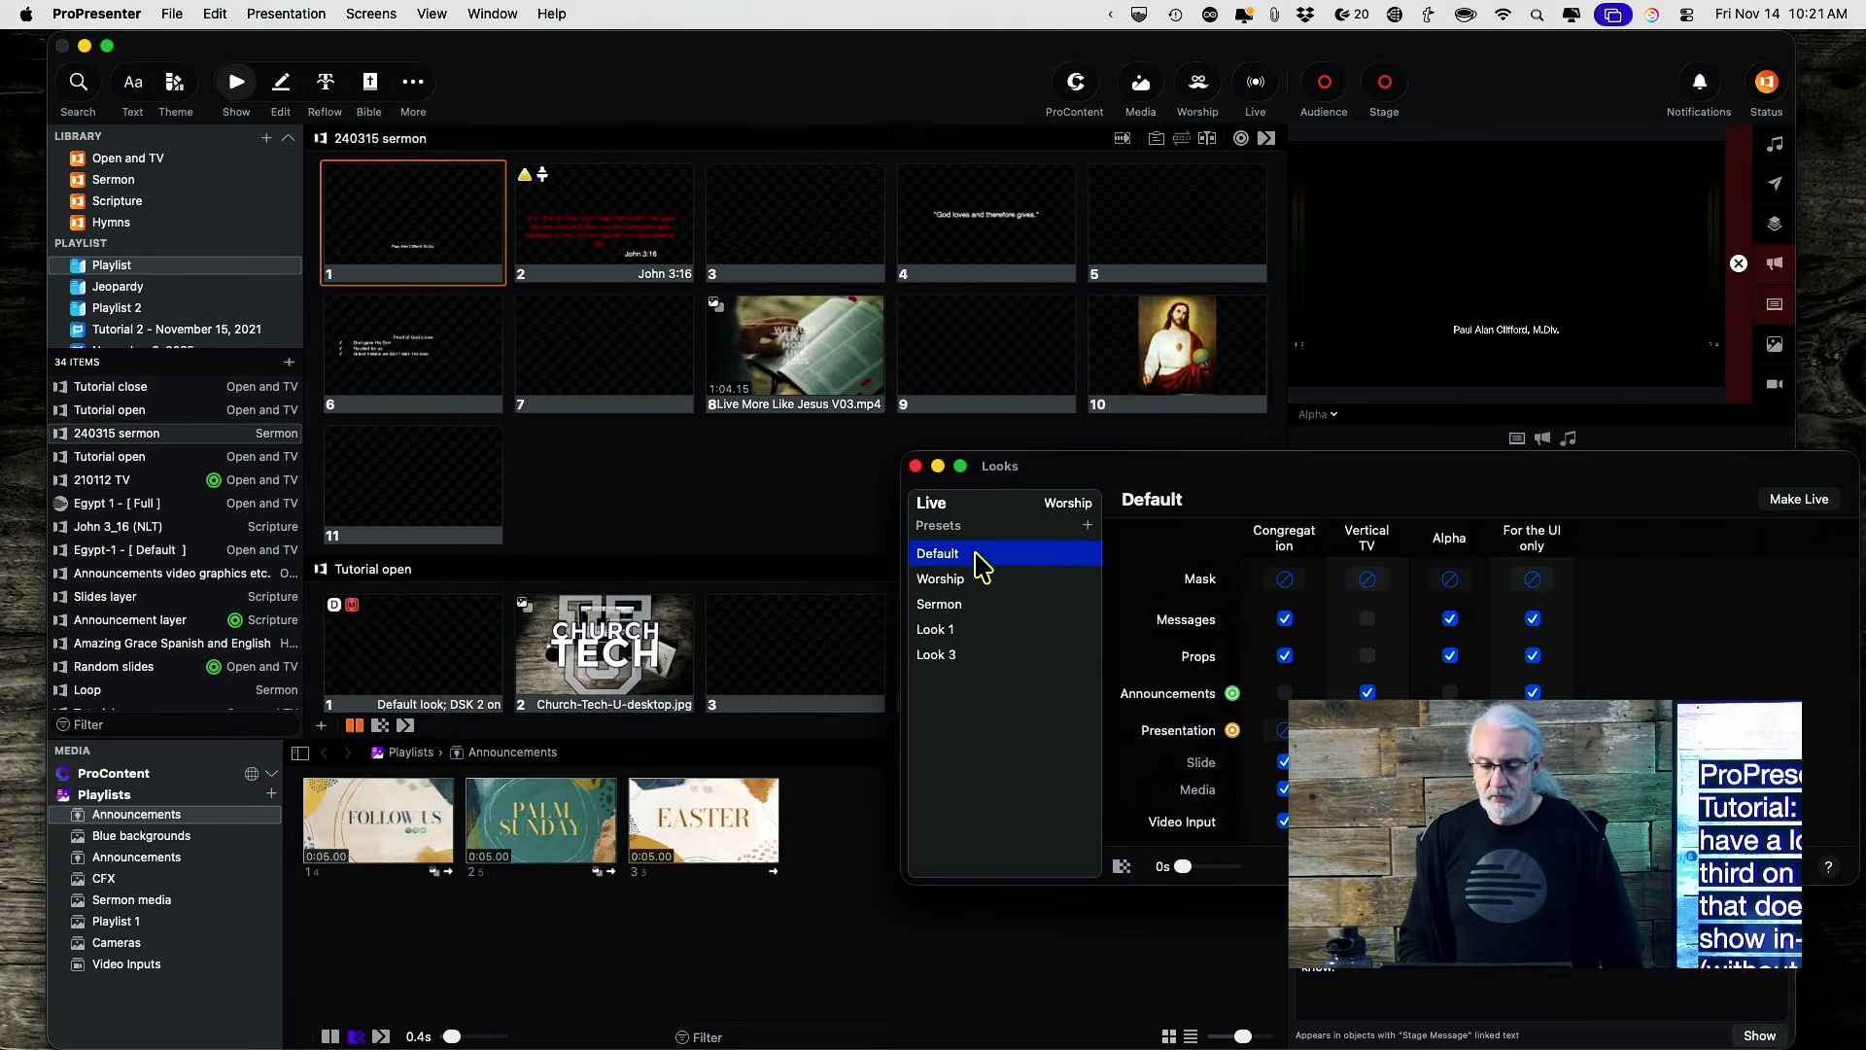
pyautogui.moveTo(1478, 500); pyautogui.dragTo(1277, 306)
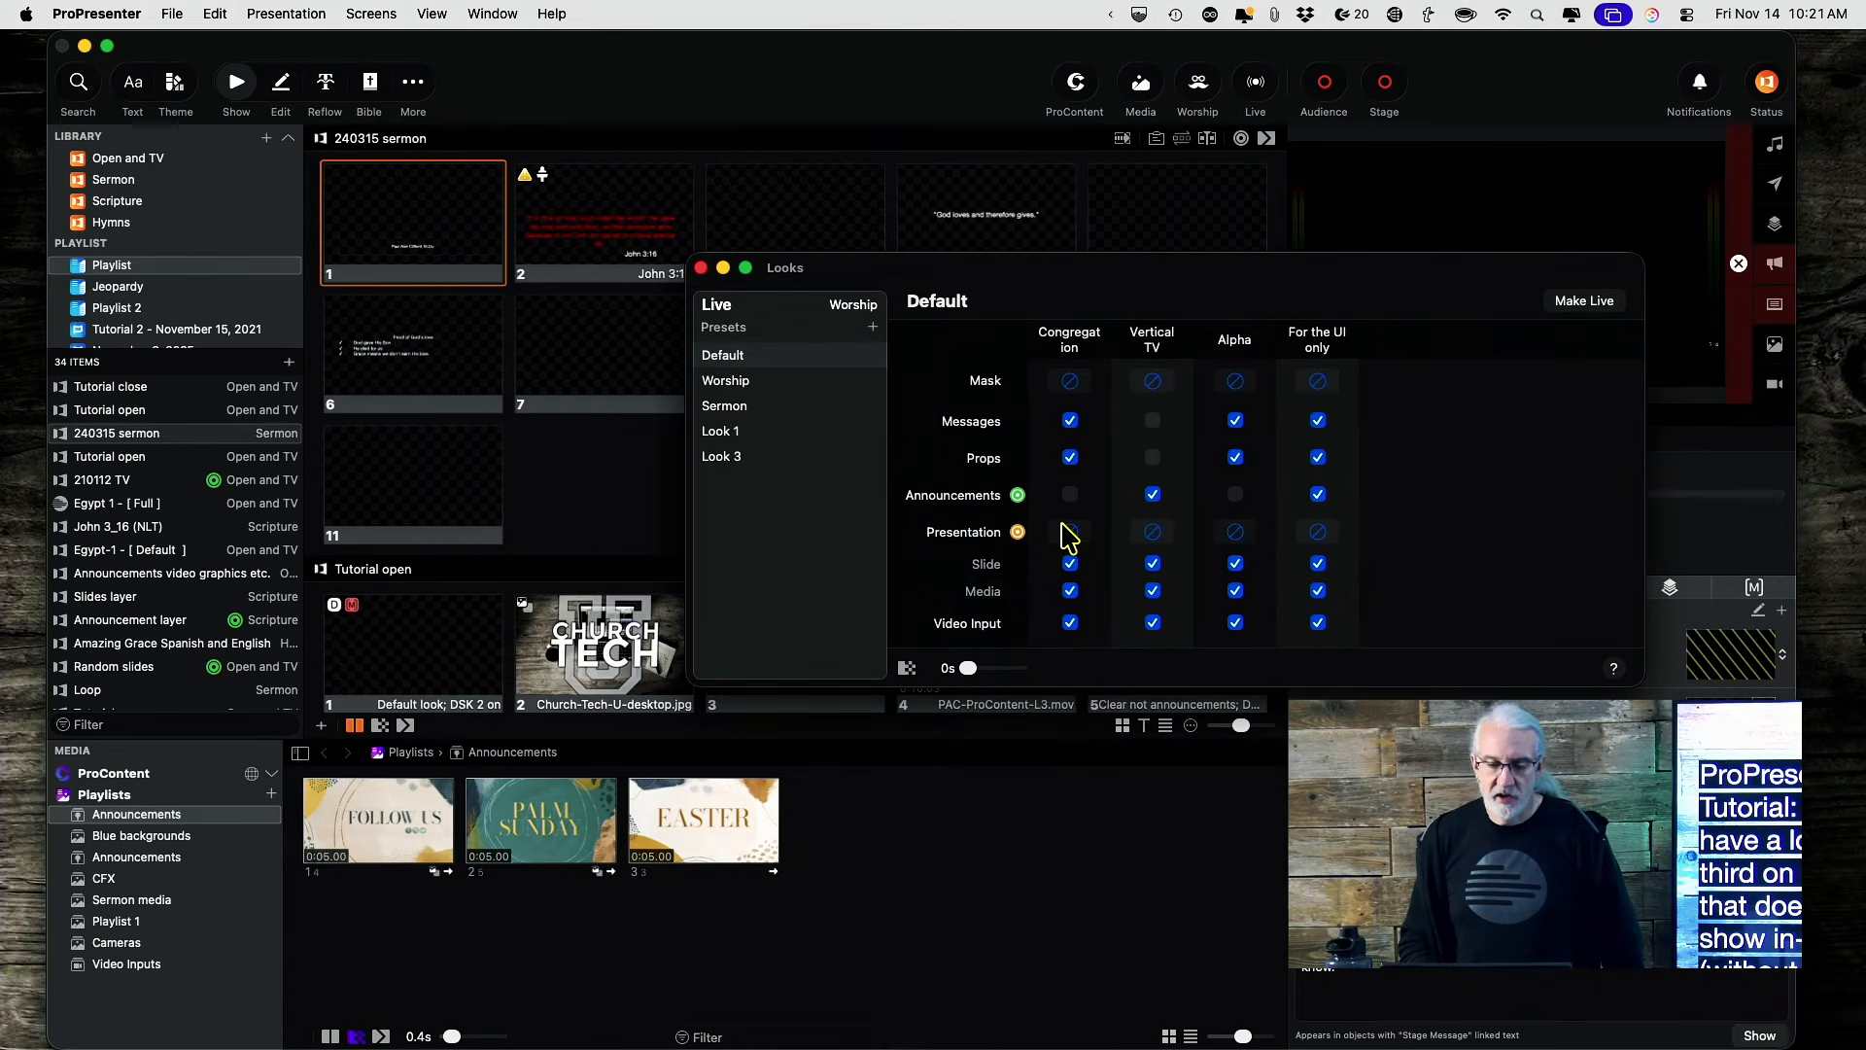
pyautogui.doubleClick(732, 409)
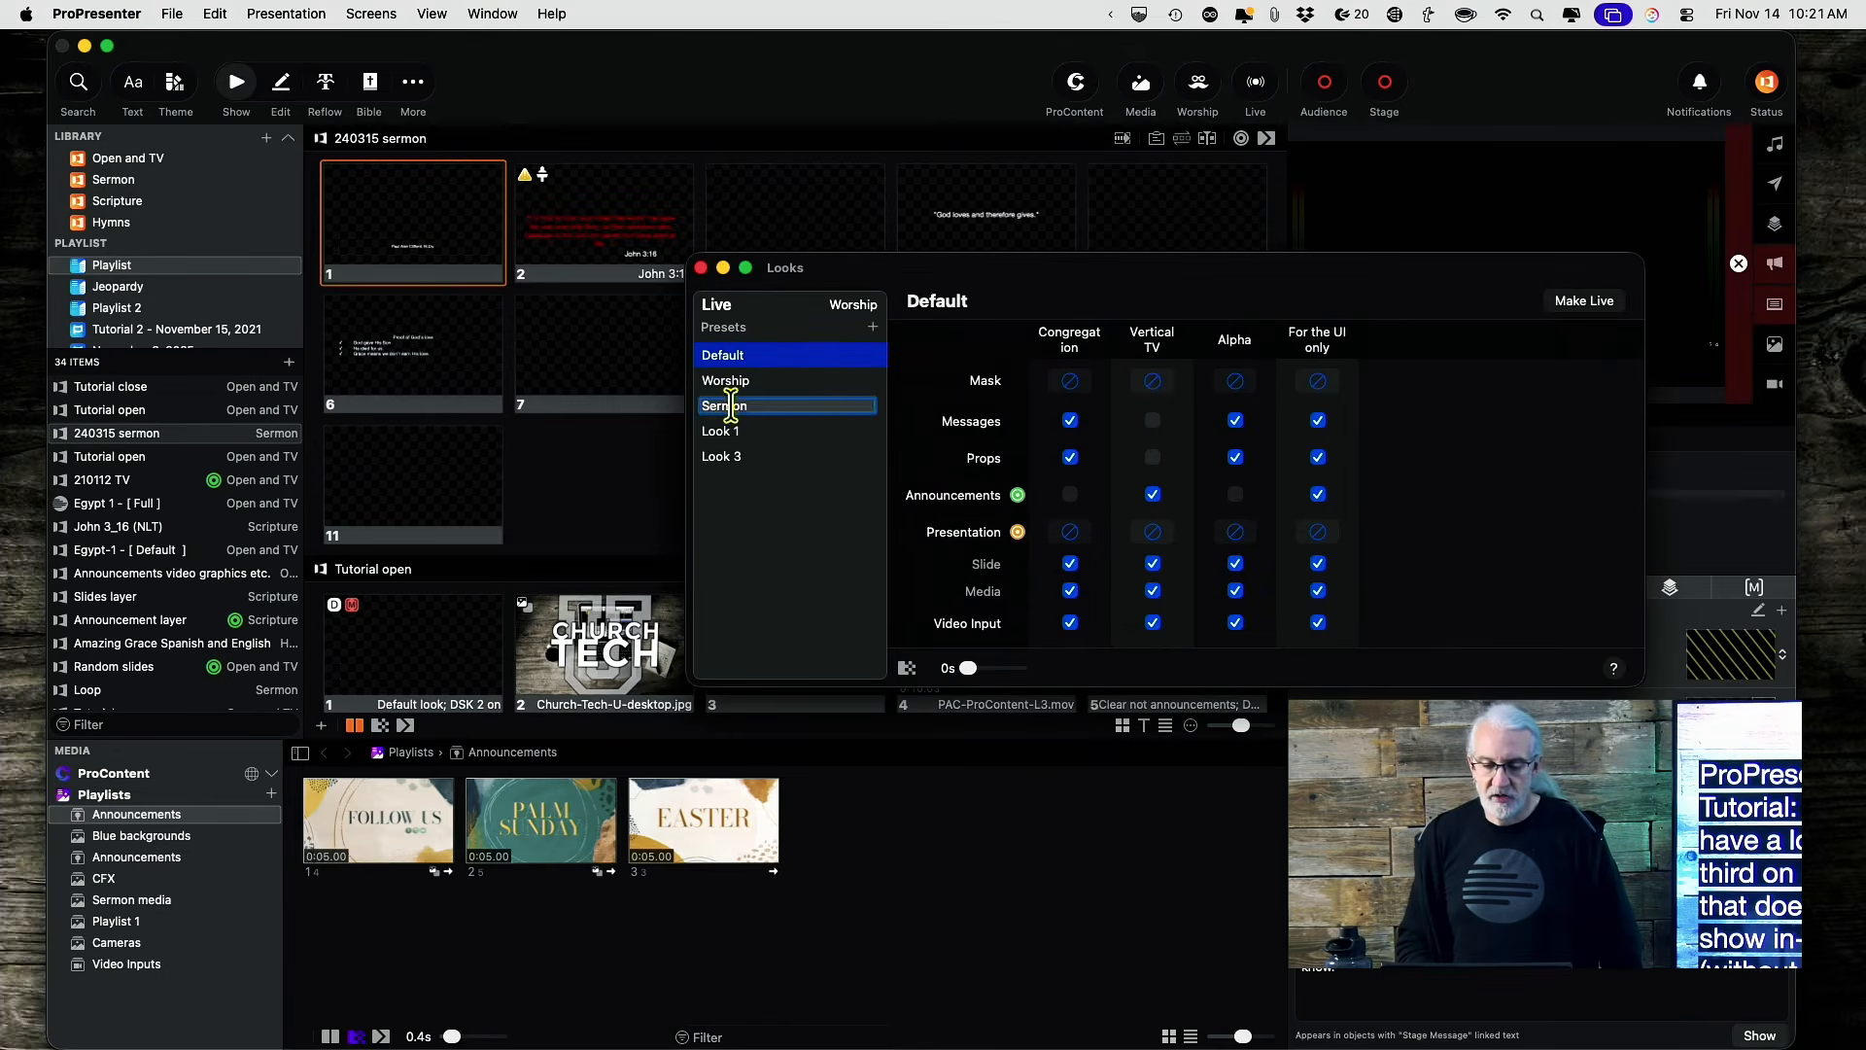
pyautogui.click(731, 385)
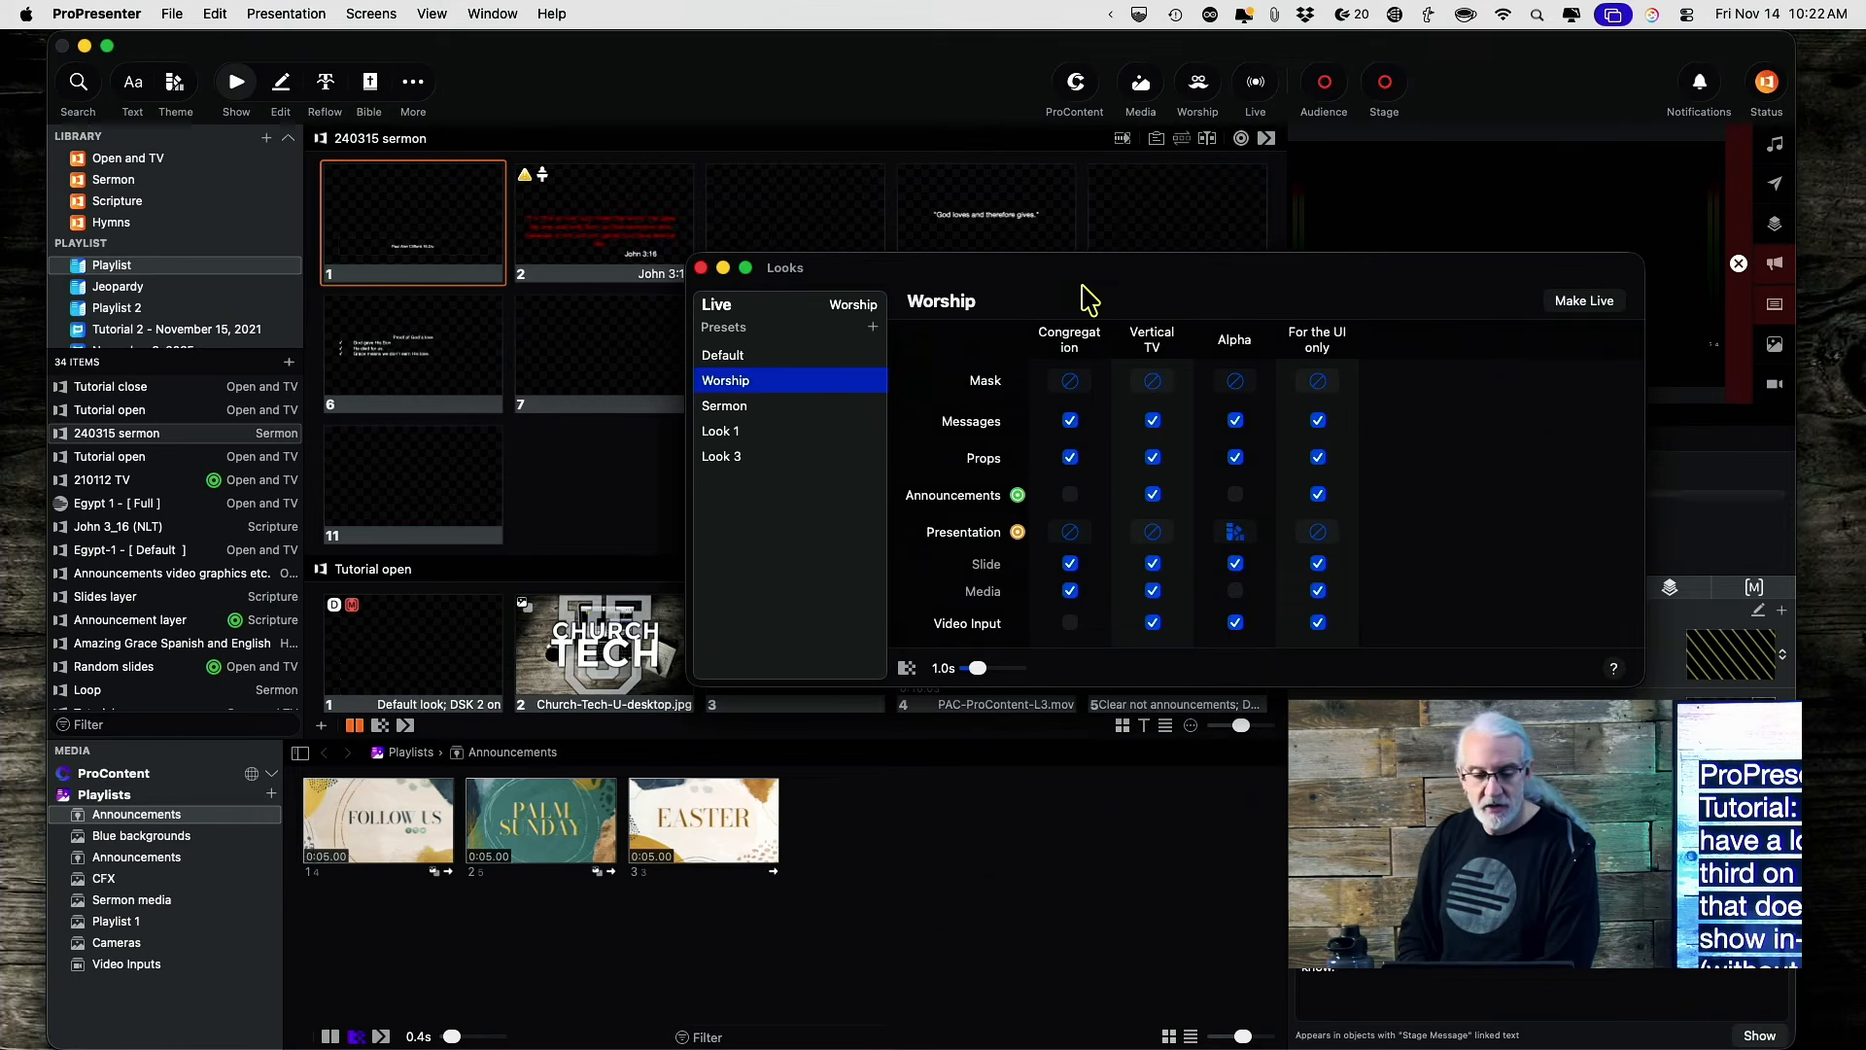
pyautogui.moveTo(1084, 292); pyautogui.dragTo(1507, 366)
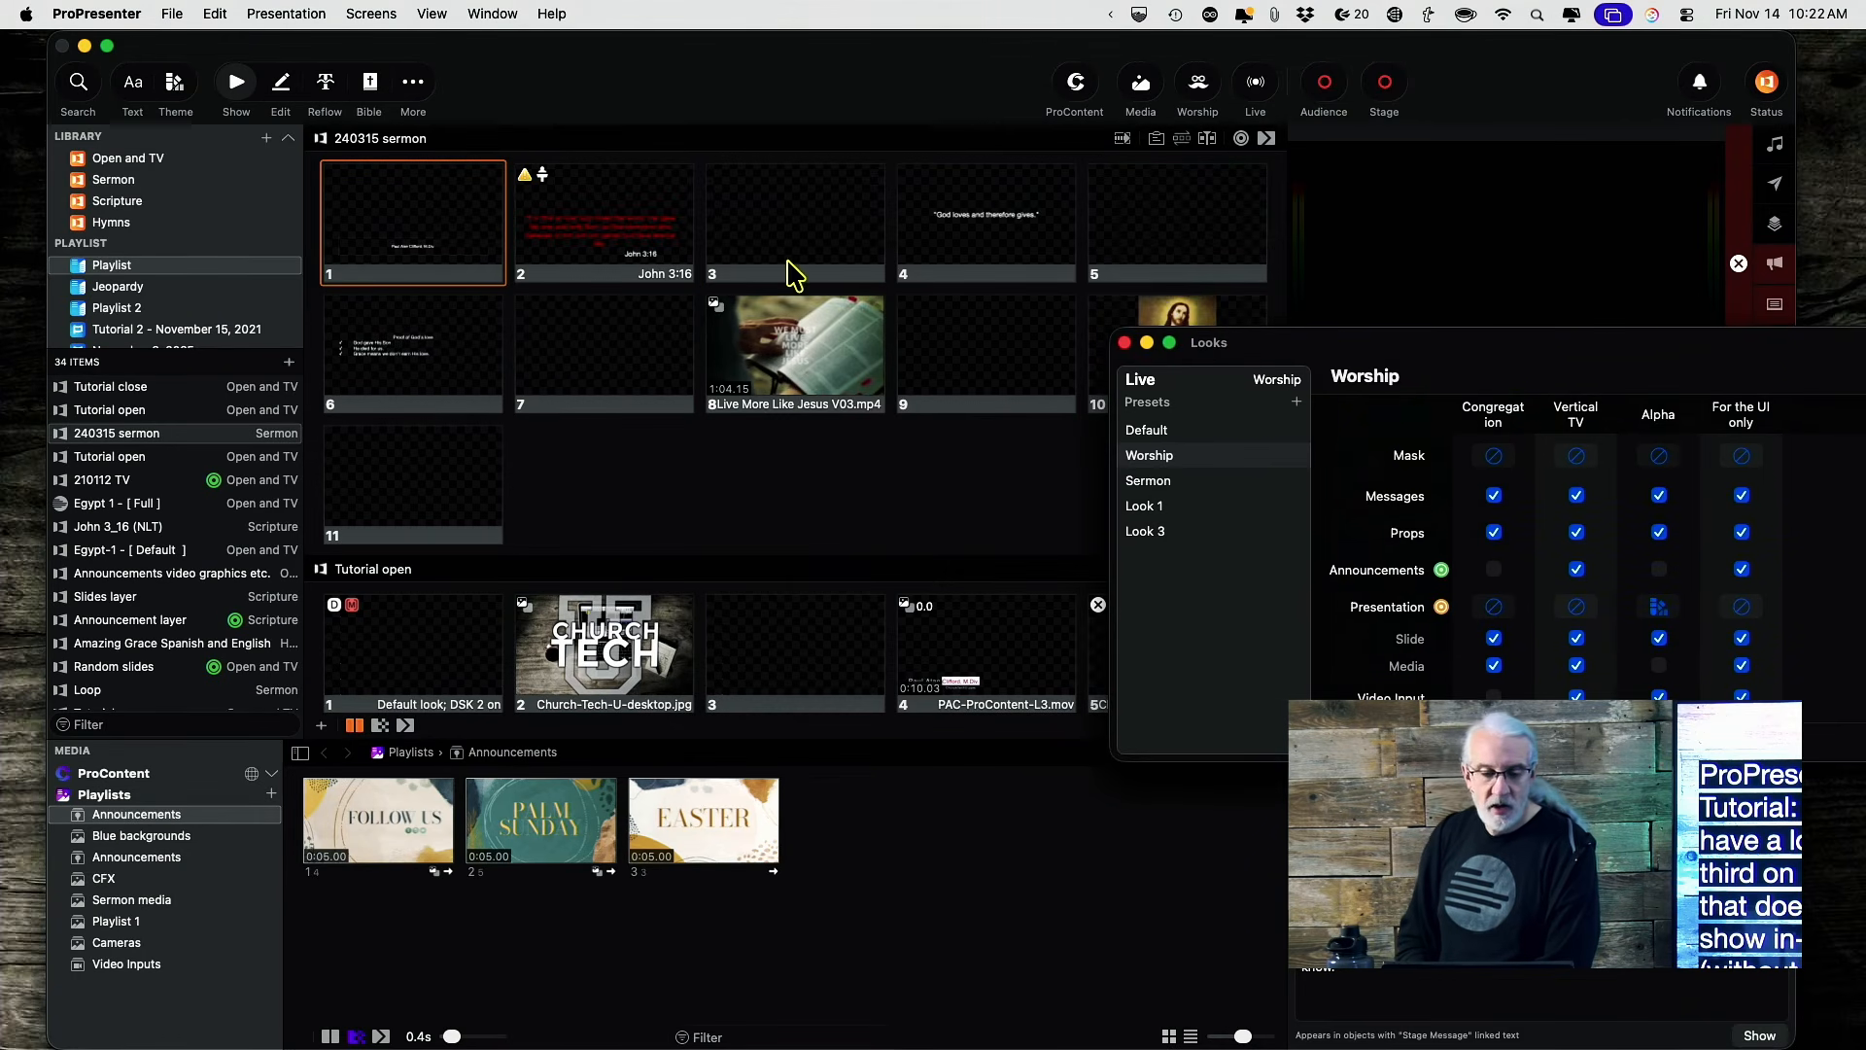
pyautogui.click(601, 248)
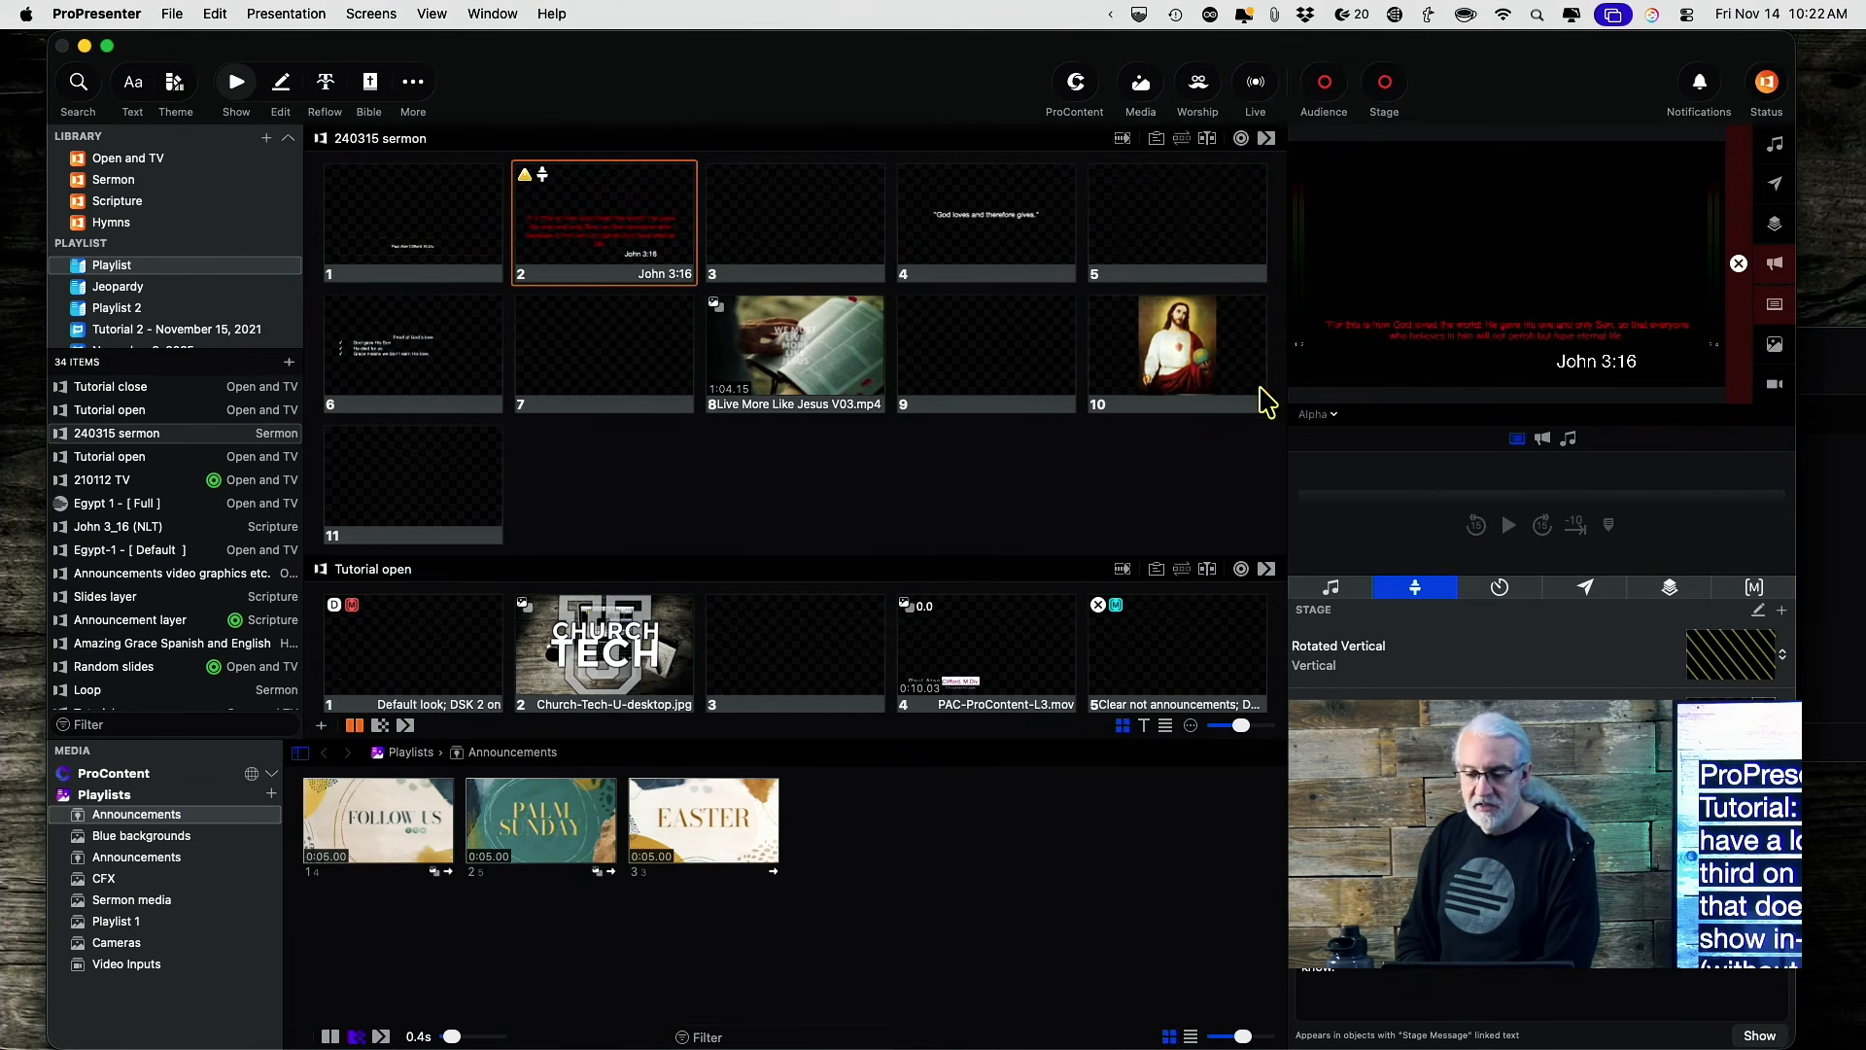
# Send sermon slides 4 and 6 live, then slide 1 with the speaker's name.
pyautogui.click(962, 251)
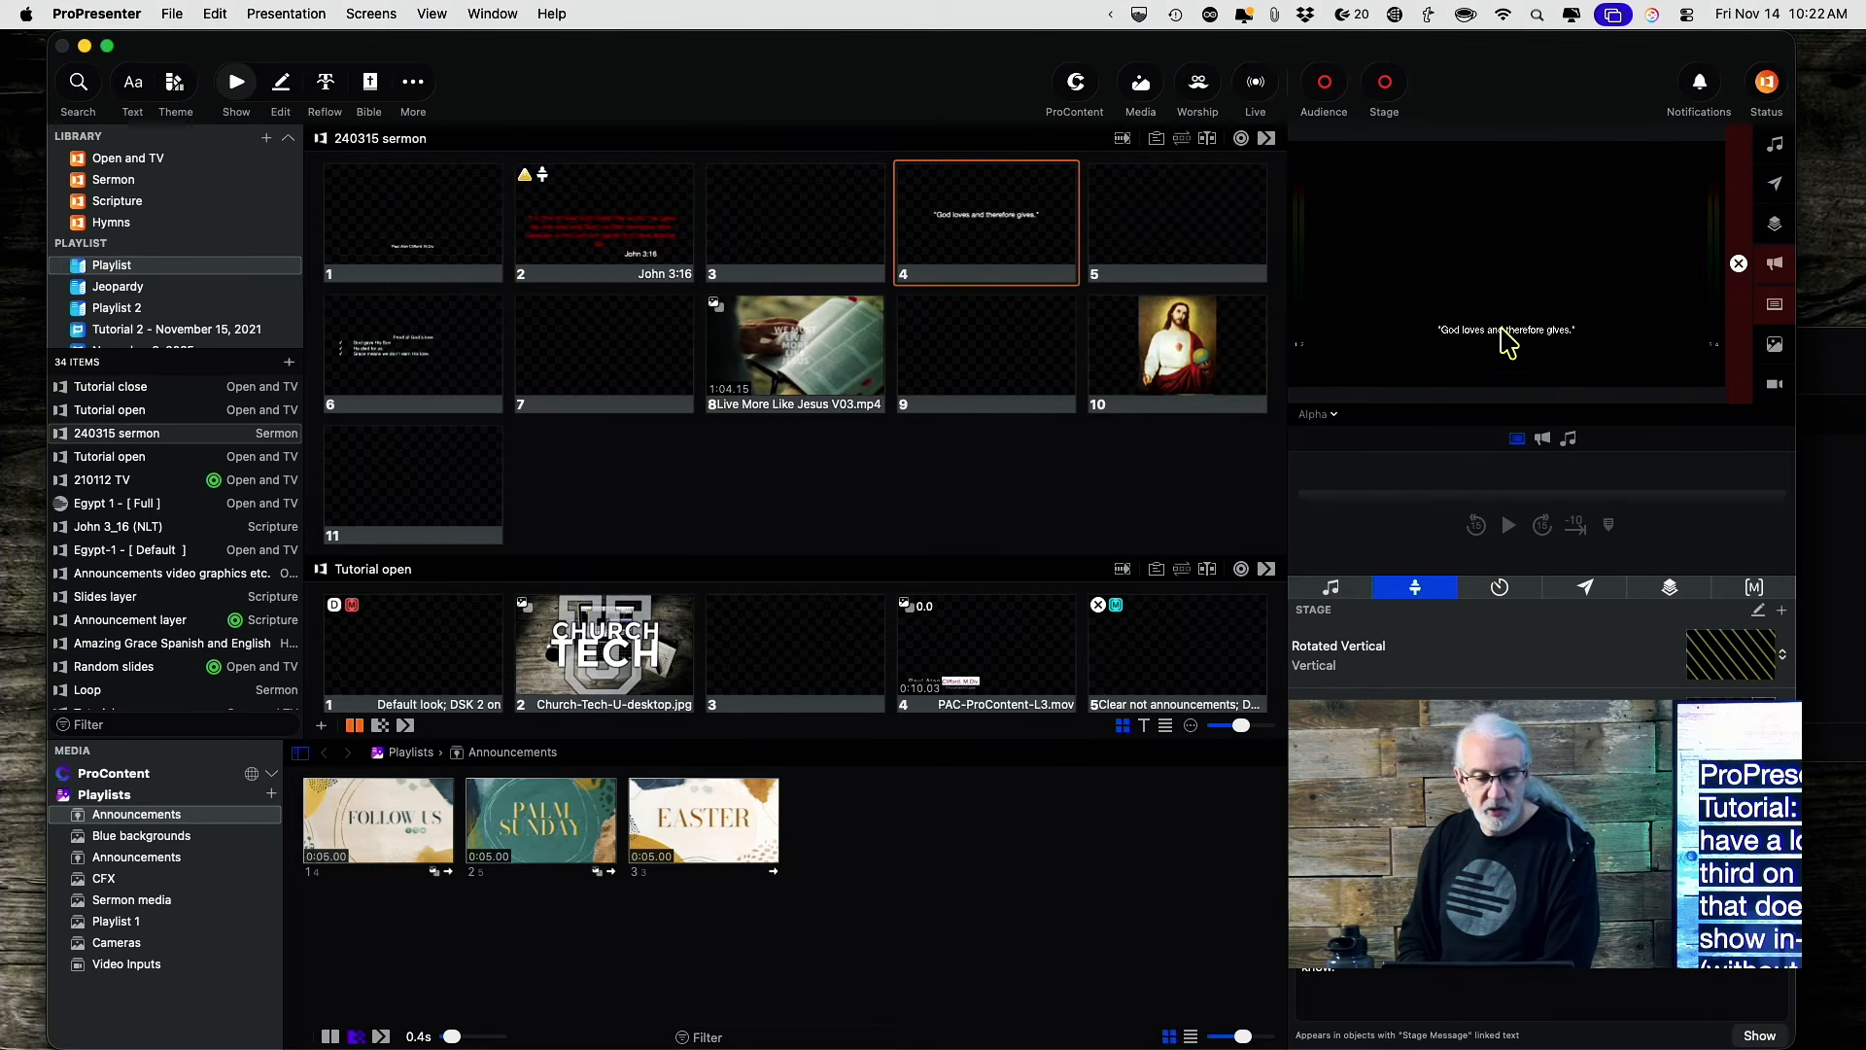
pyautogui.click(437, 376)
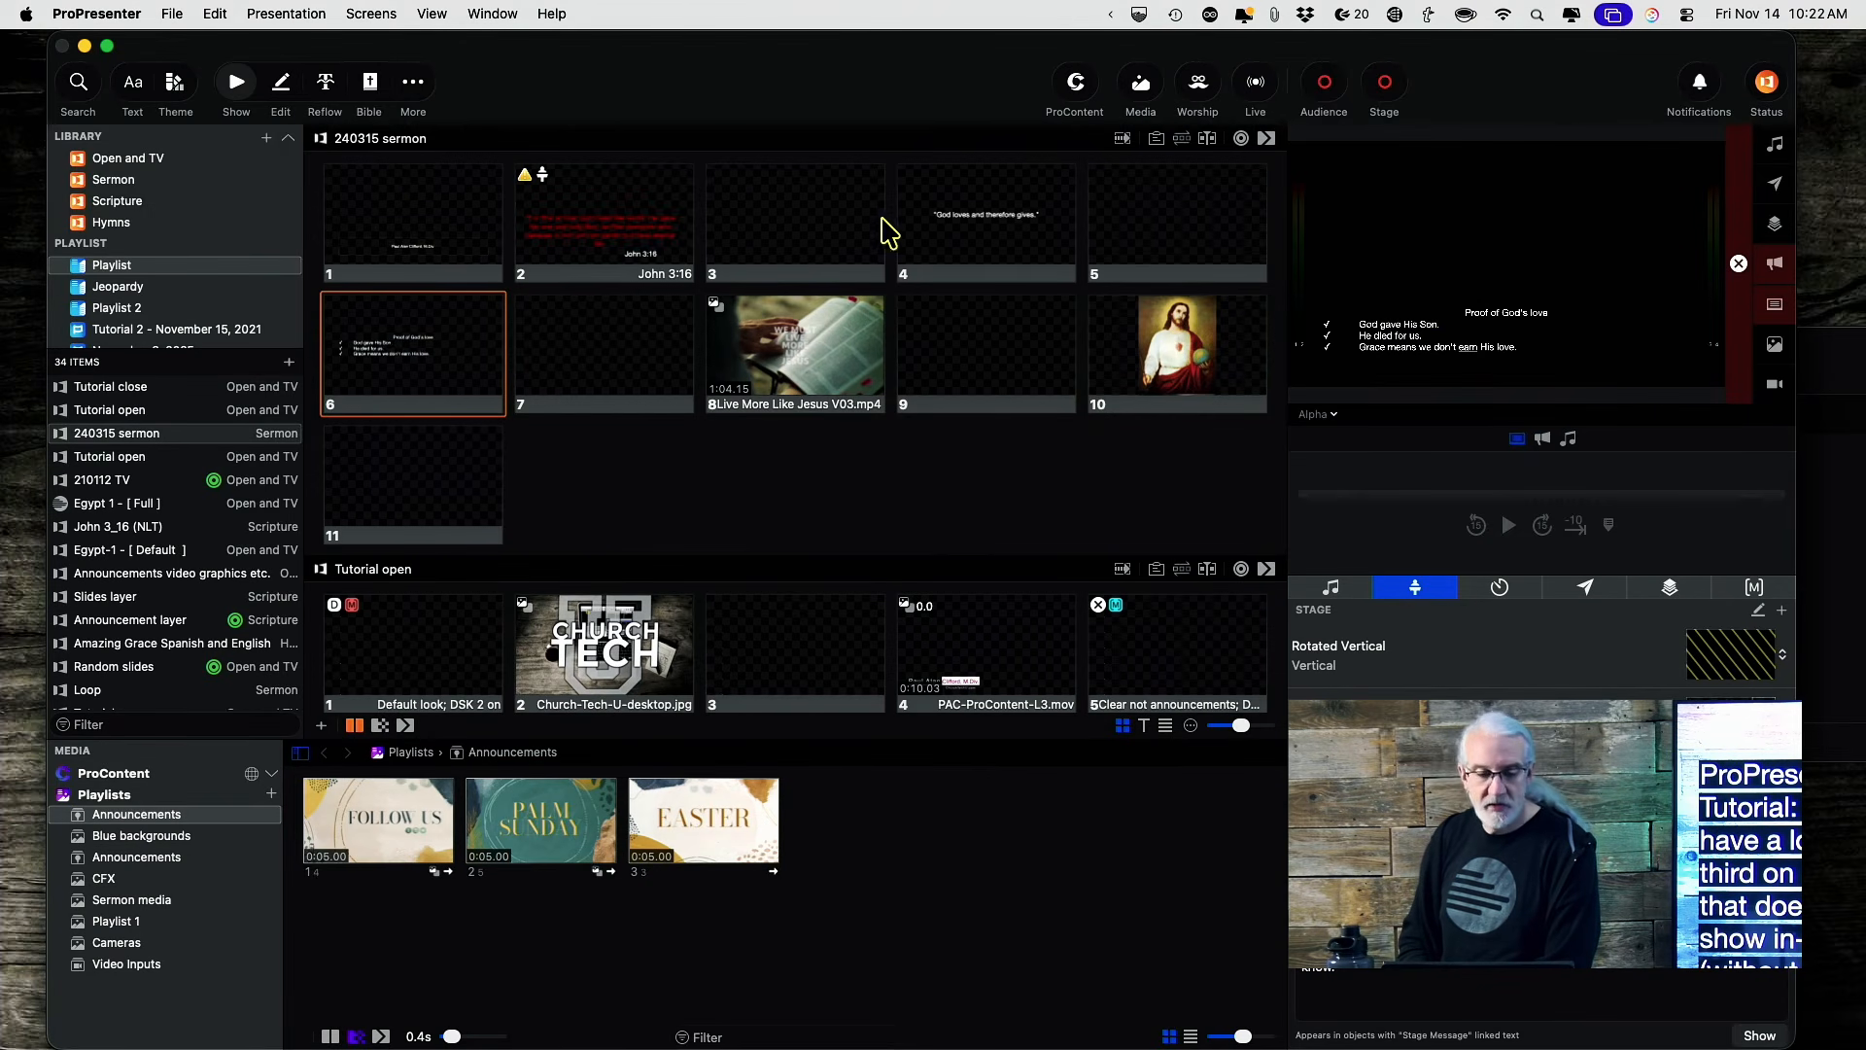
pyautogui.click(462, 240)
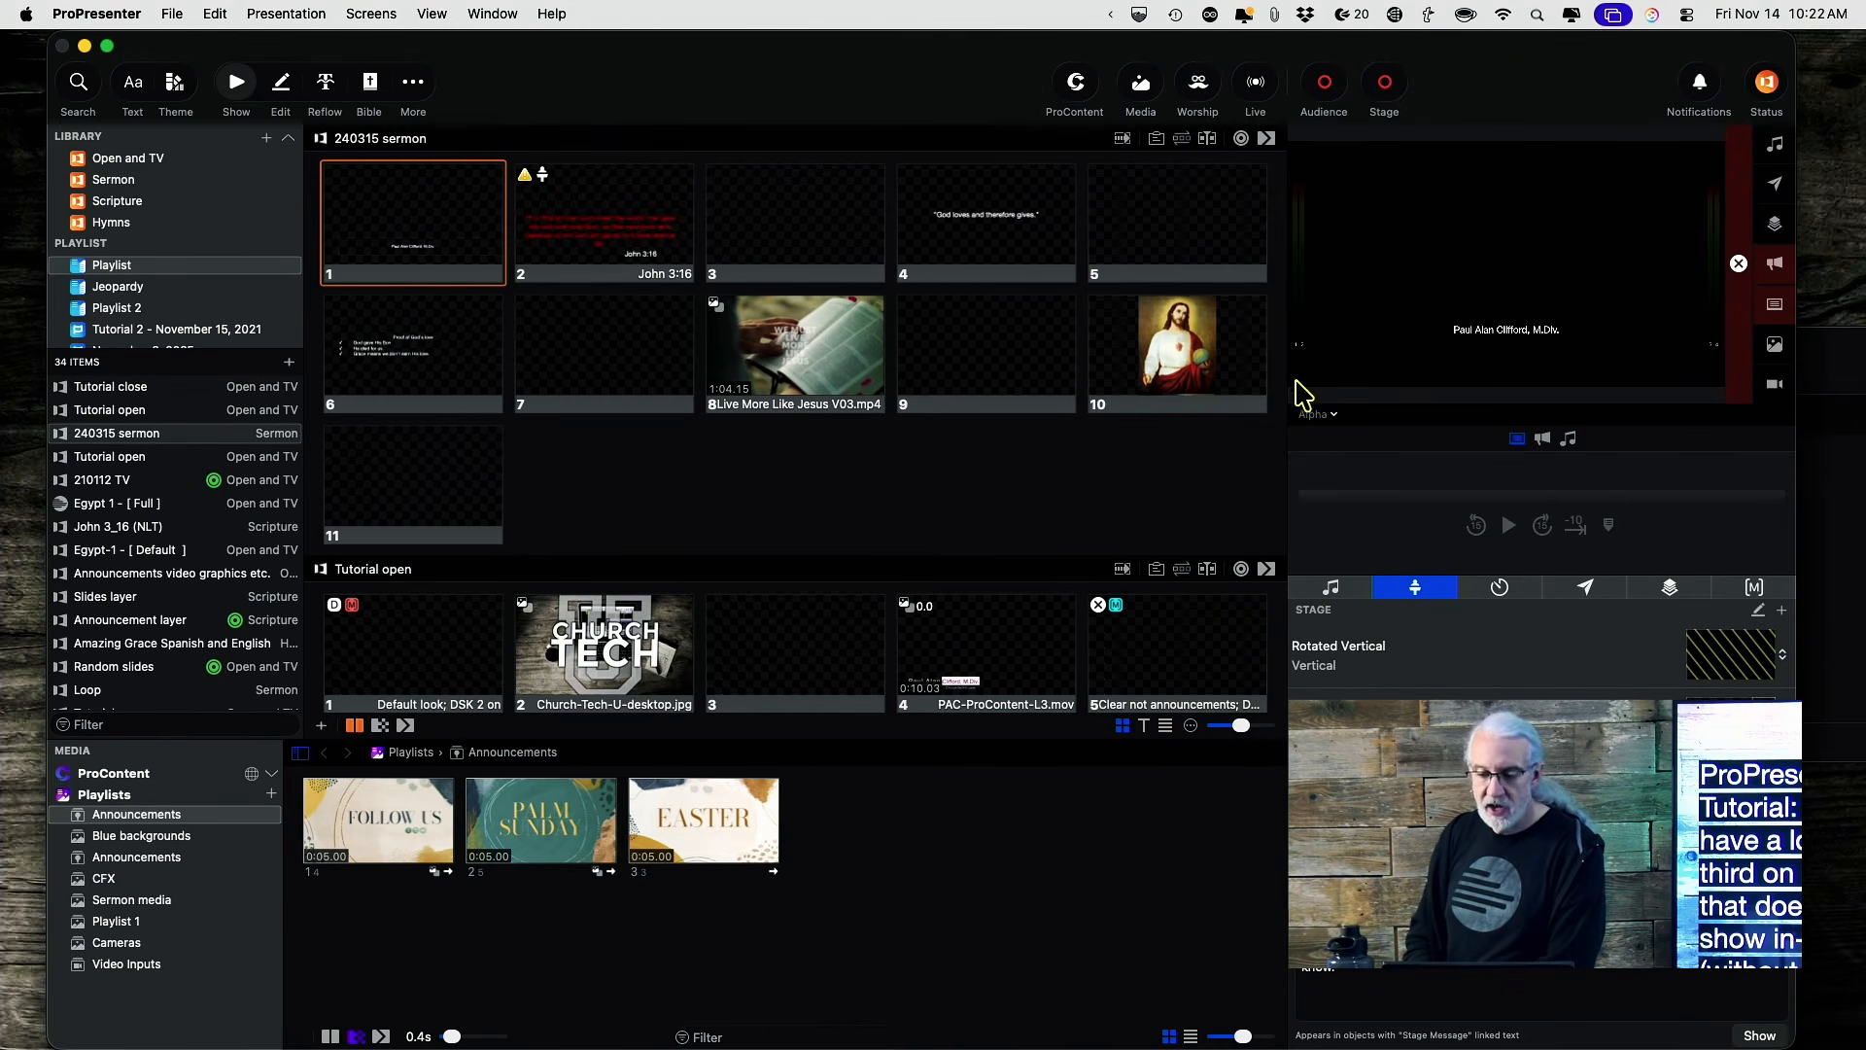
# Preview Congregation and send John 3:16, slide 4, and the Proof of God's love slide live.
pyautogui.click(1332, 415)
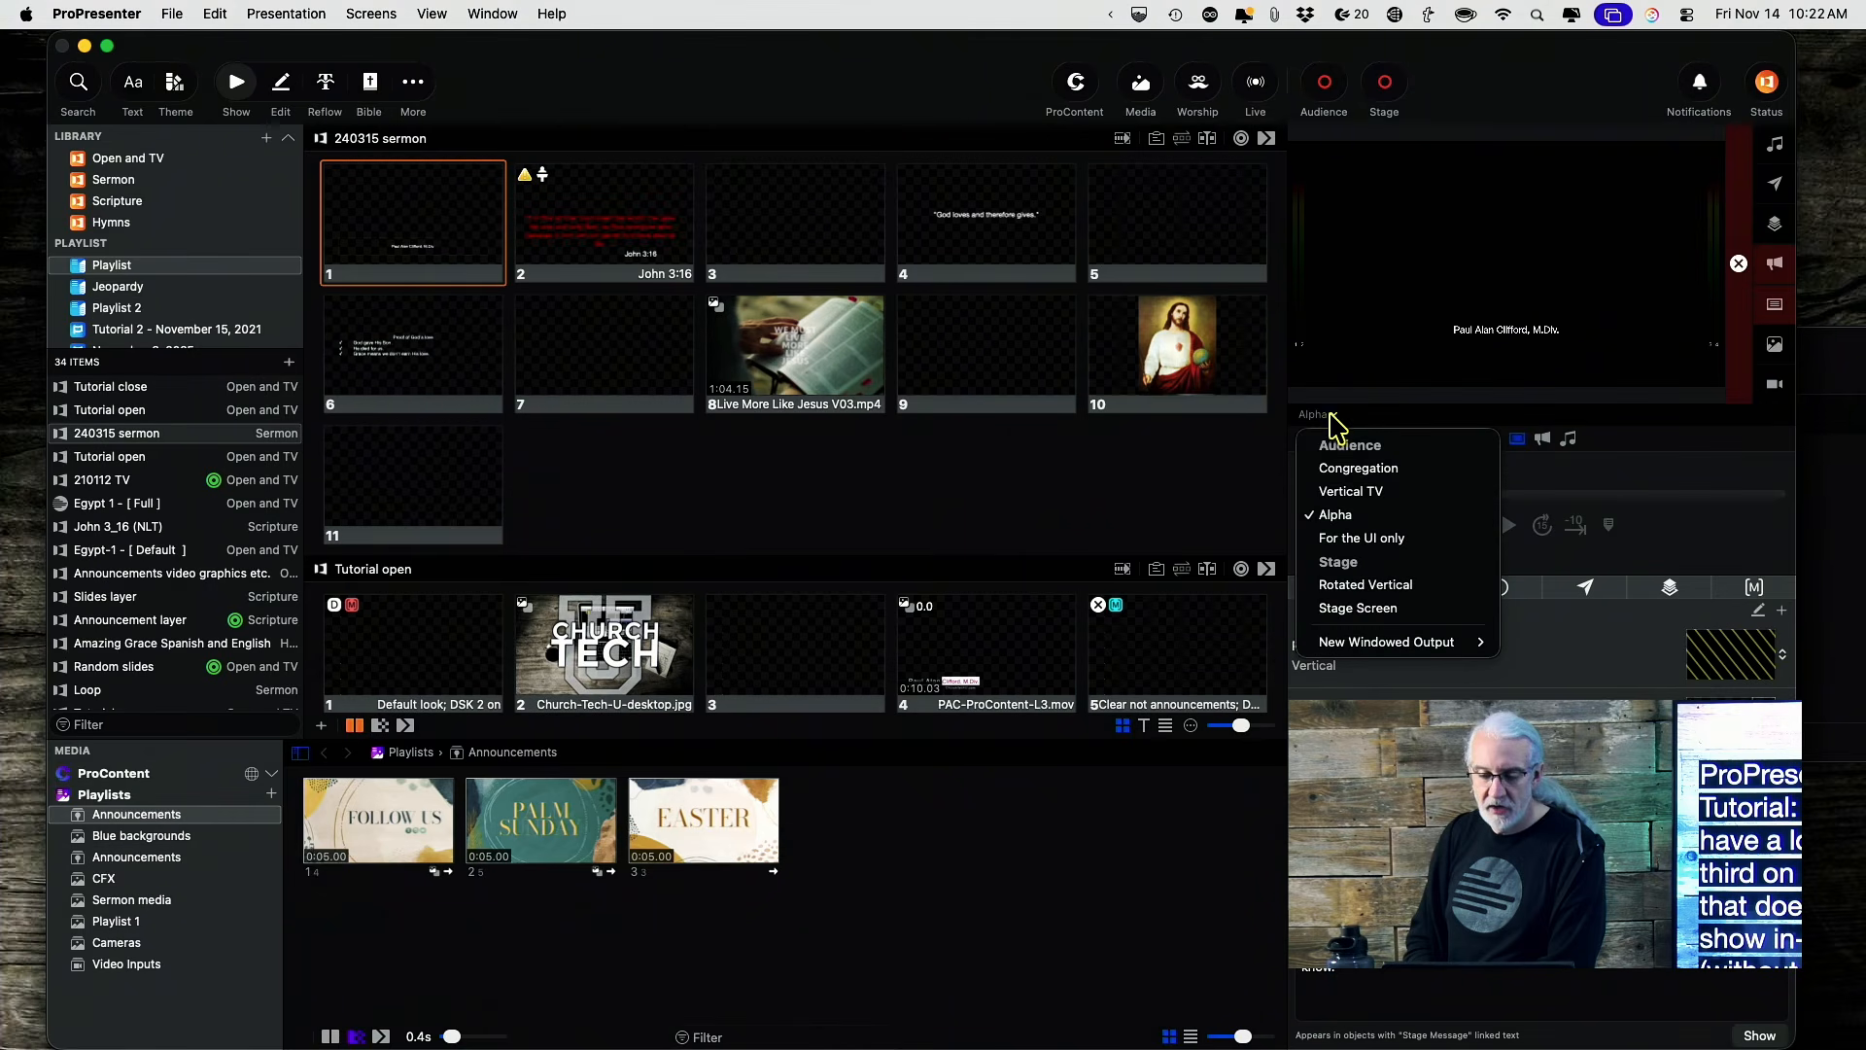
pyautogui.click(1339, 470)
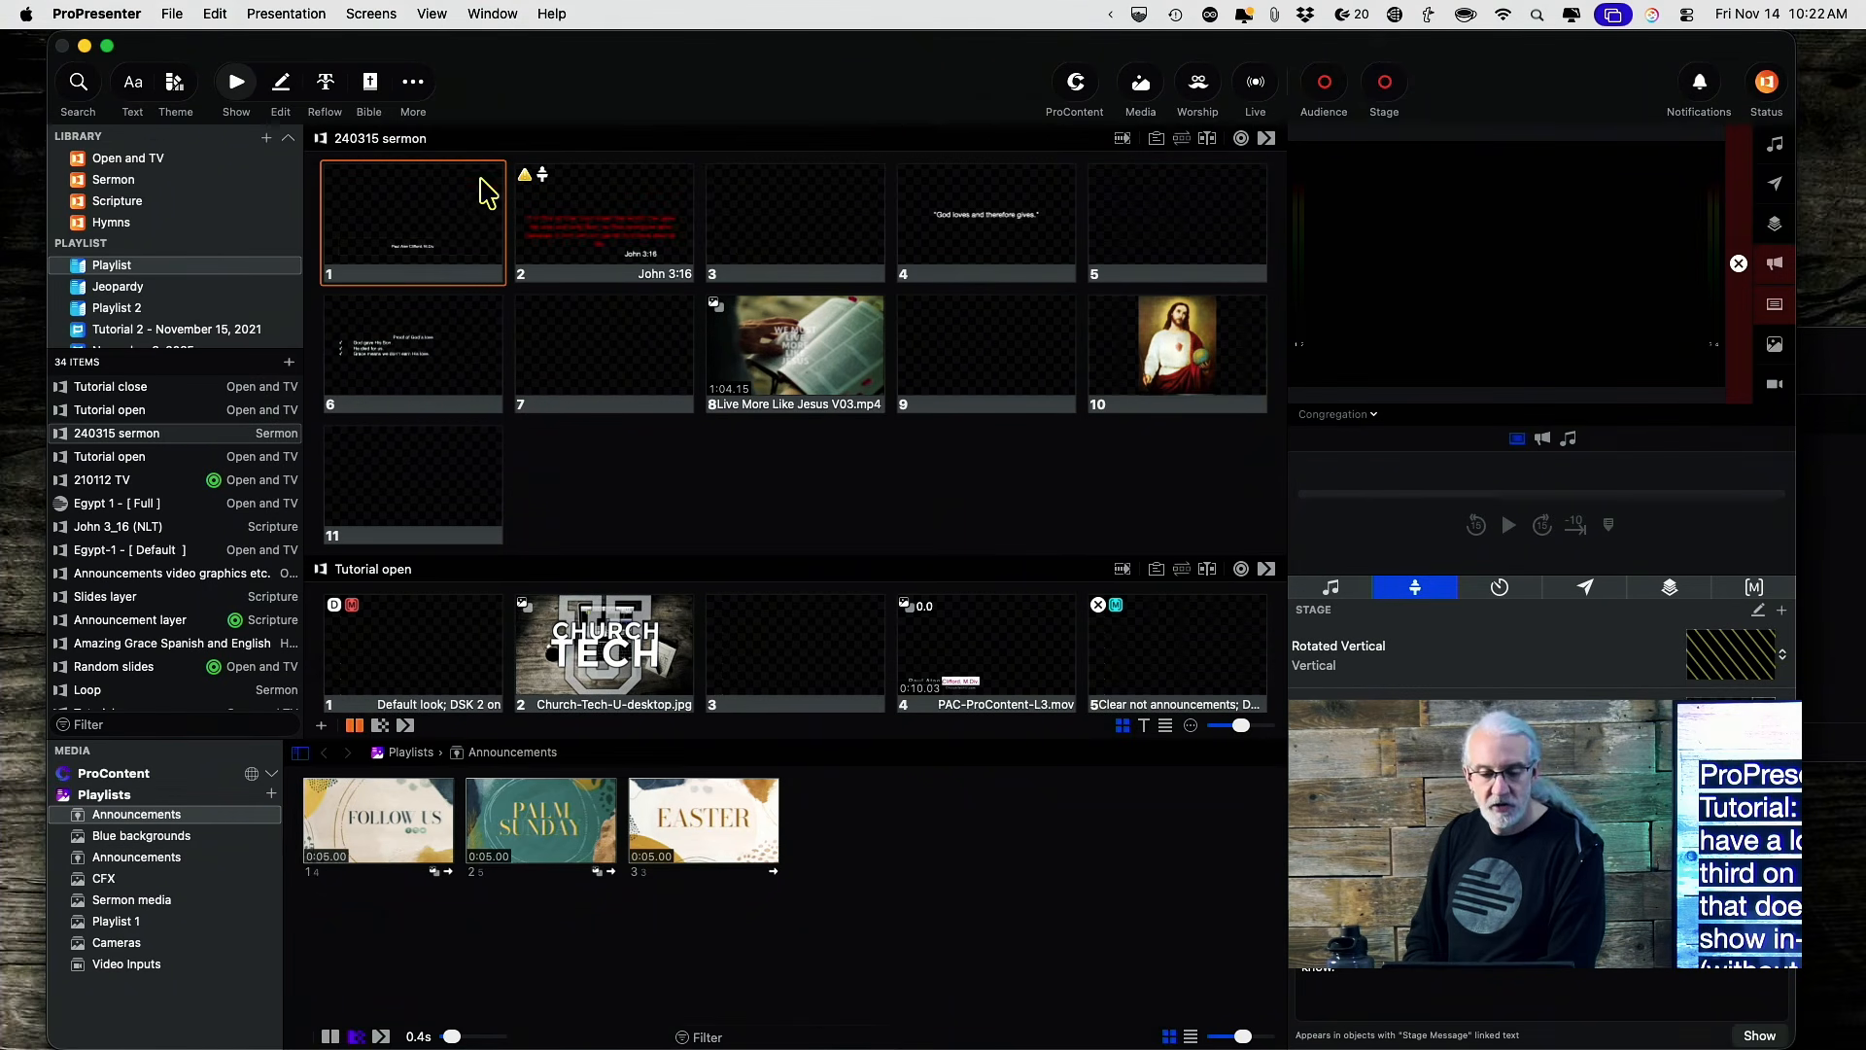
pyautogui.click(564, 230)
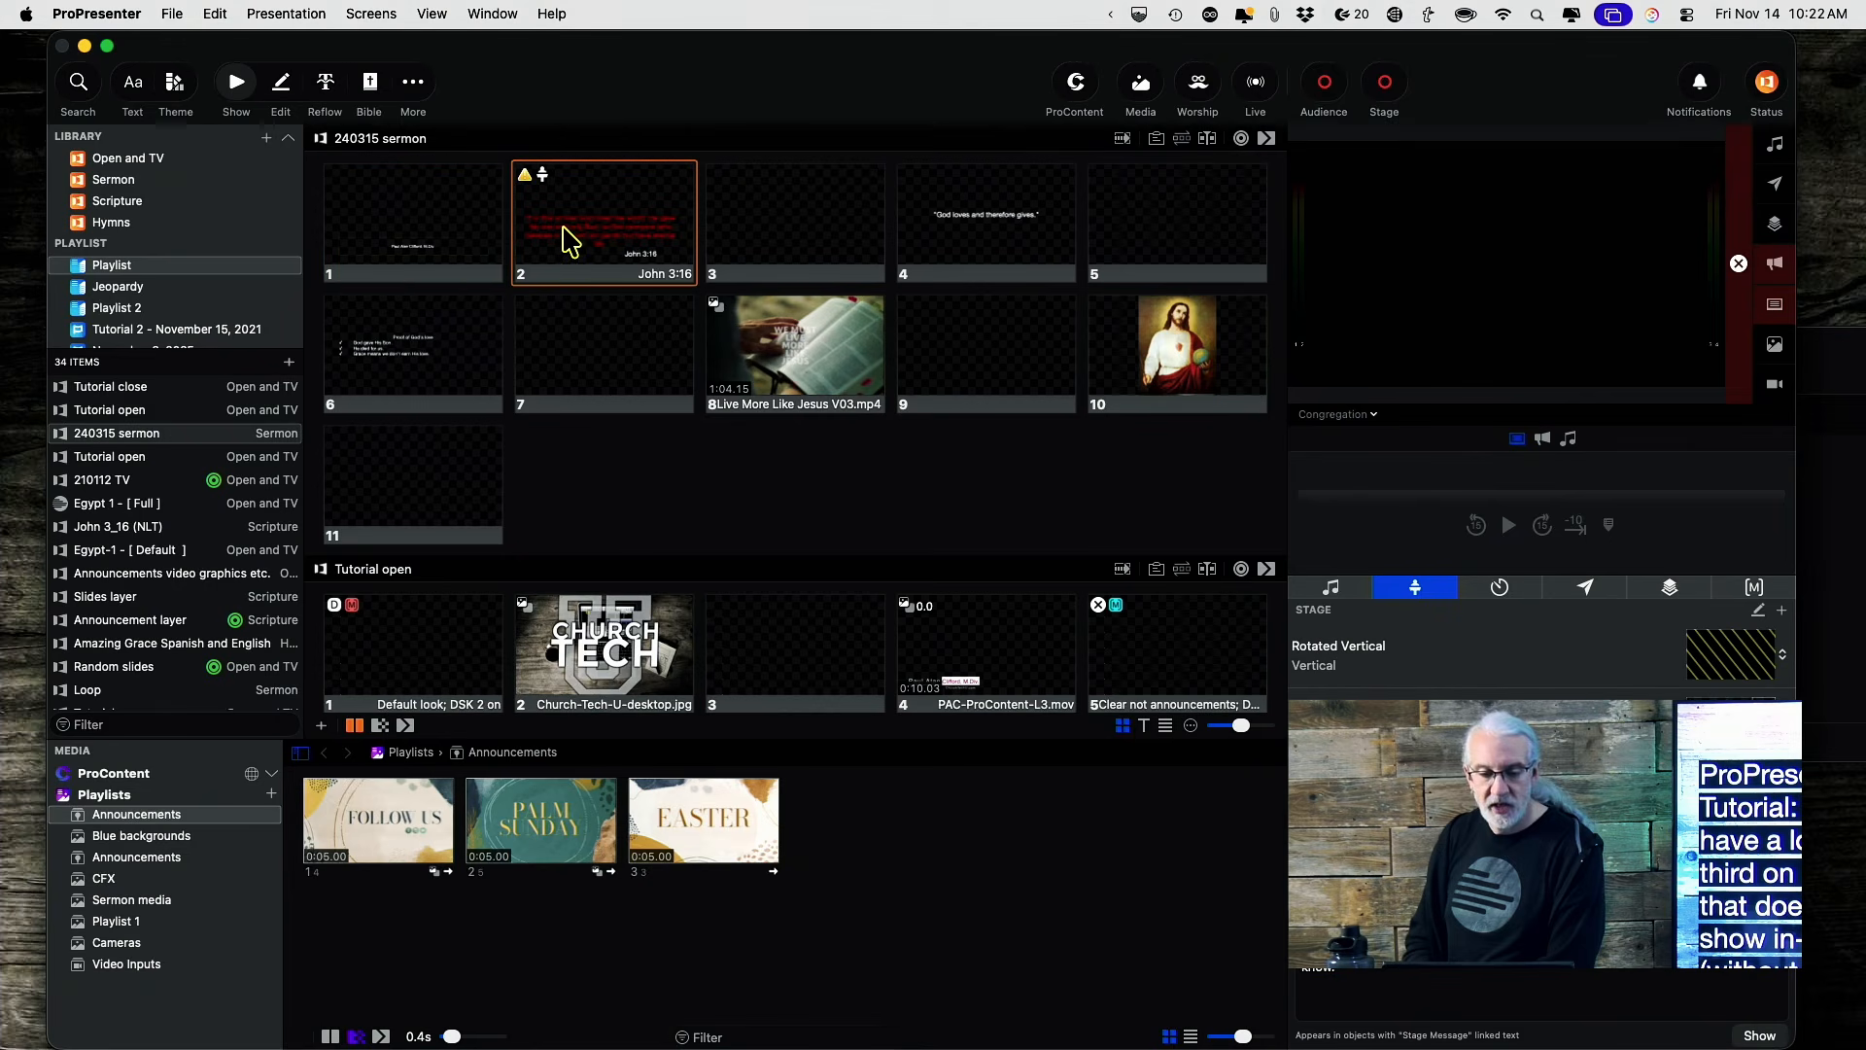
pyautogui.click(991, 232)
pyautogui.click(462, 367)
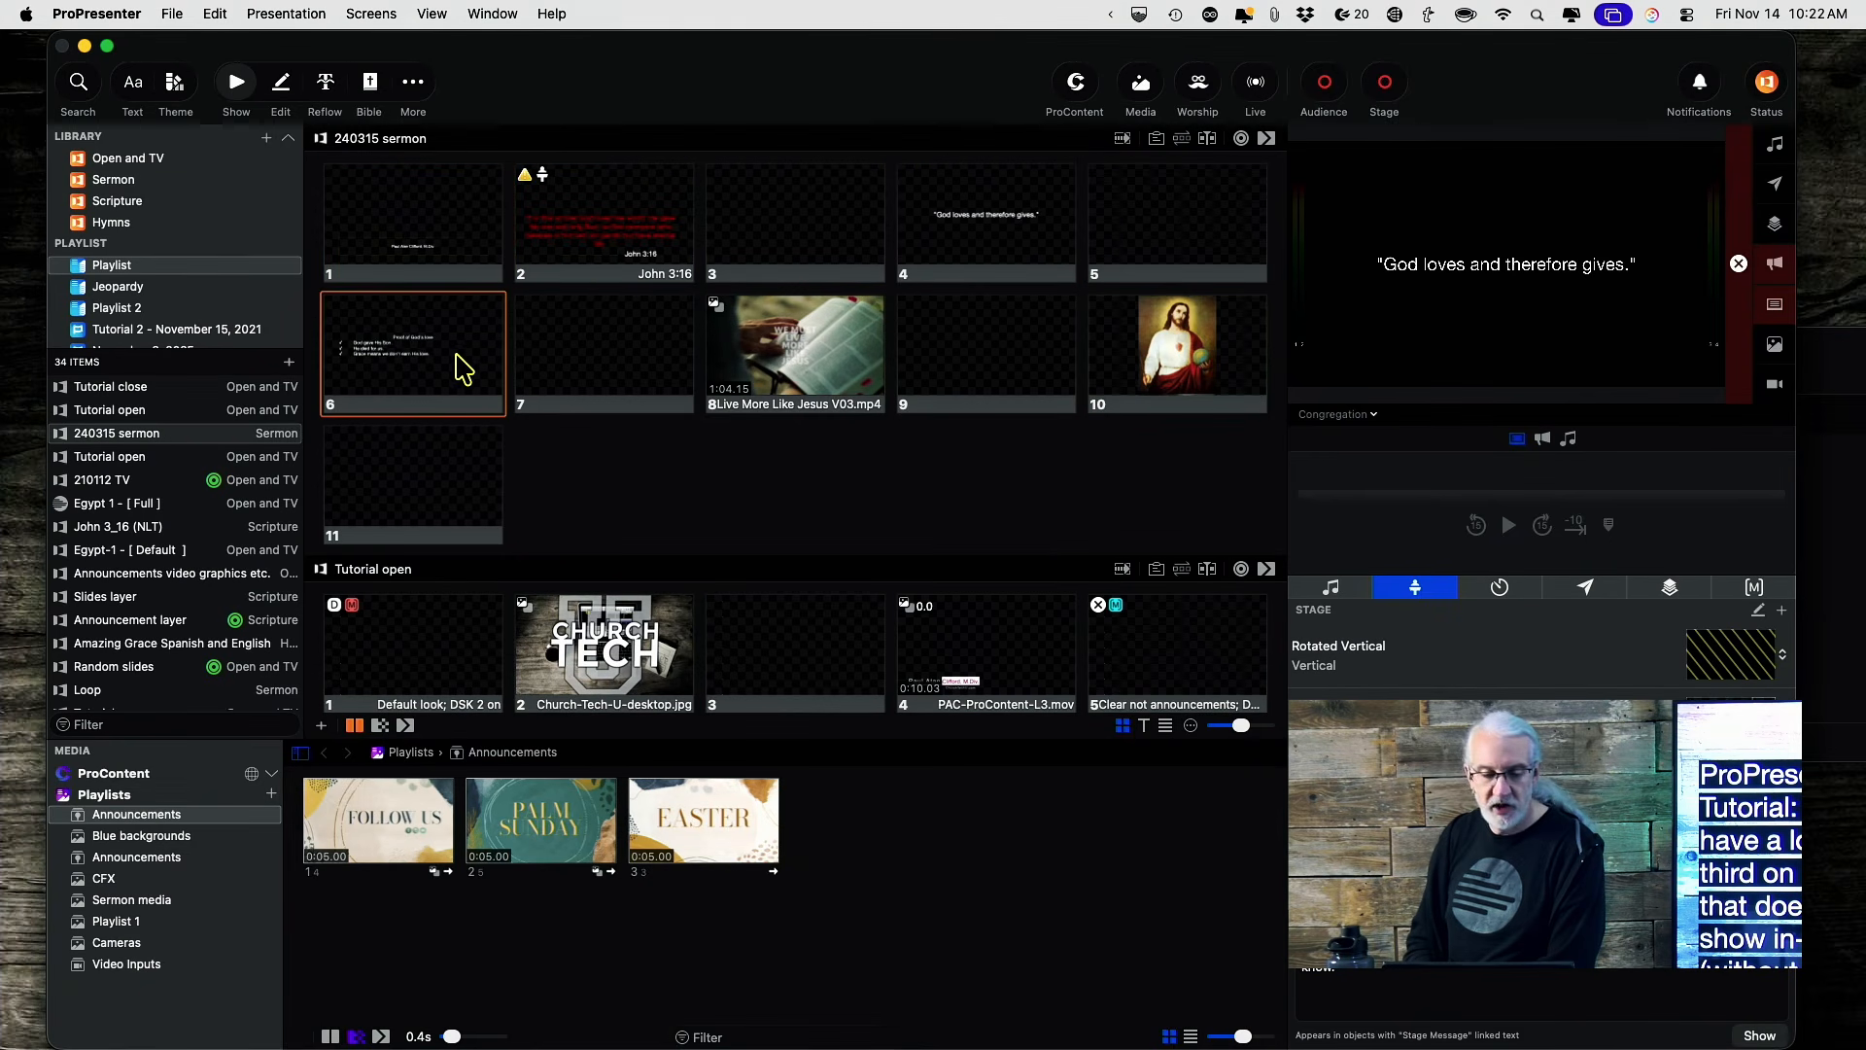